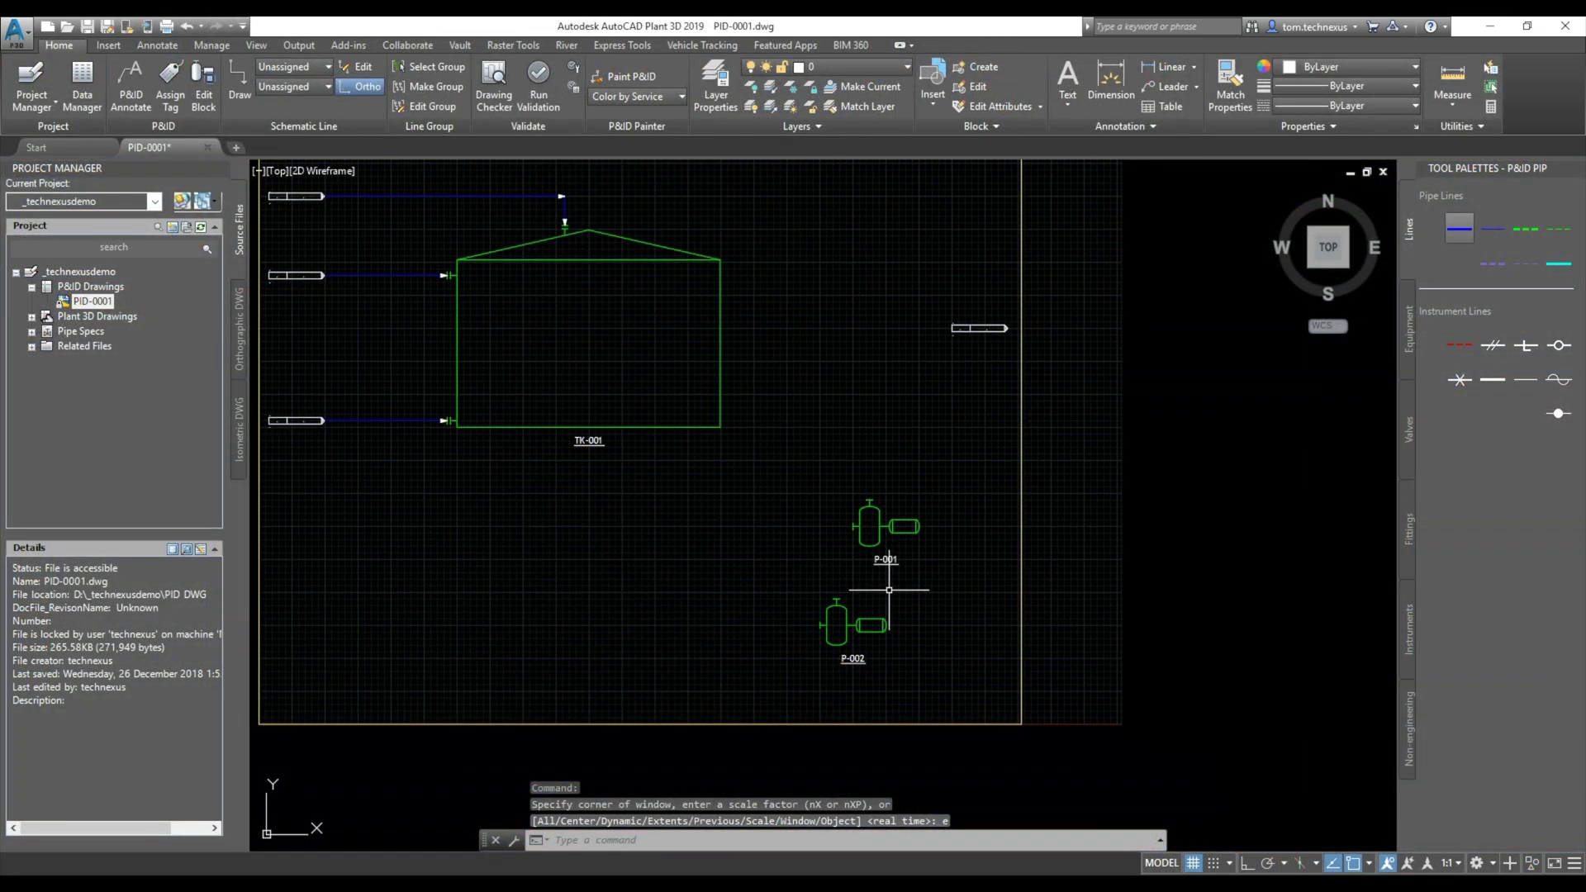
scroll(896, 578, "up", 2)
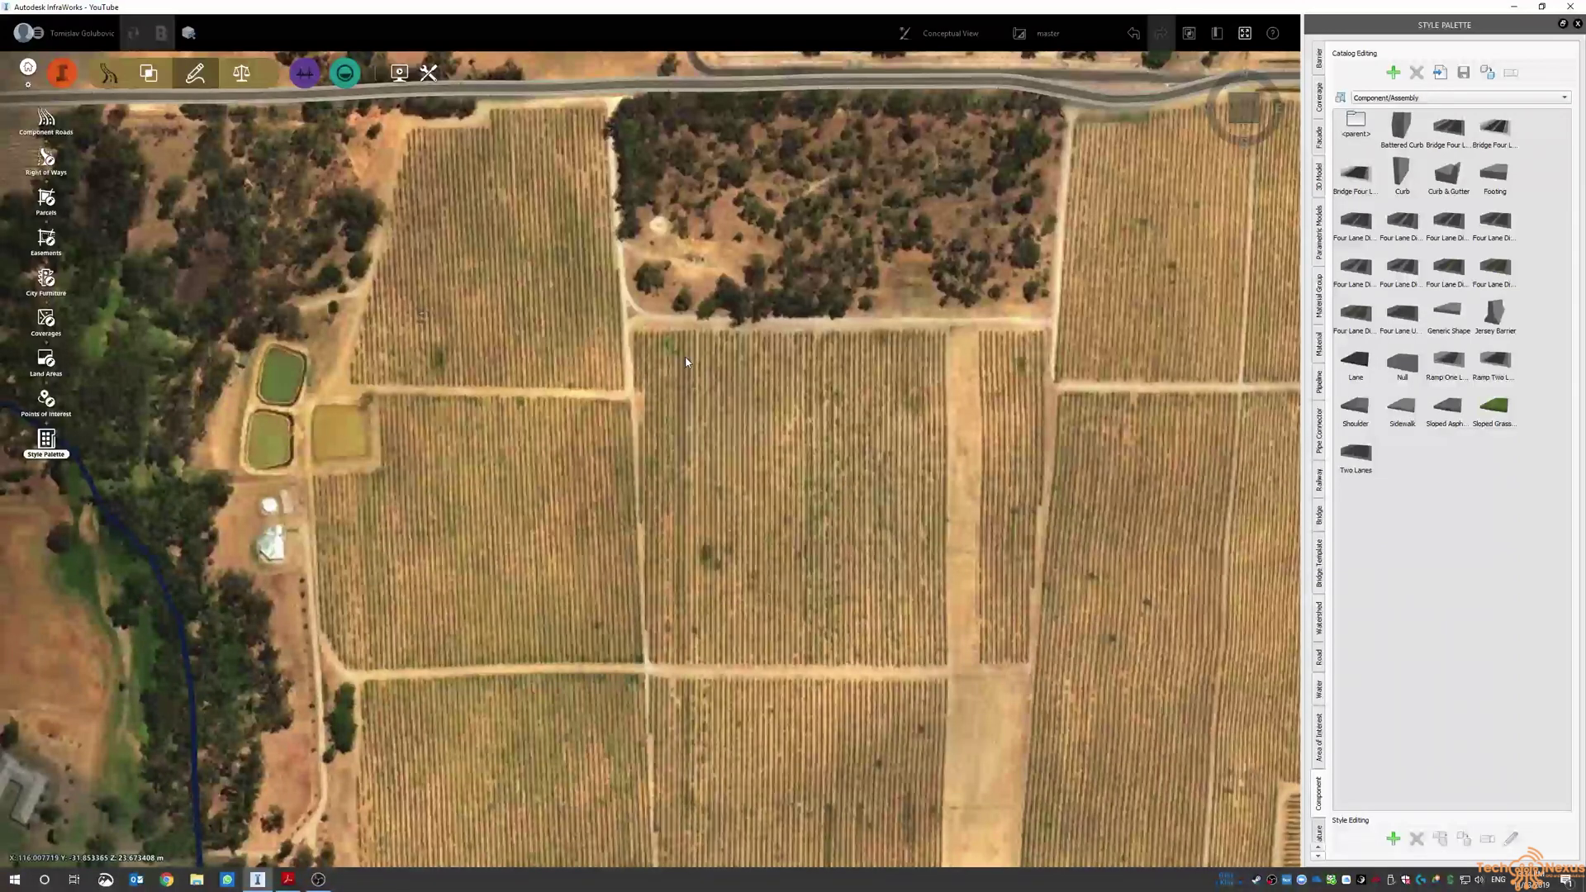
- Draw a straight PI-based component road about 33 m long with the Two Lanes assembly in the vineyard, and select it
scroll(762, 480, "up", 2)
scroll(762, 481, "up", 2)
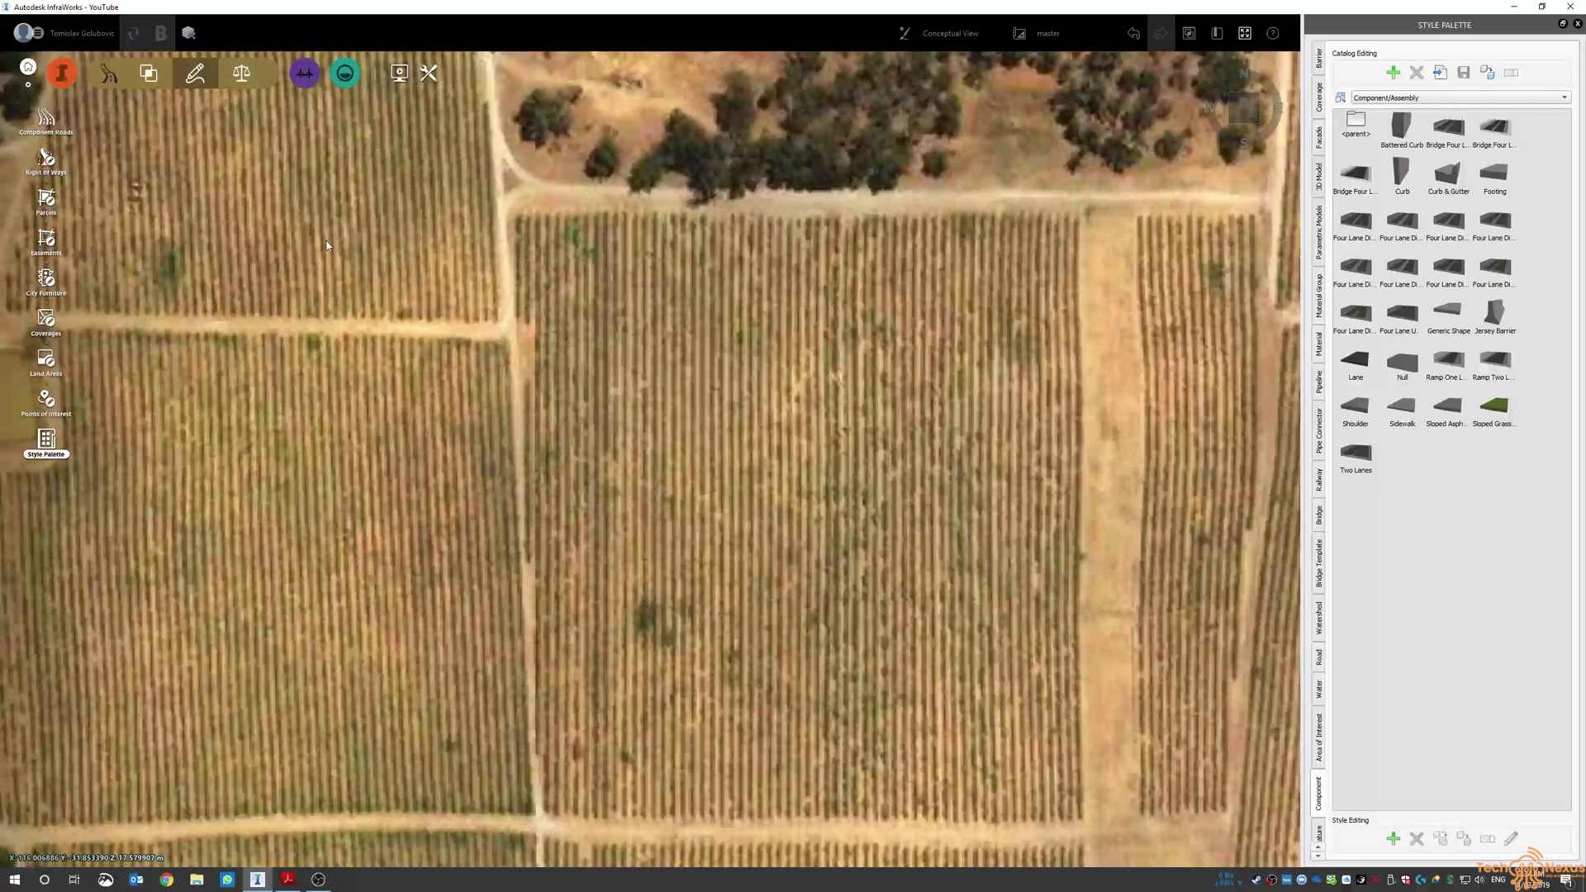
left_click(46, 119)
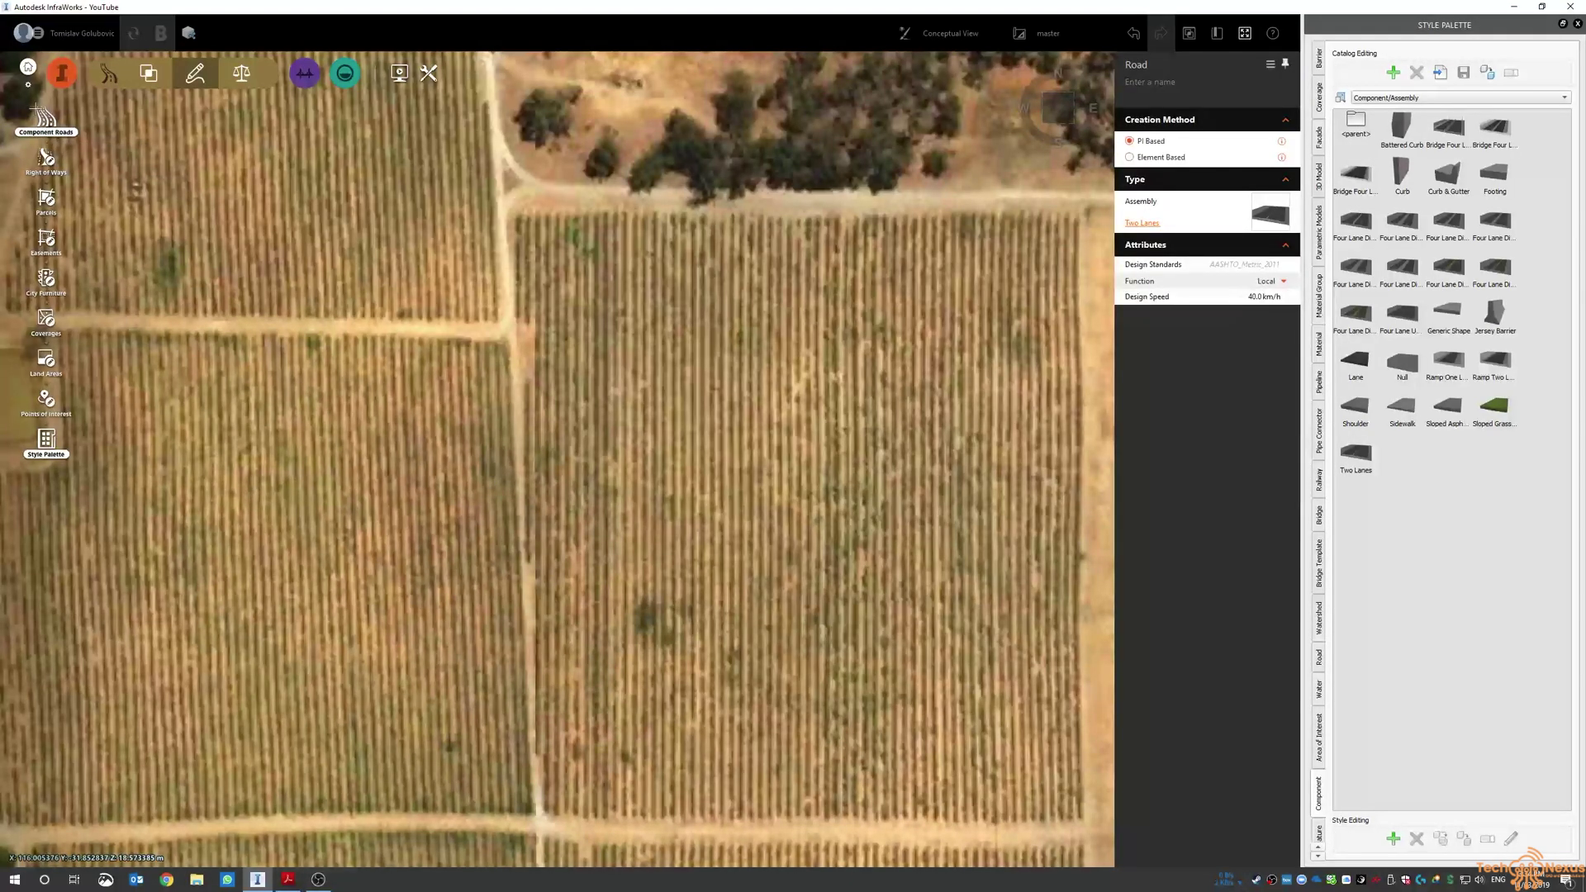
left_click(464, 598)
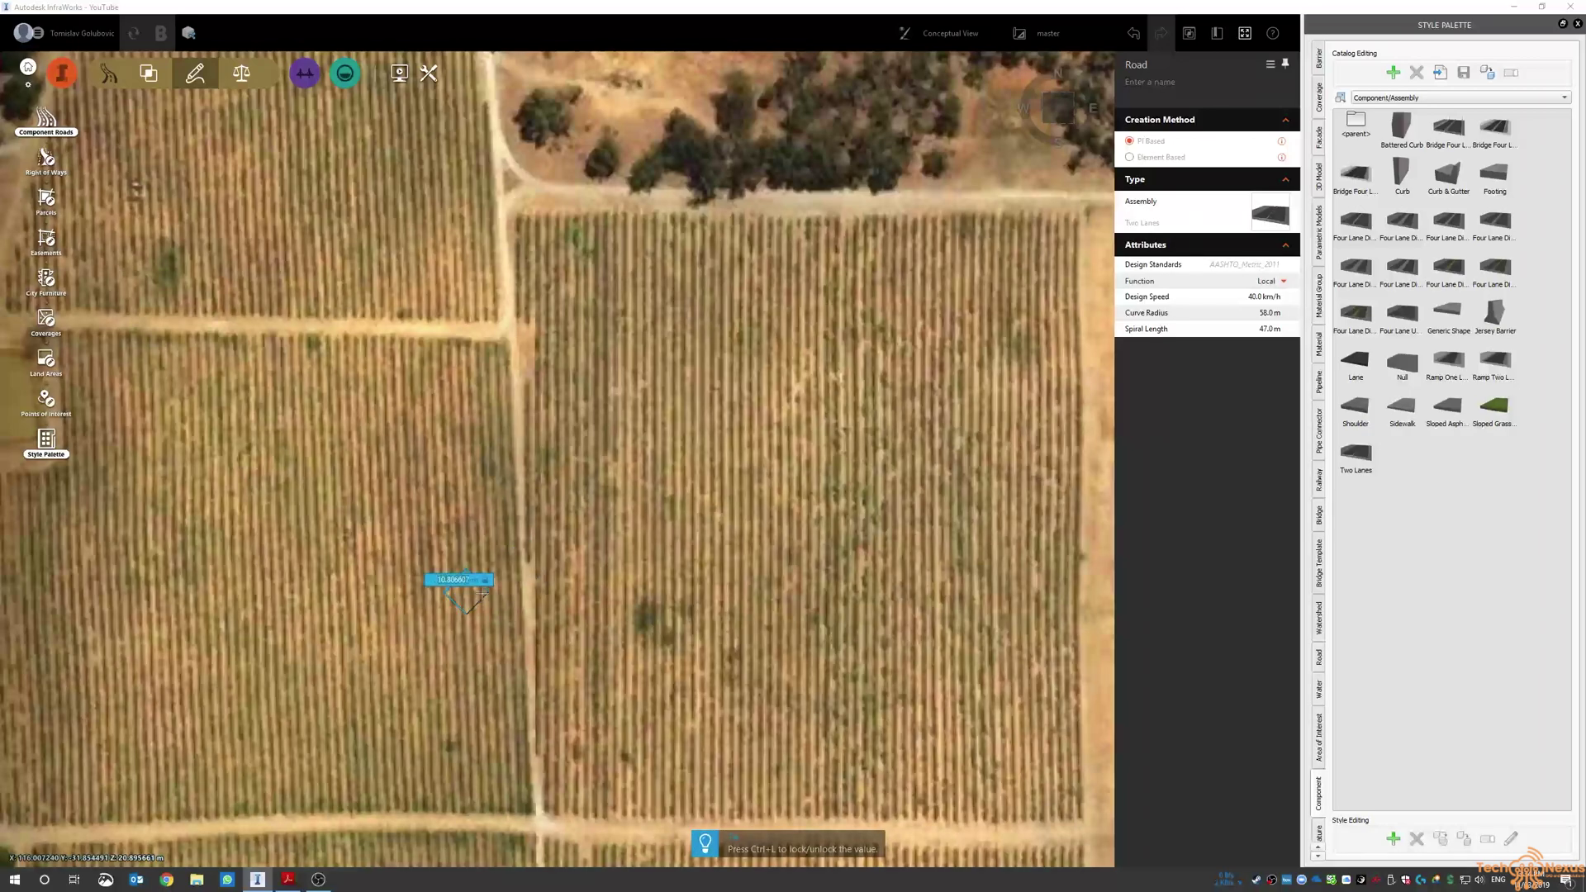
scroll(632, 554, "down", 2)
scroll(607, 515, "up", 10)
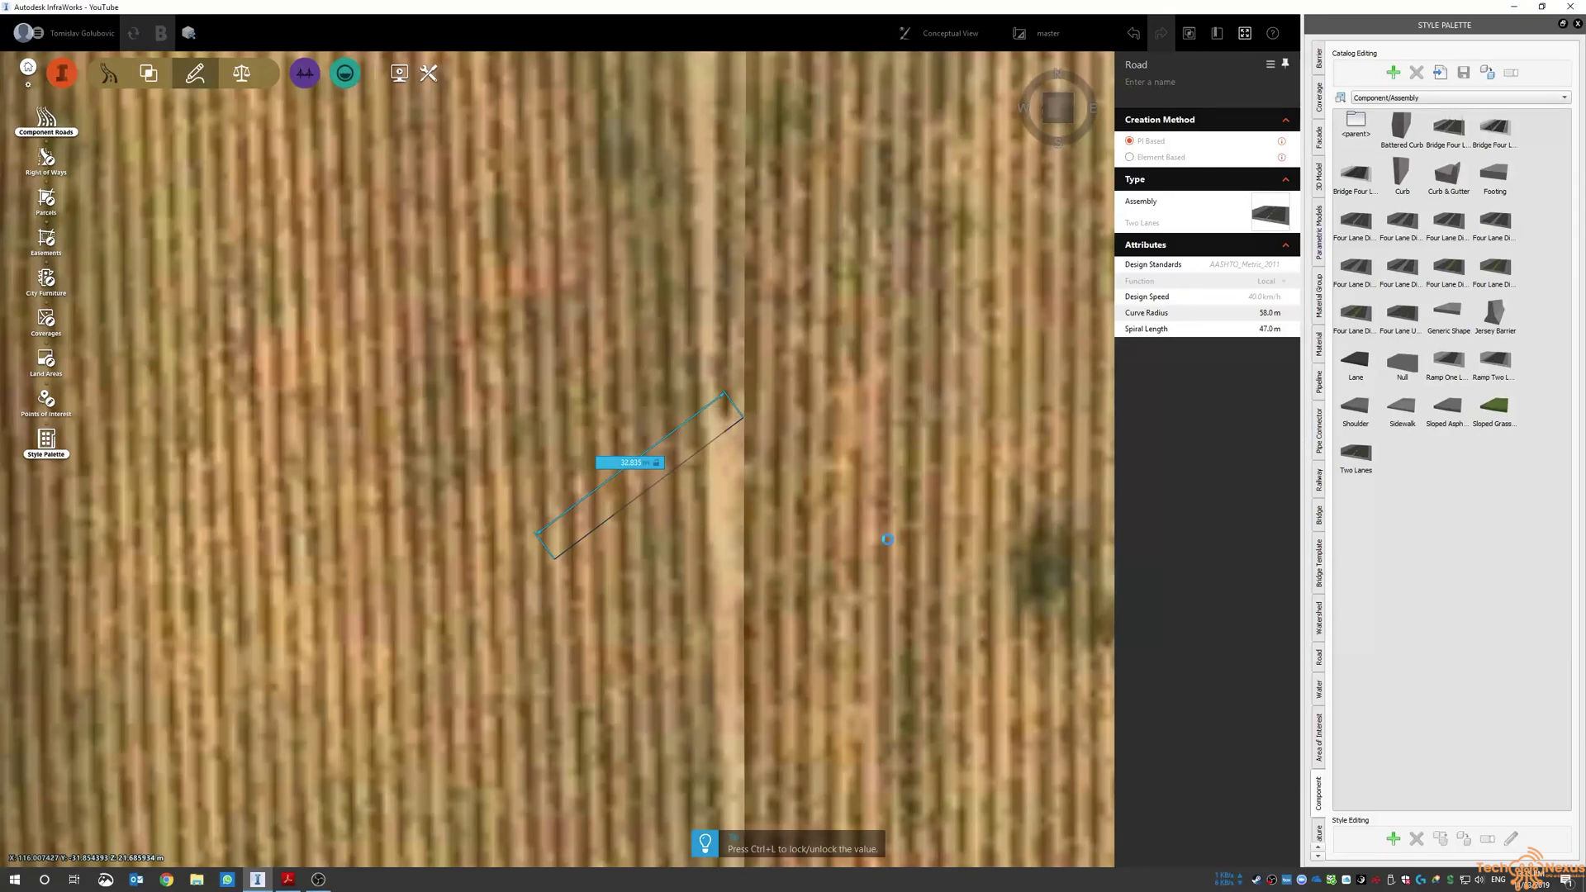
double_click(745, 413)
key("Escape")
scroll(657, 555, "up", 4)
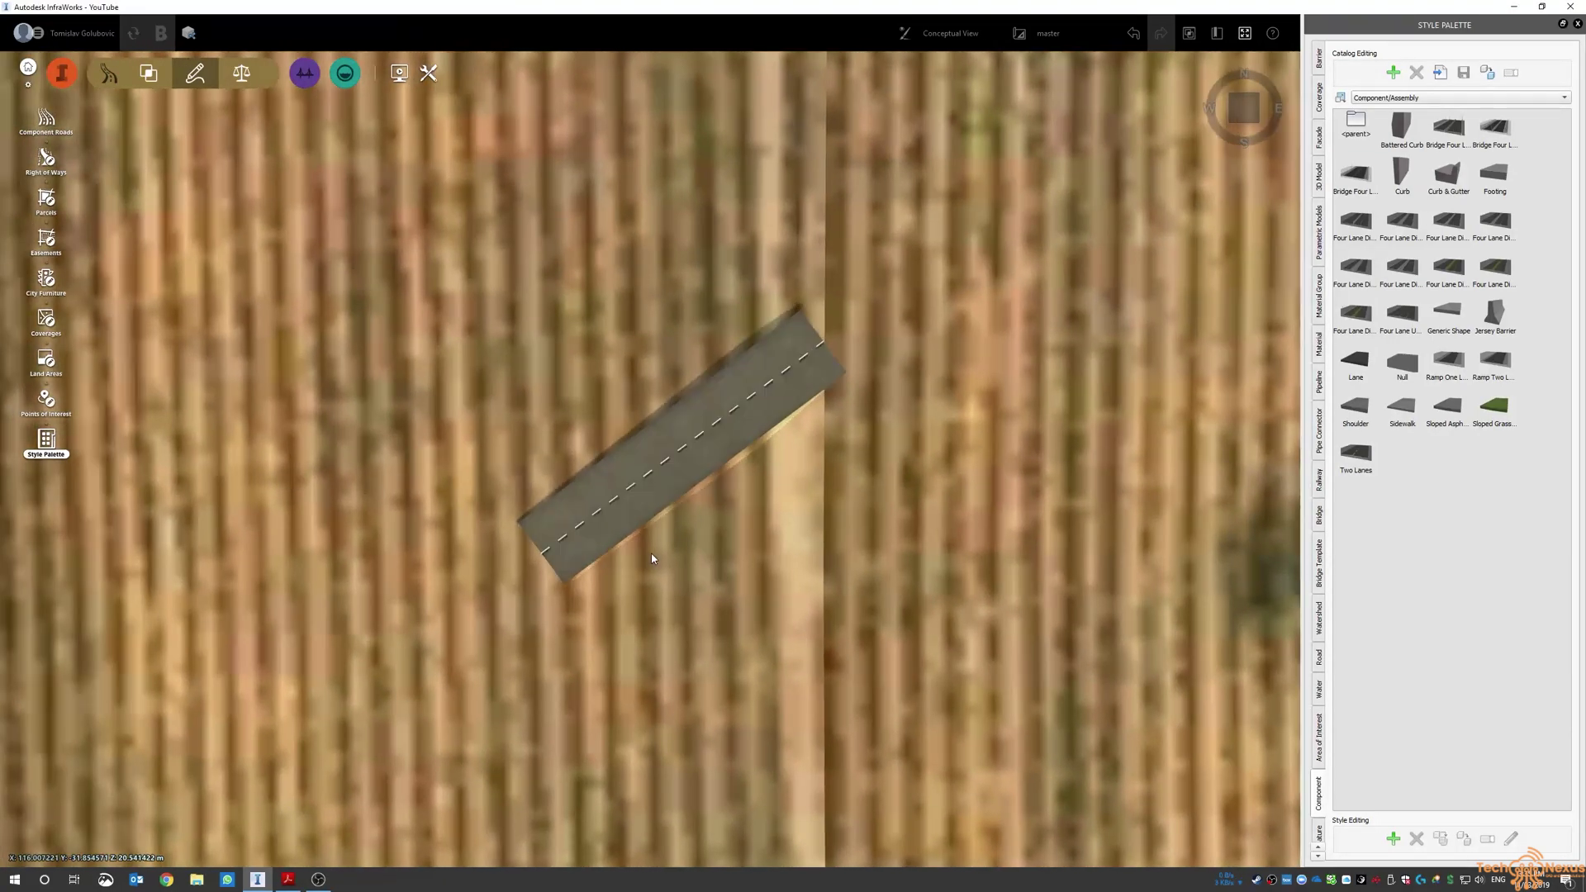
scroll(730, 489, "down", 3)
left_click(728, 459)
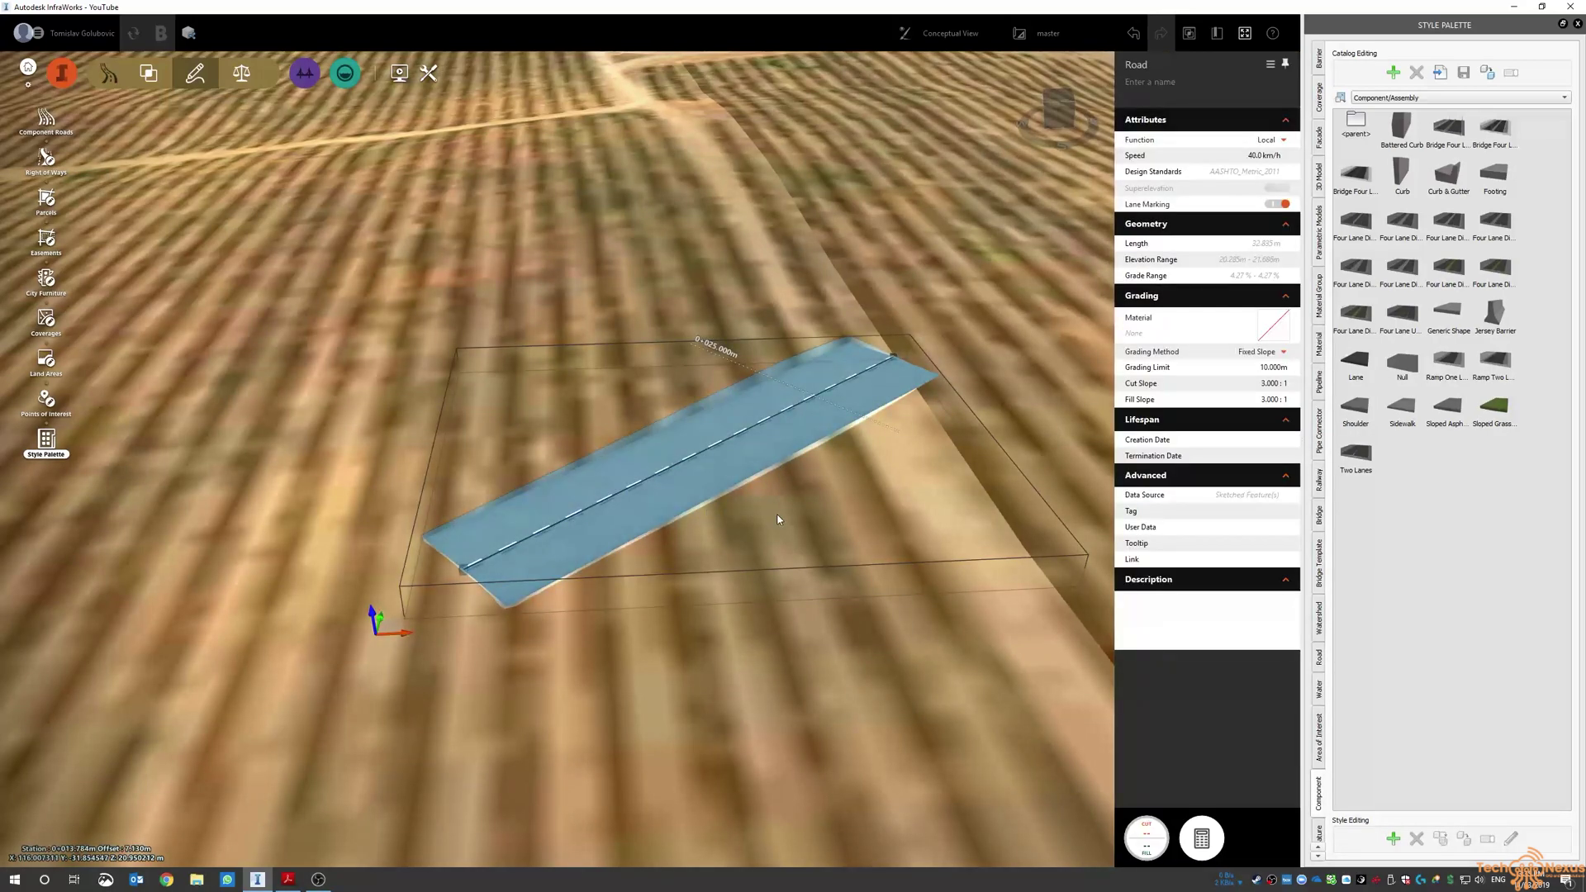
- Switch to the VicRoads Supplement PDF in Adobe Acrobat Reader and examine the urban collector and arterial cross-sections on page 12
left_click(287, 878)
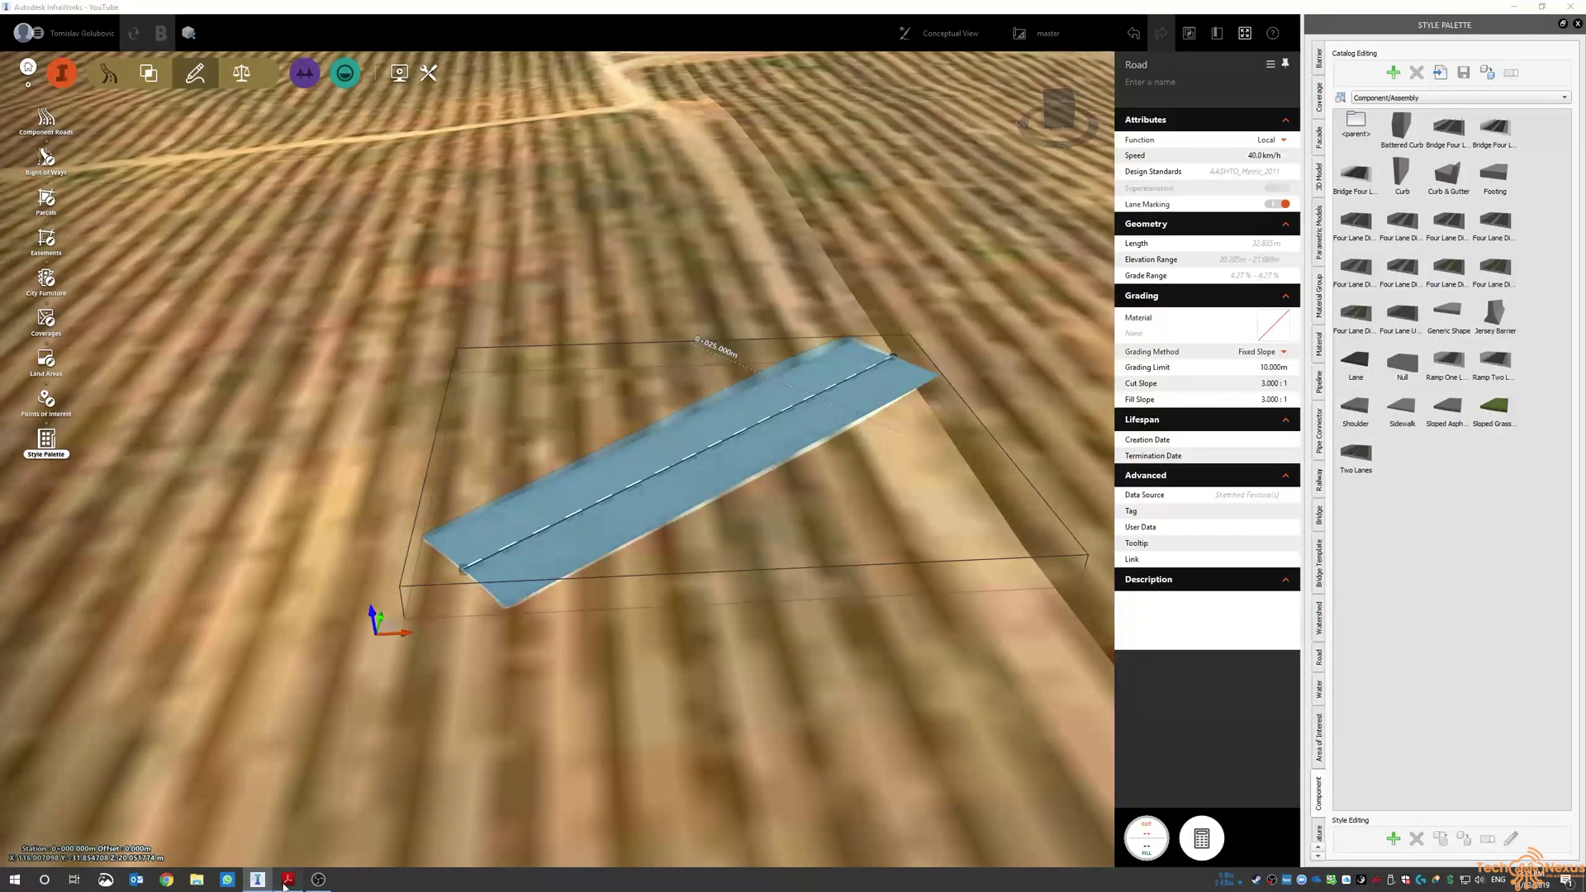
scroll(561, 442, "up", 2)
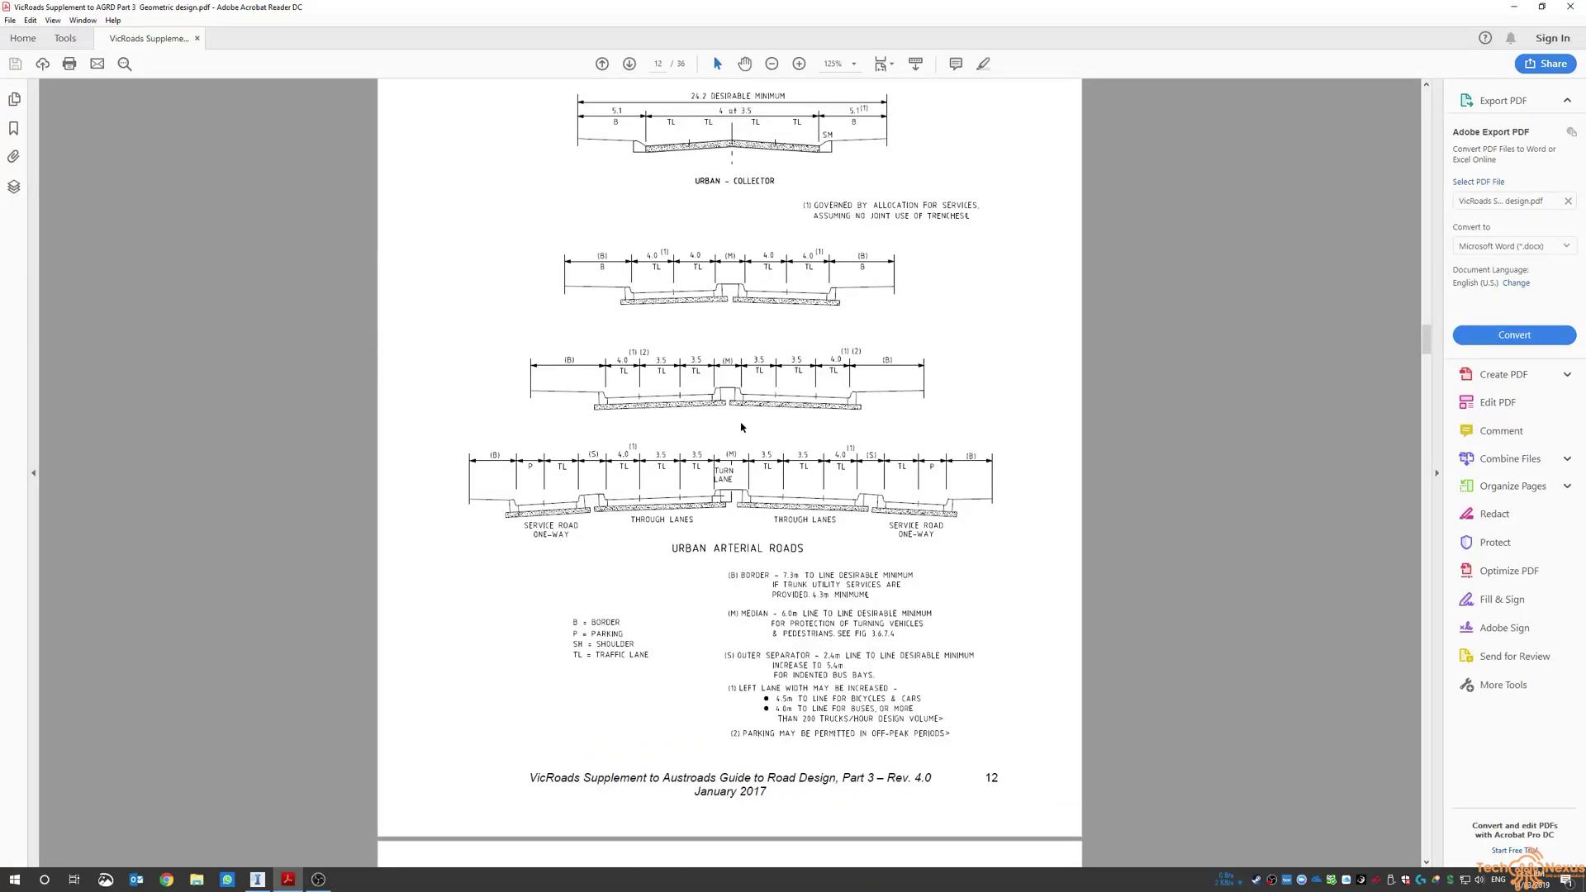
scroll(744, 299, "up", 1)
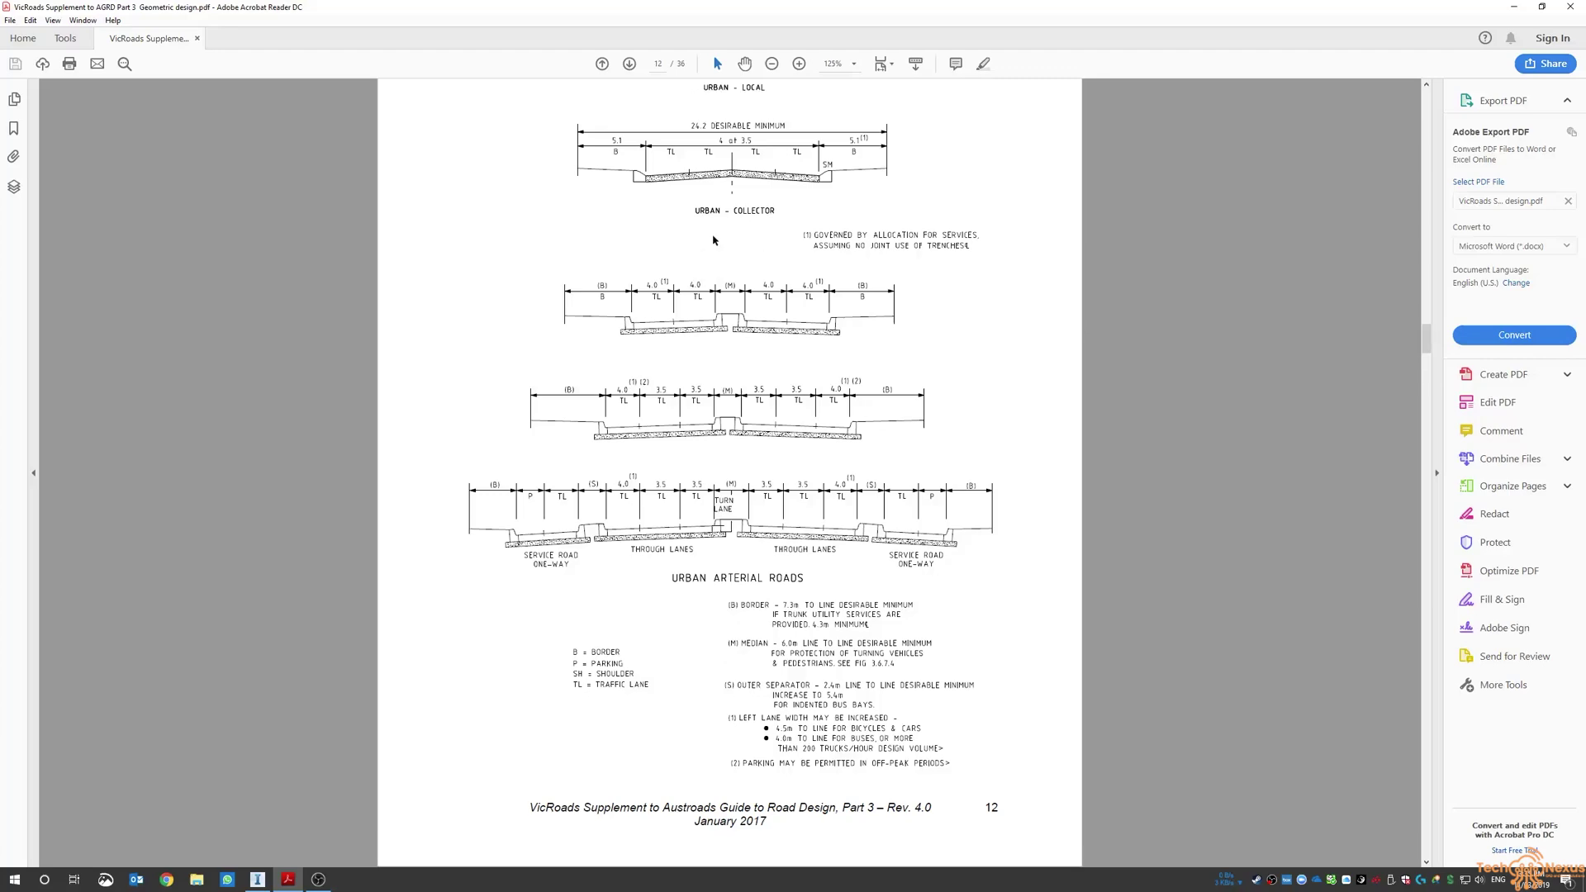
left_click(800, 64)
left_click(800, 64)
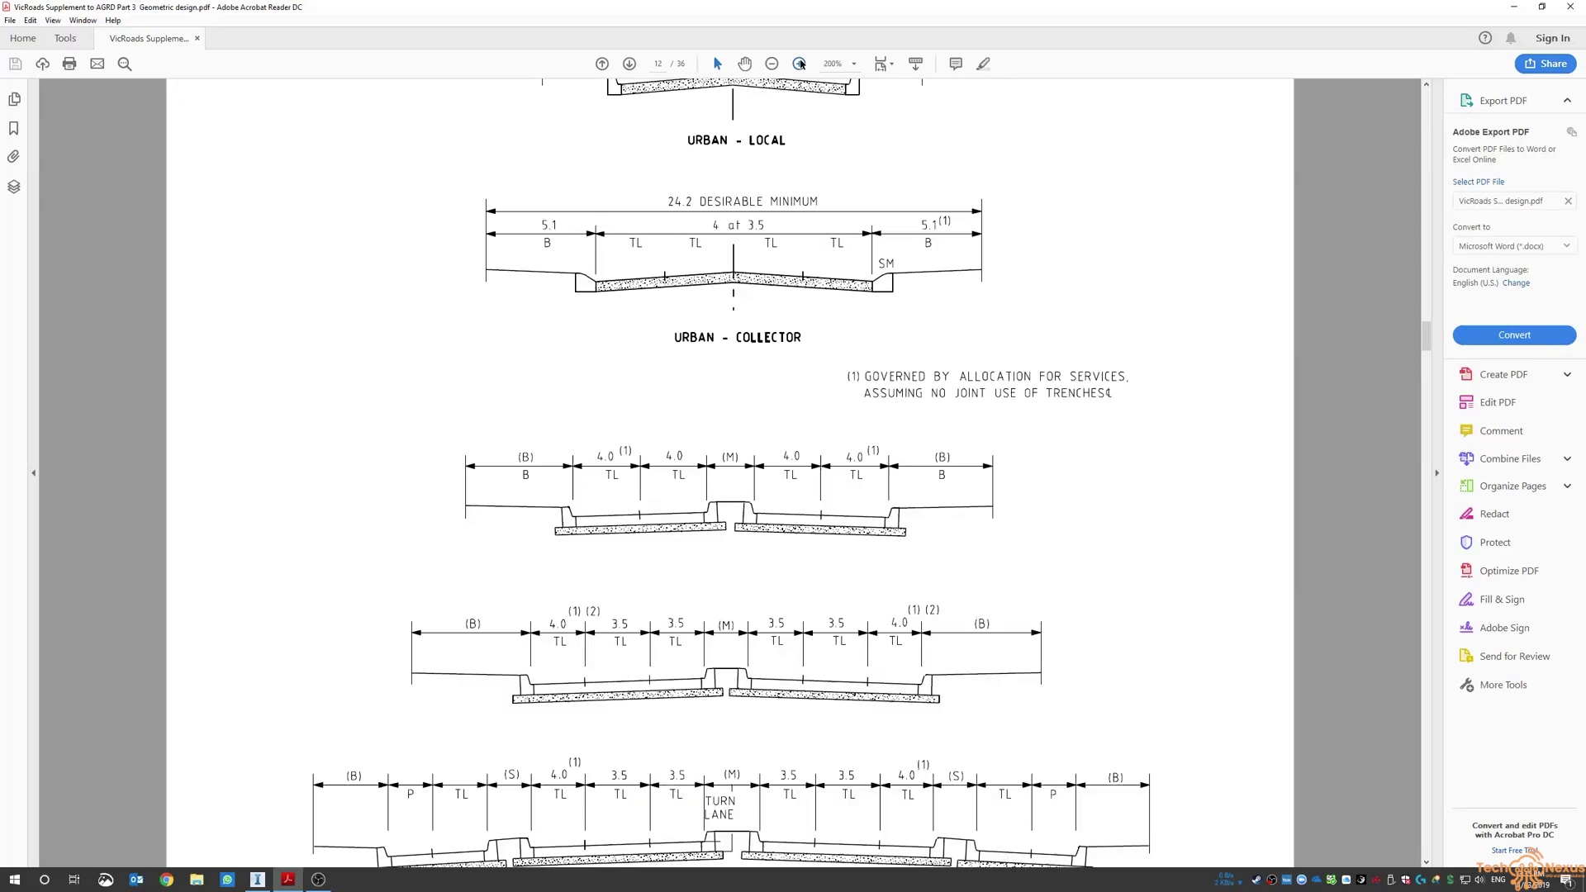
scroll(781, 438, "down", 1)
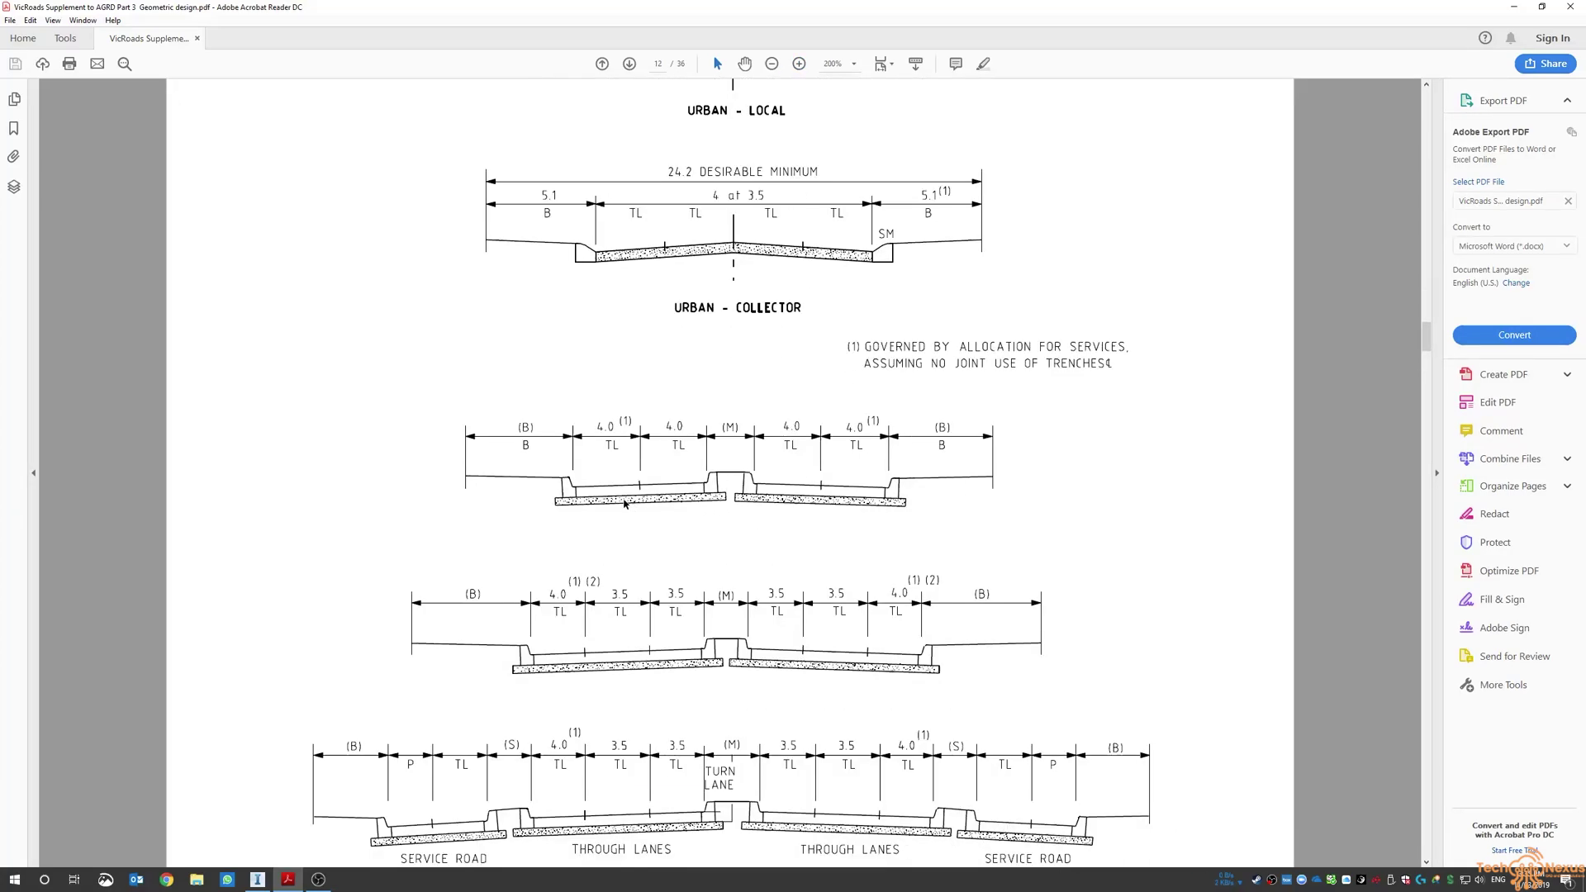
left_click(799, 63)
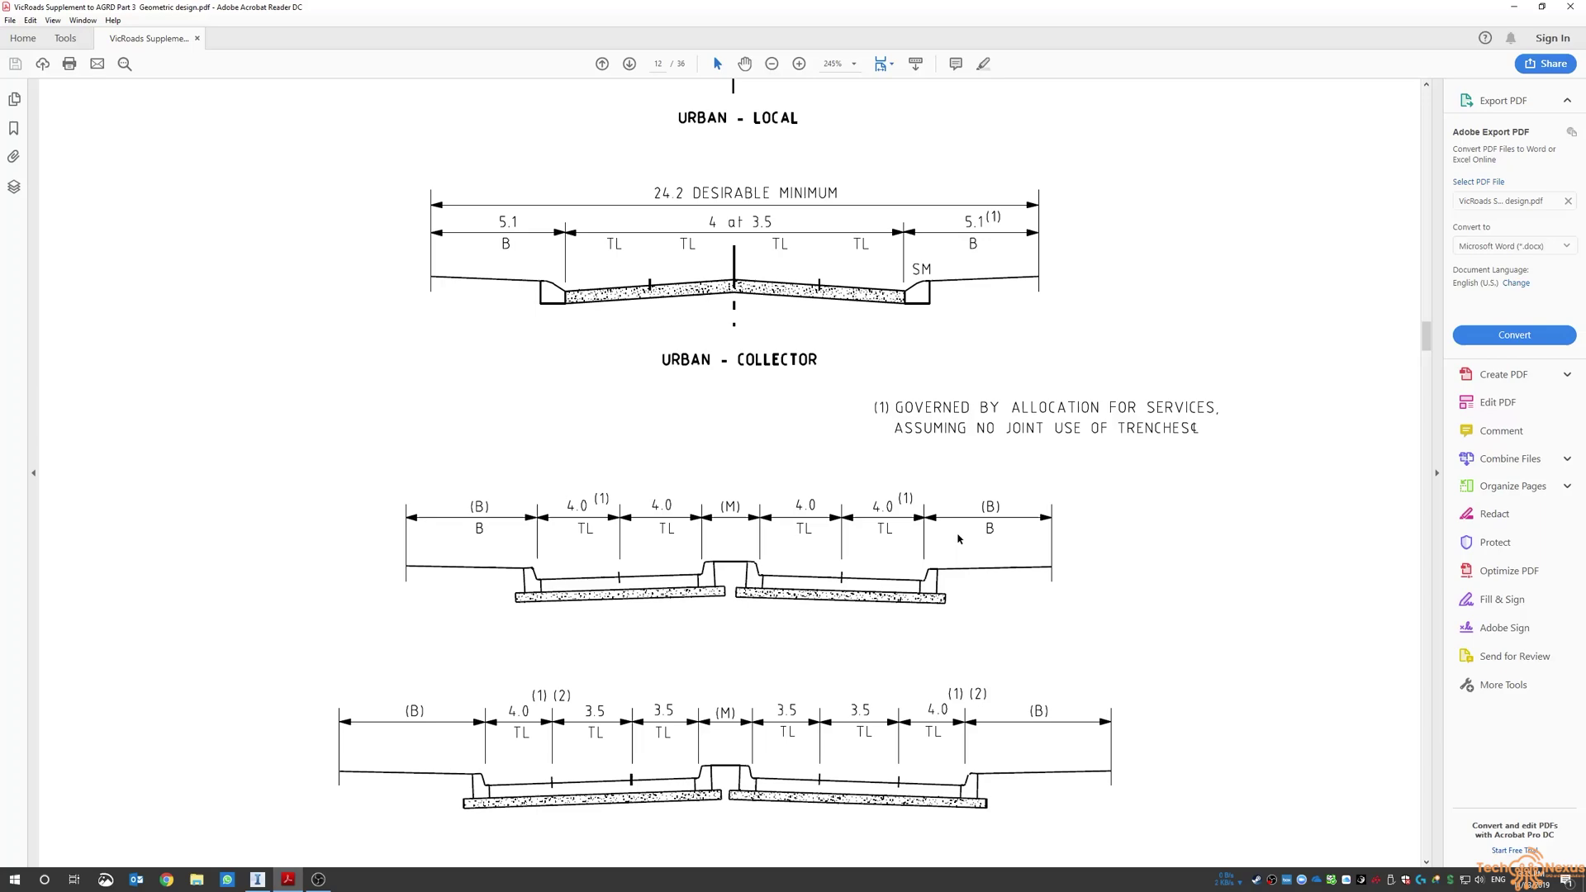
scroll(951, 560, "down", 3)
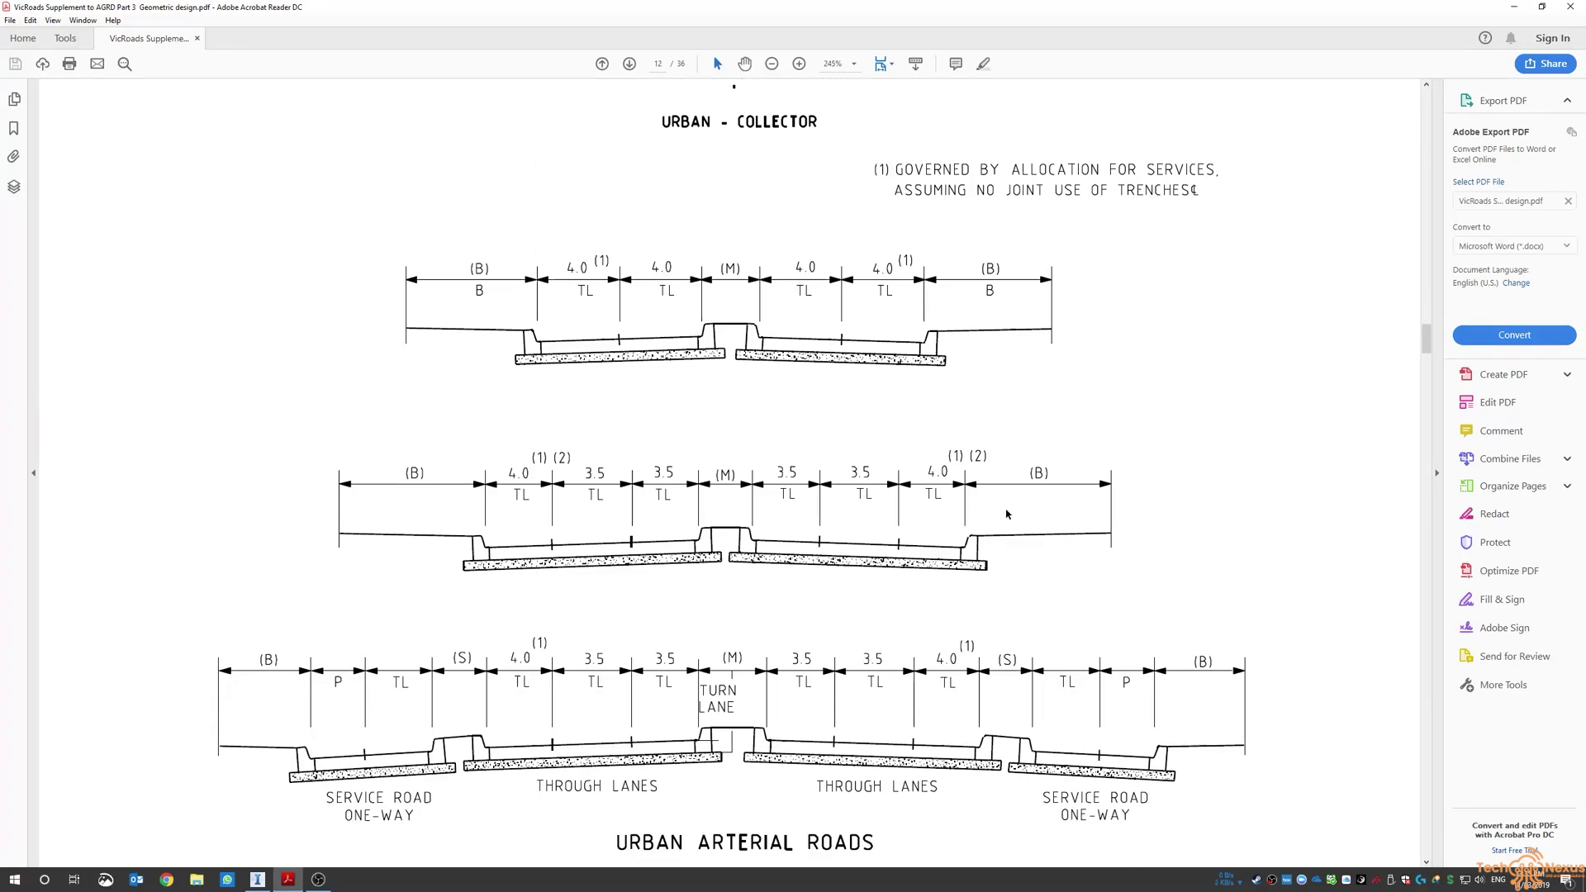
scroll(991, 412, "up", 2)
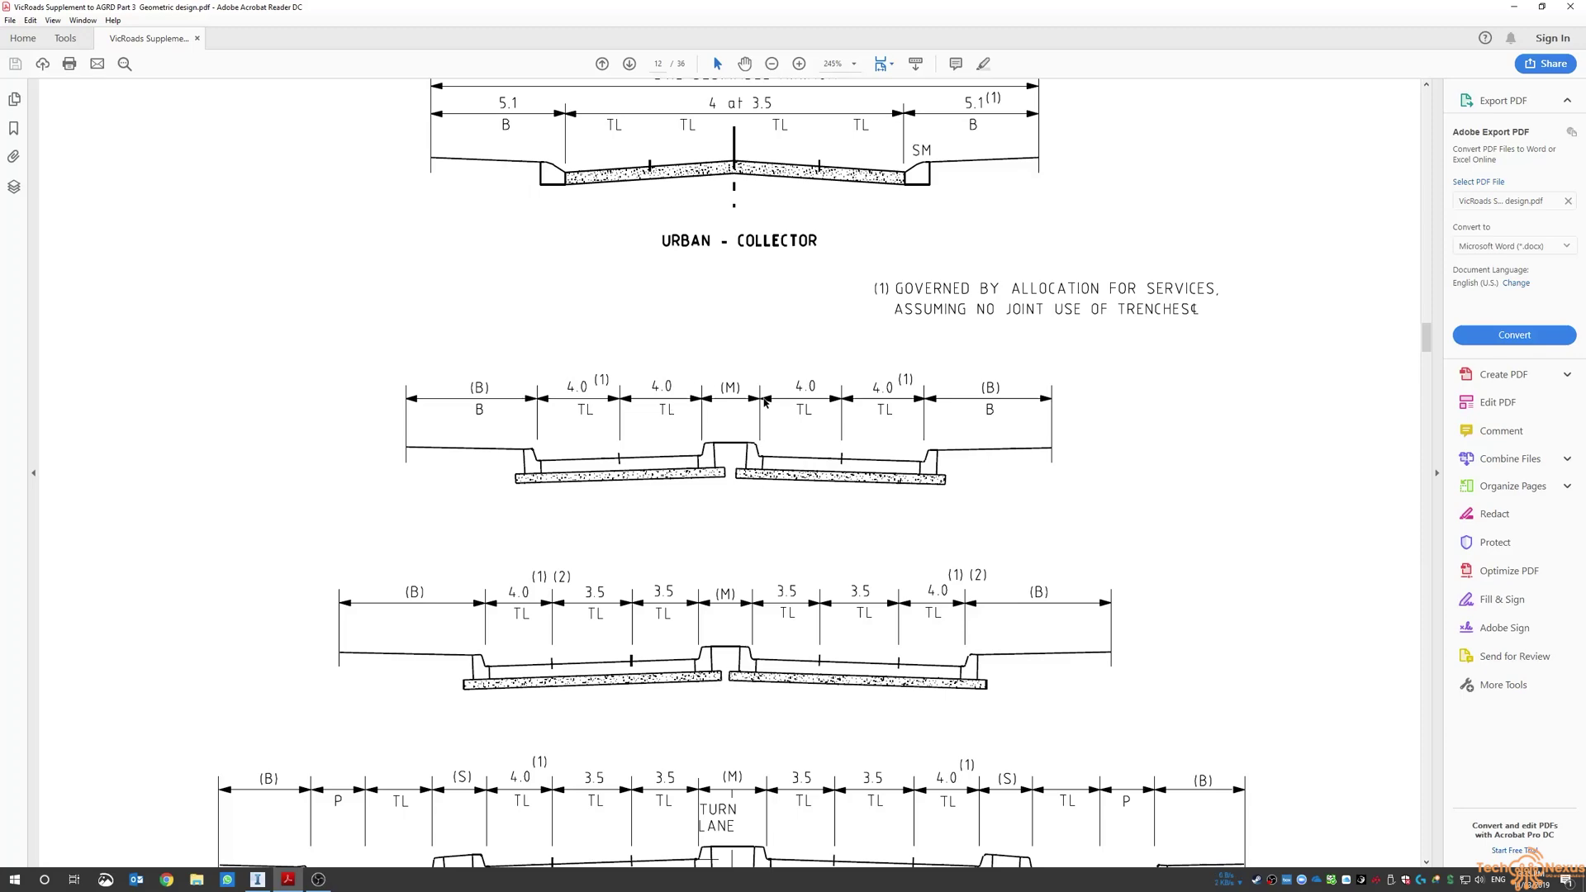
left_click(771, 66)
left_click(772, 67)
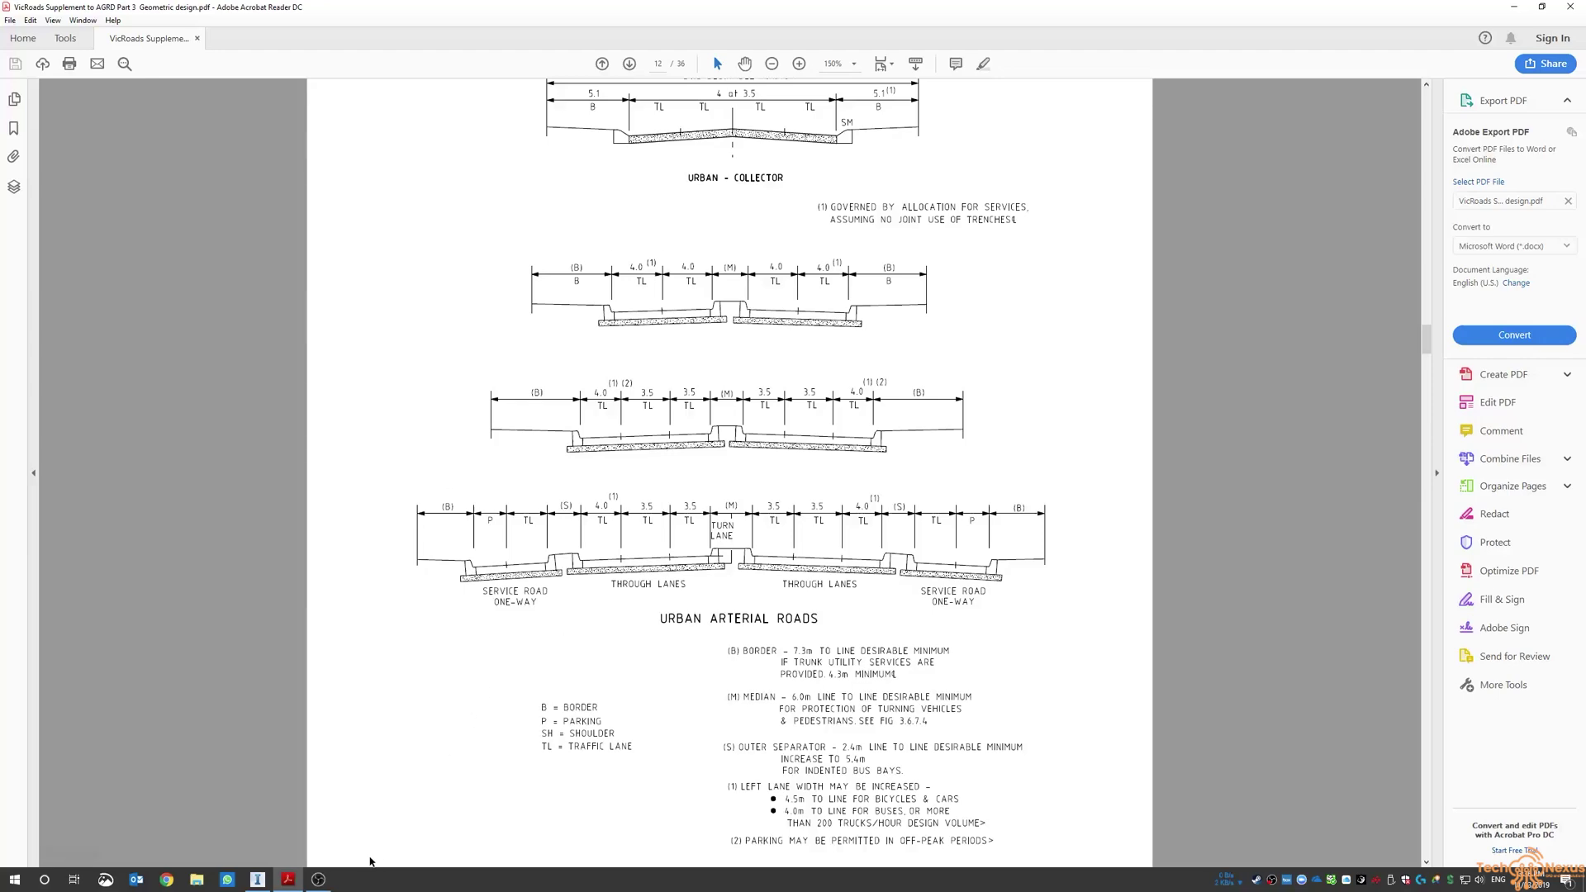
- Return to InfraWorks and inspect the two individual lanes of the drawn road
left_click(257, 879)
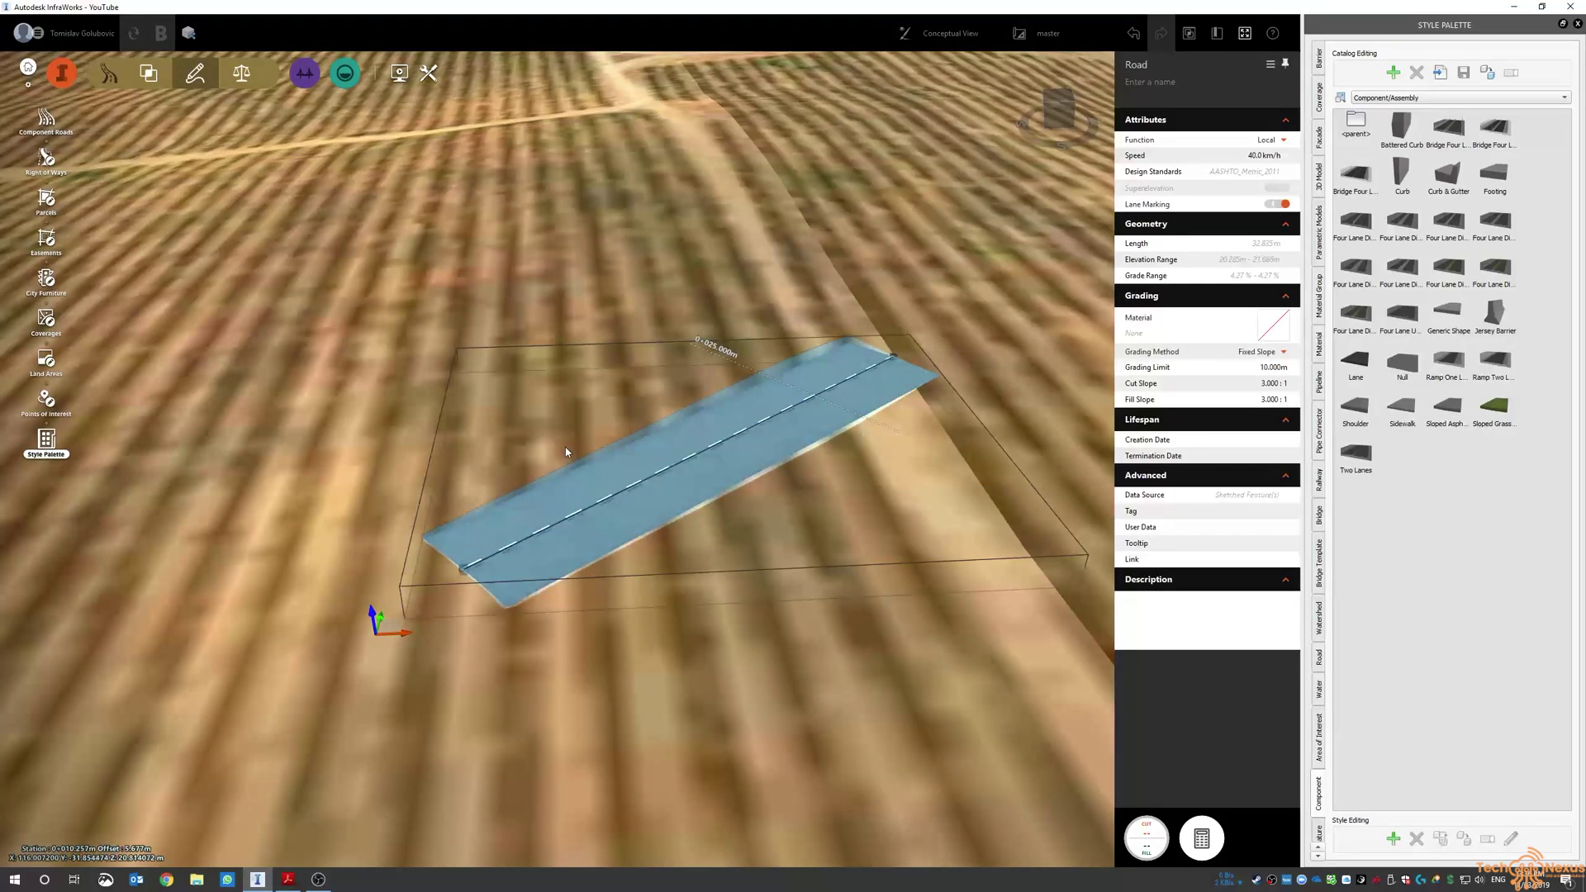
scroll(479, 519, "up", 1)
left_click_drag(828, 489, 758, 485)
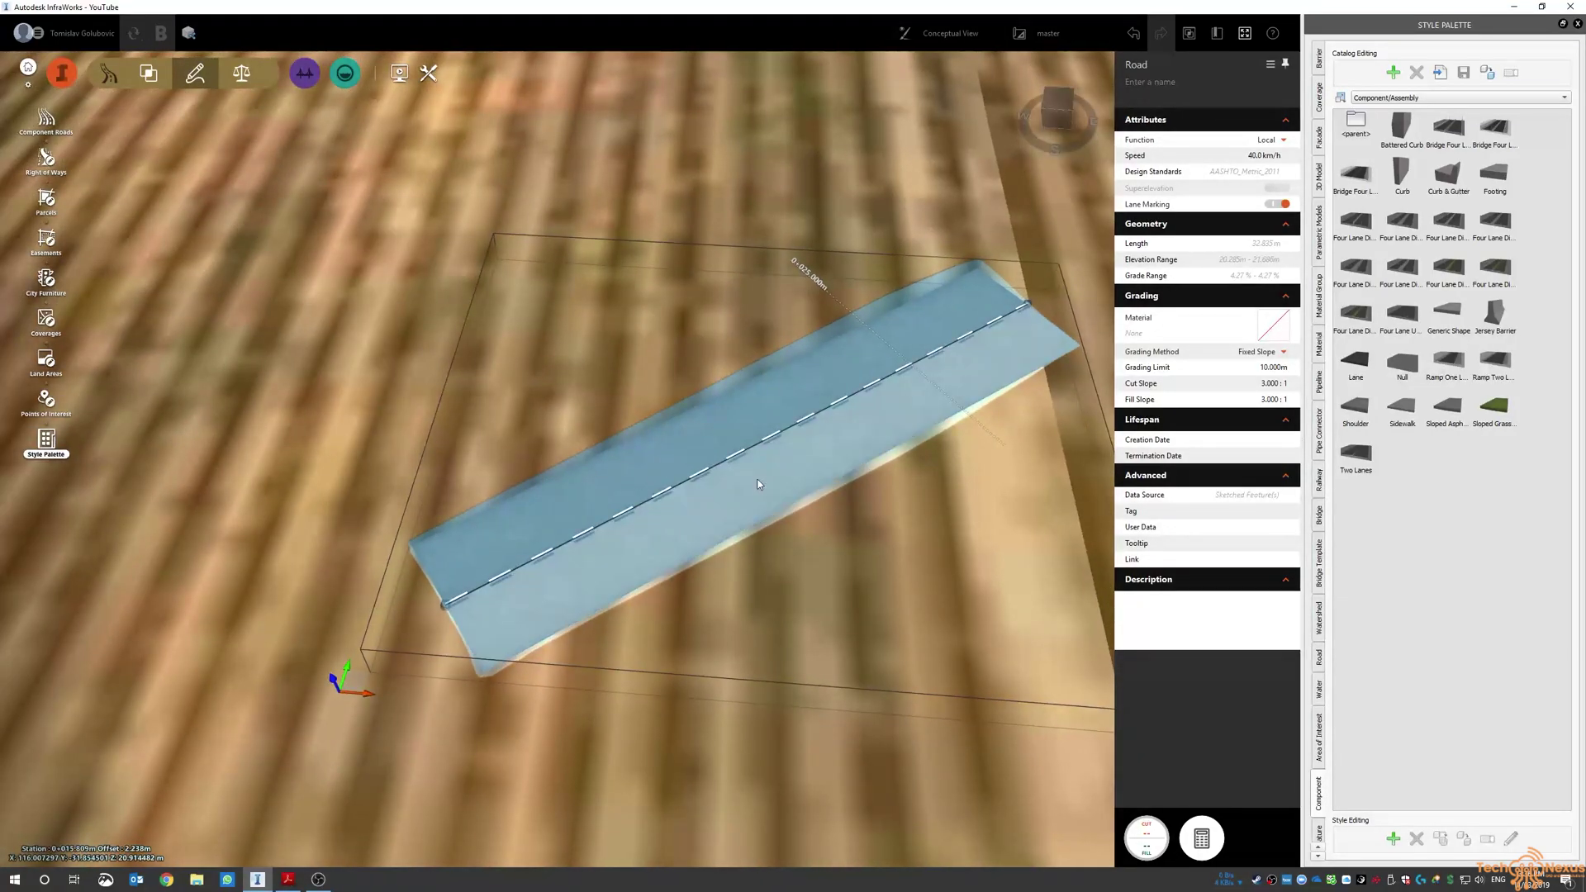
left_click(754, 463)
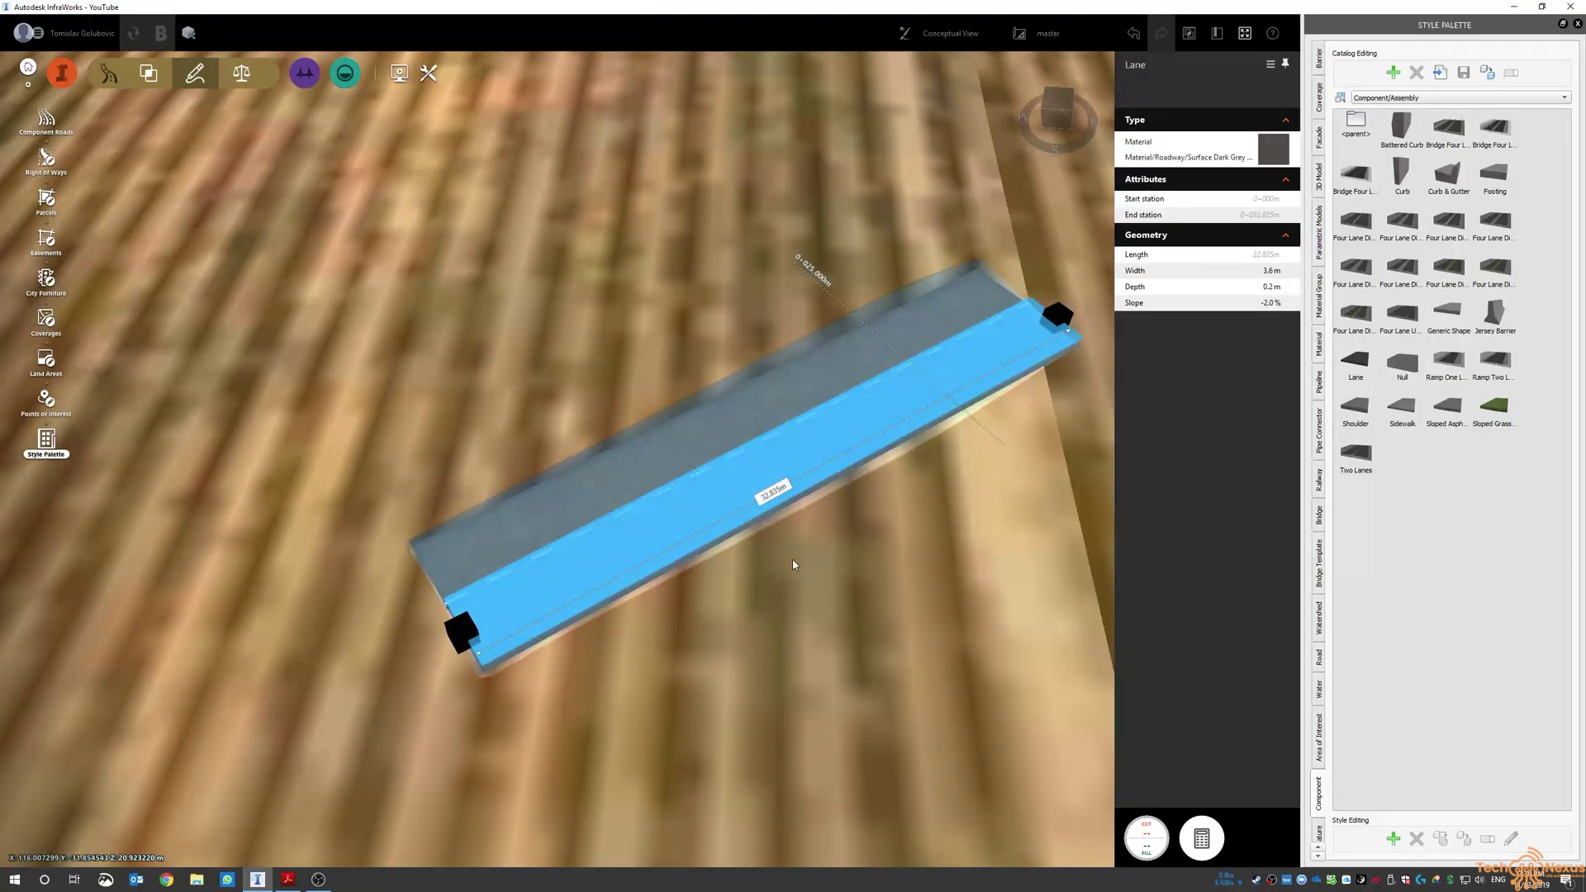
key("Escape")
left_click(728, 442)
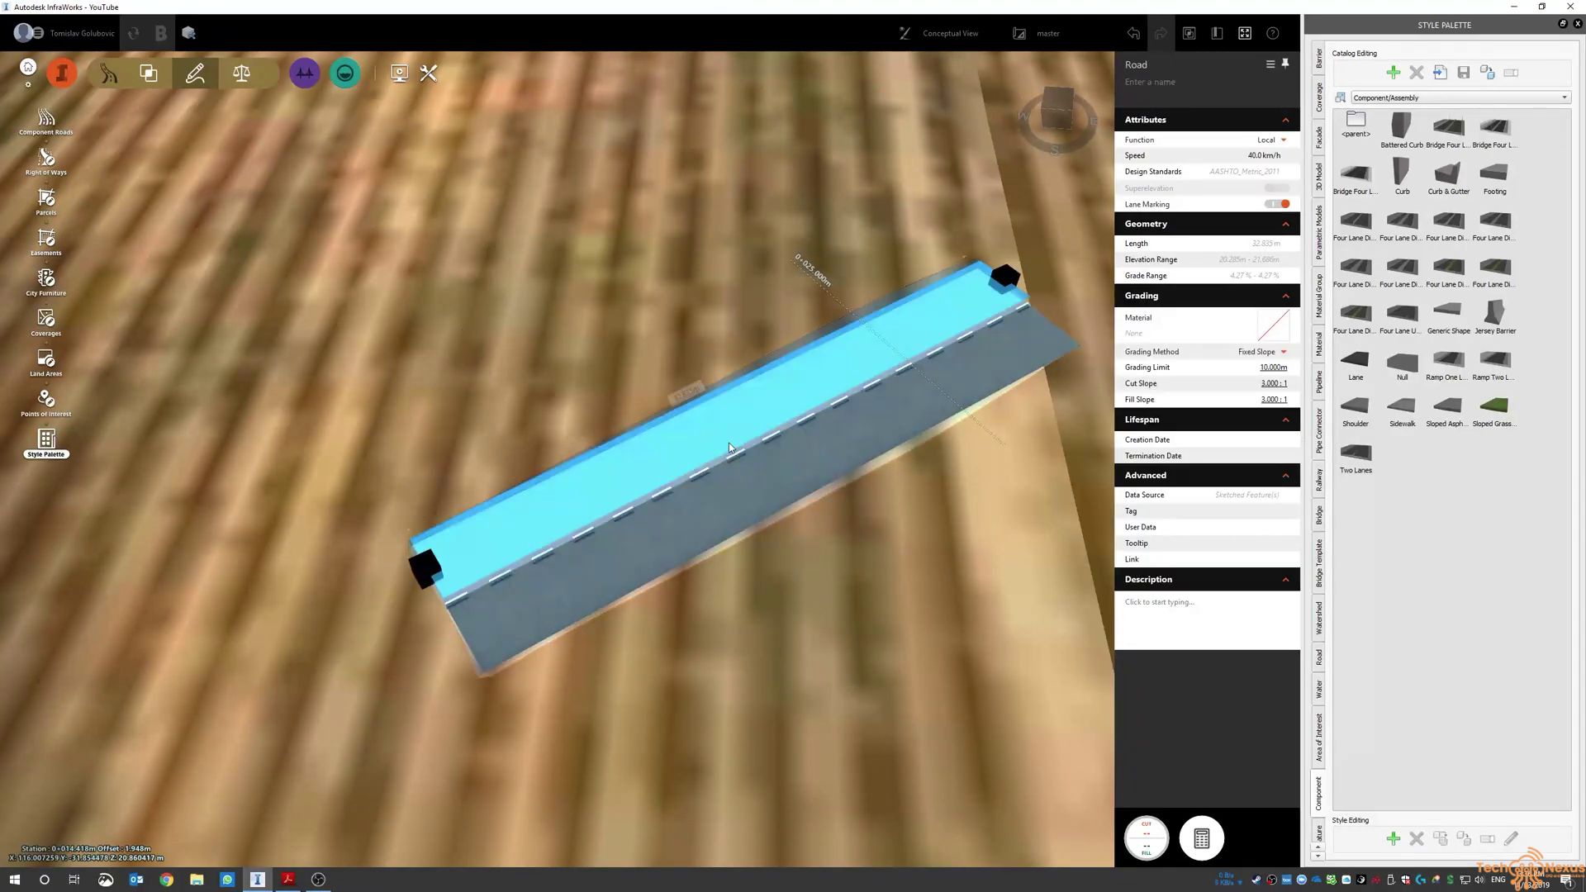
left_click(885, 721)
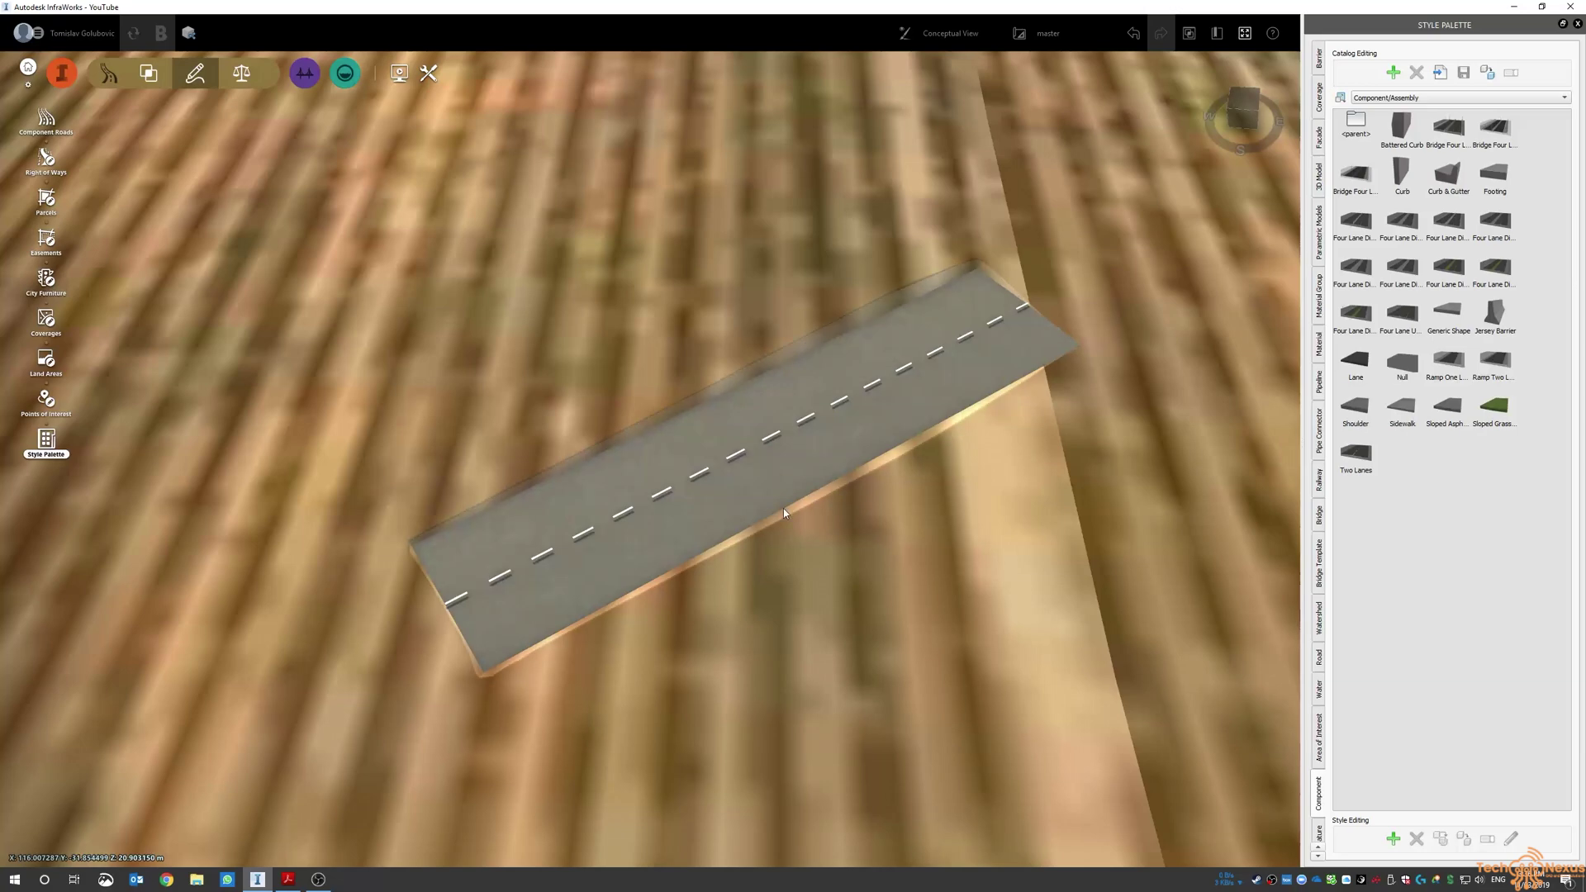
- Insert a Curb & Gutter component along the road's centreline between the two lanes, starting at station 0+000
left_click(751, 498)
right_click(748, 496)
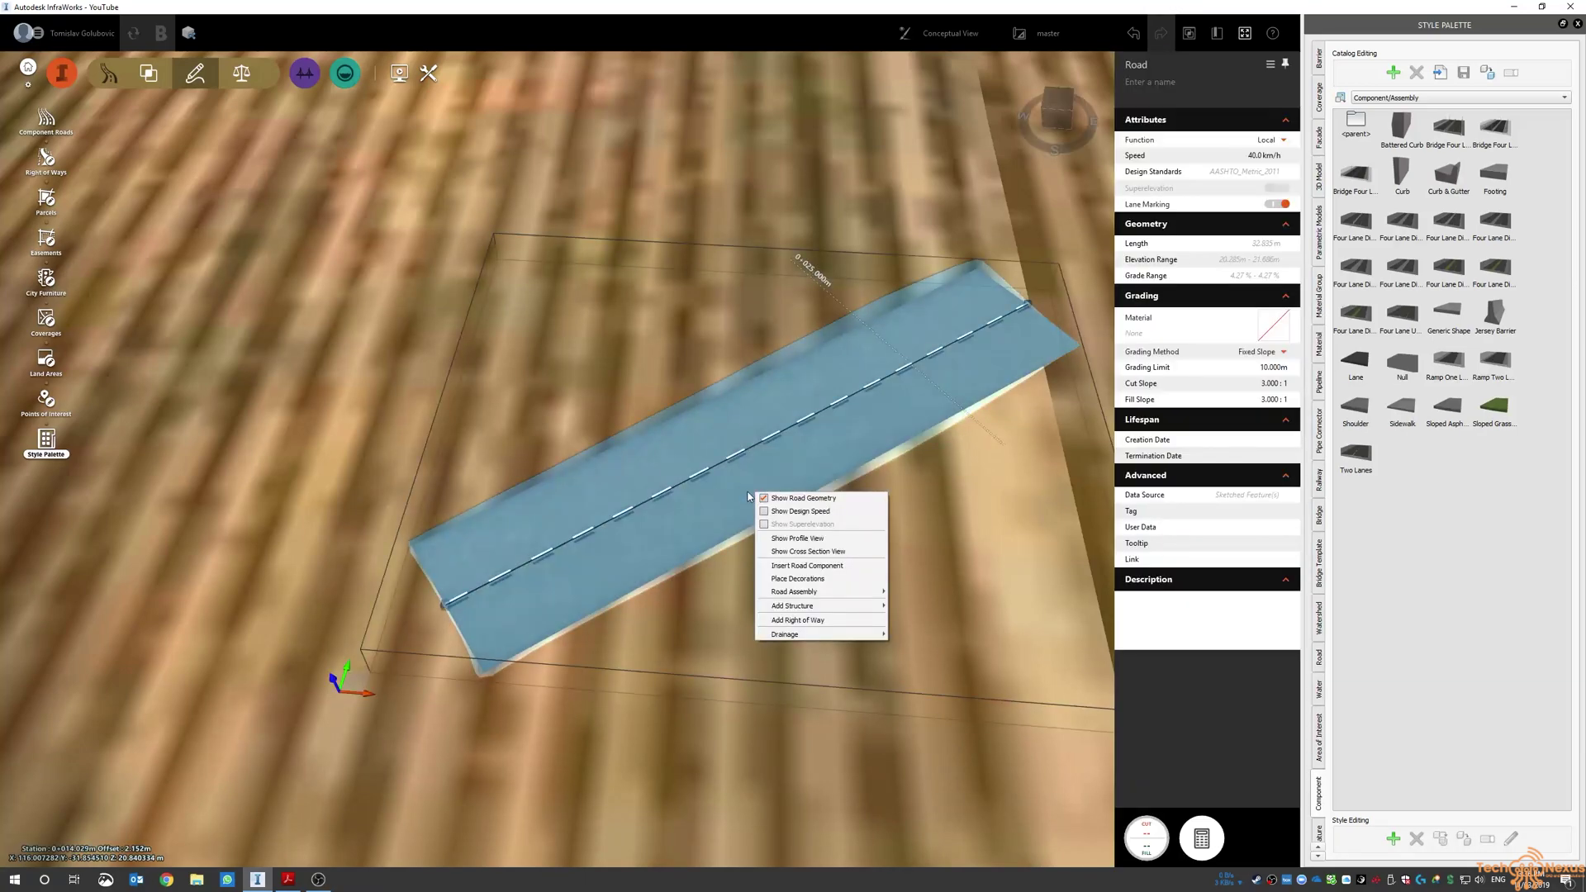
left_click(773, 565)
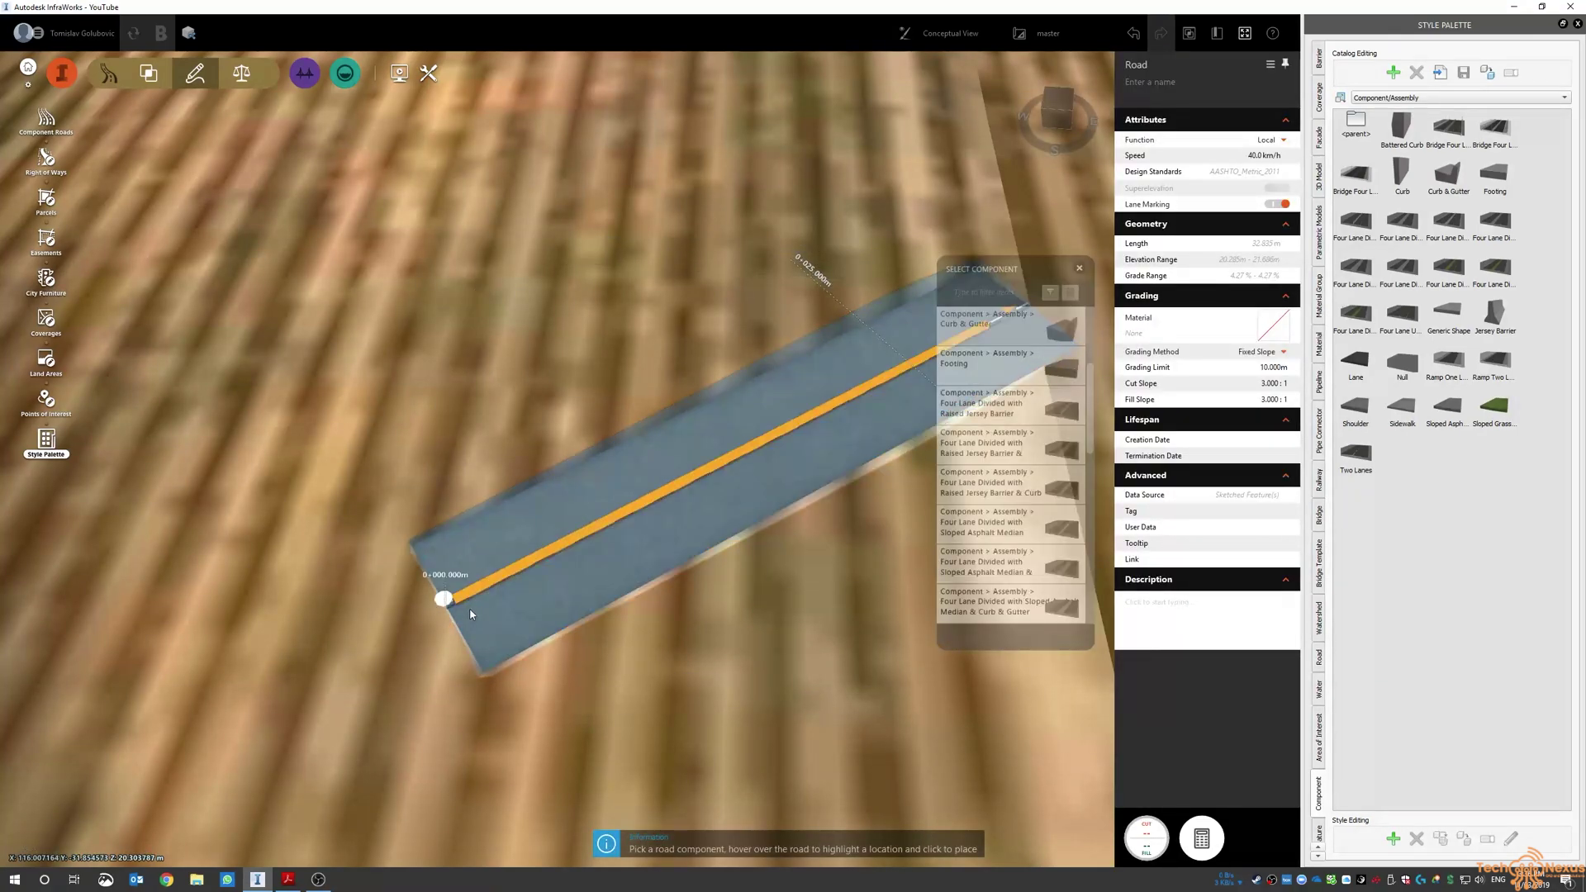
left_click(457, 602)
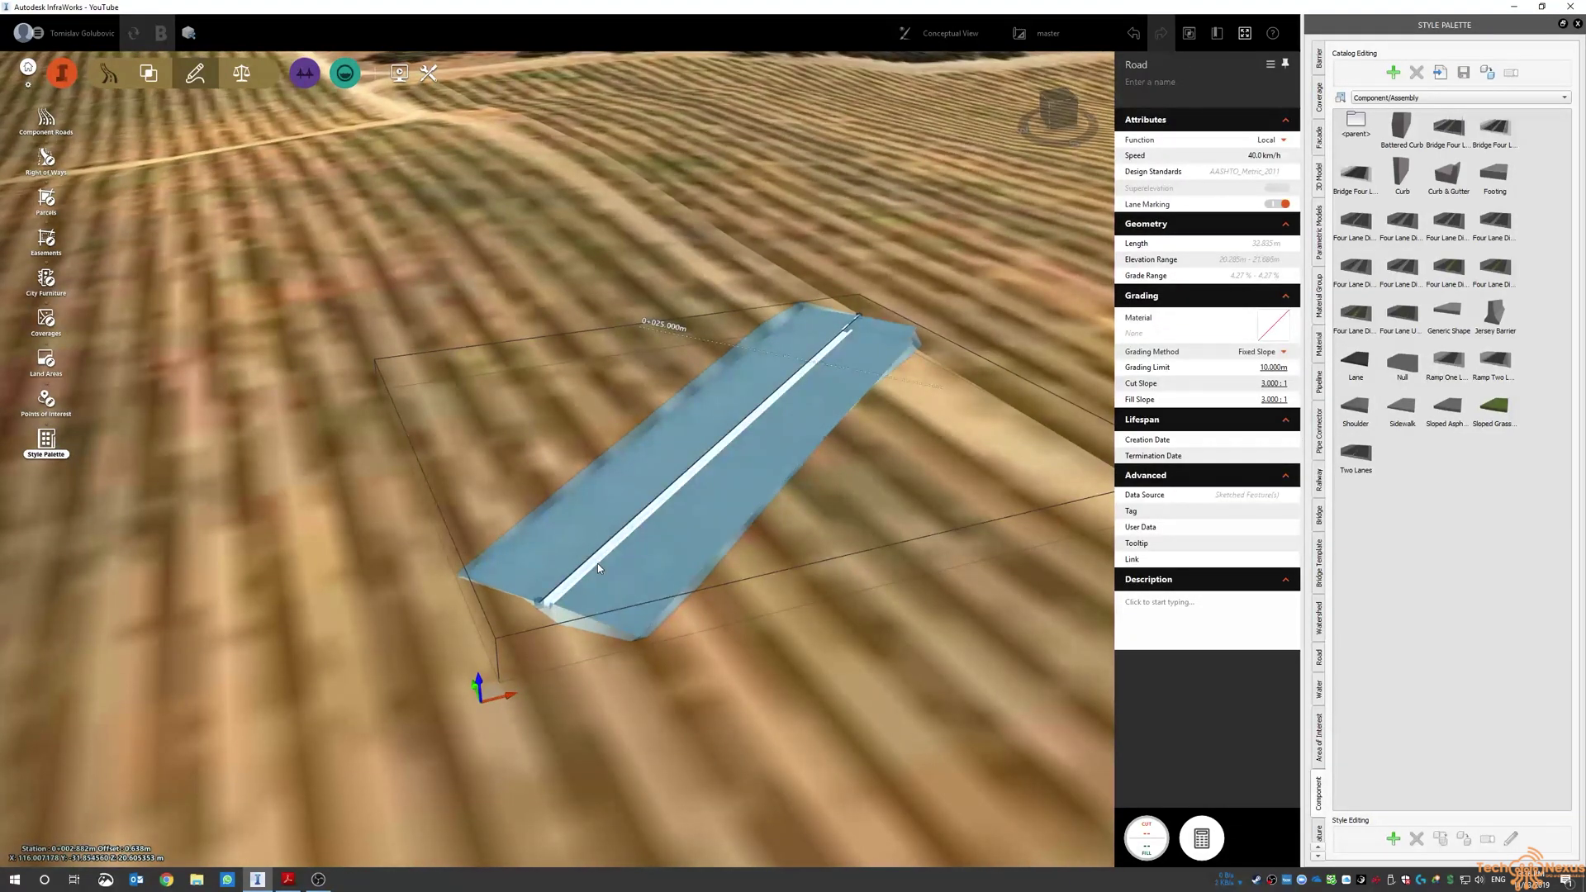
scroll(537, 520, "up", 2)
left_click_drag(677, 586, 803, 502)
left_click_drag(805, 598, 768, 624)
left_click(800, 620)
key("Escape")
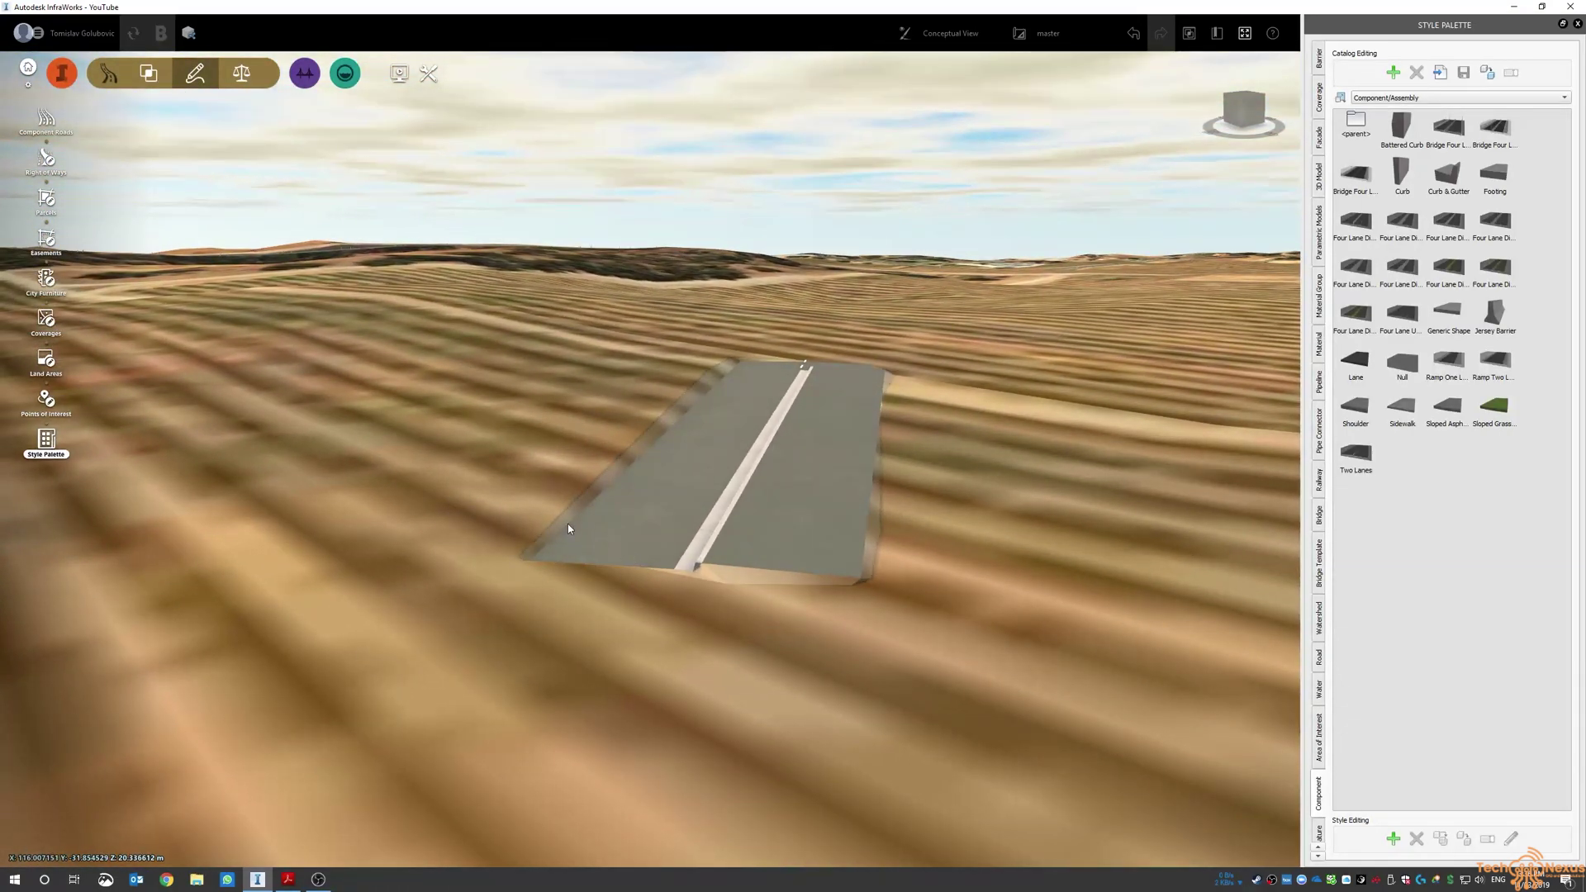
- Insert a second Curb & Gutter component along the outer edge of the lane opposite the existing sloped edge
left_click(583, 517)
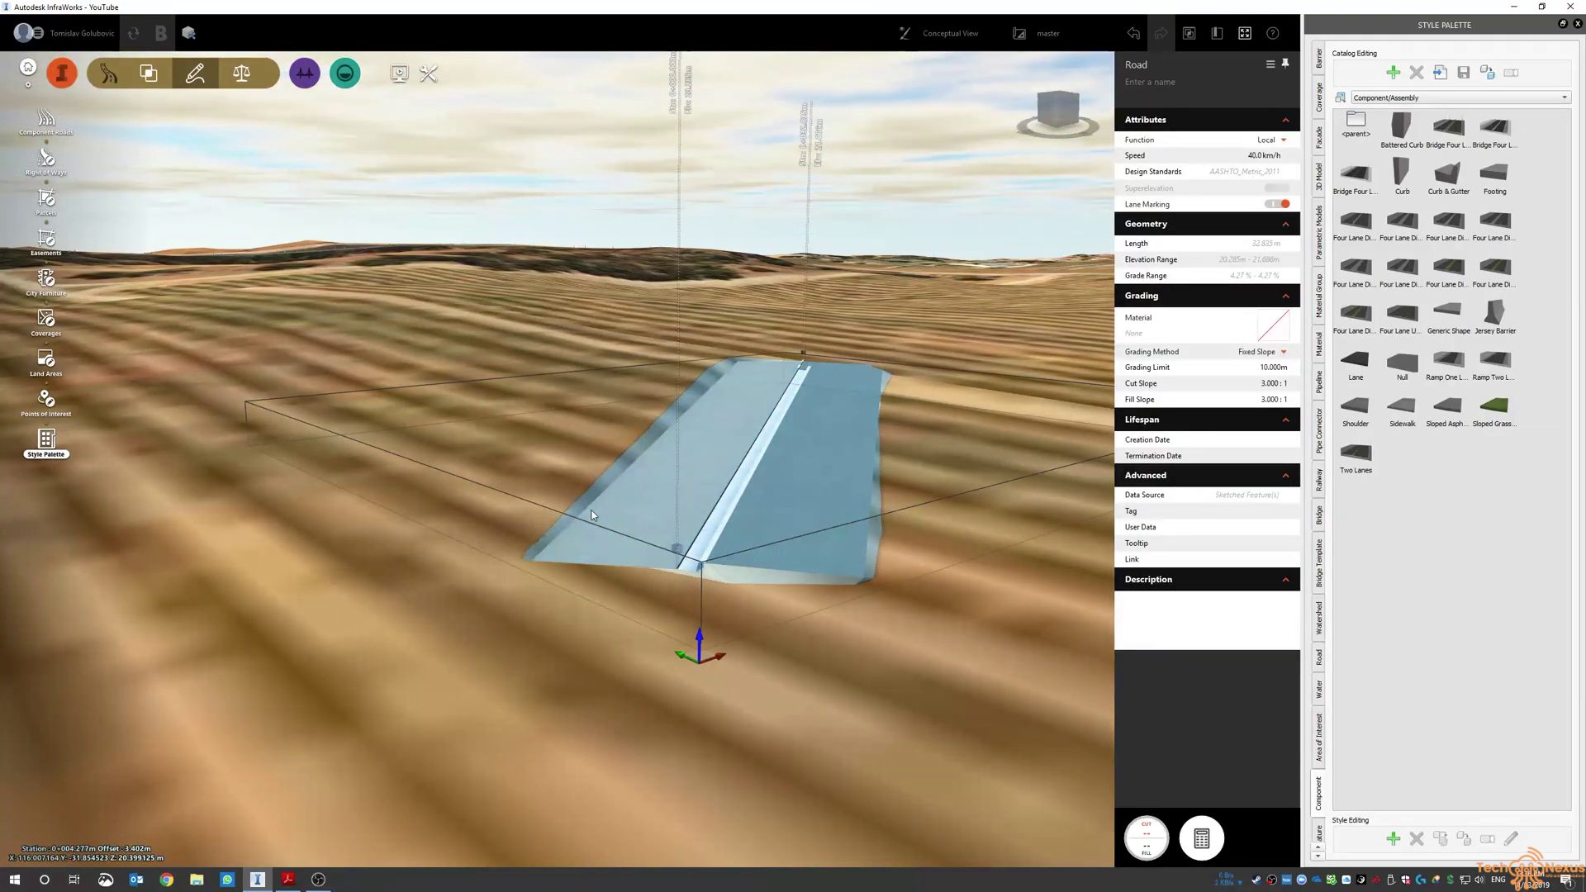
right_click(593, 514)
left_click(628, 583)
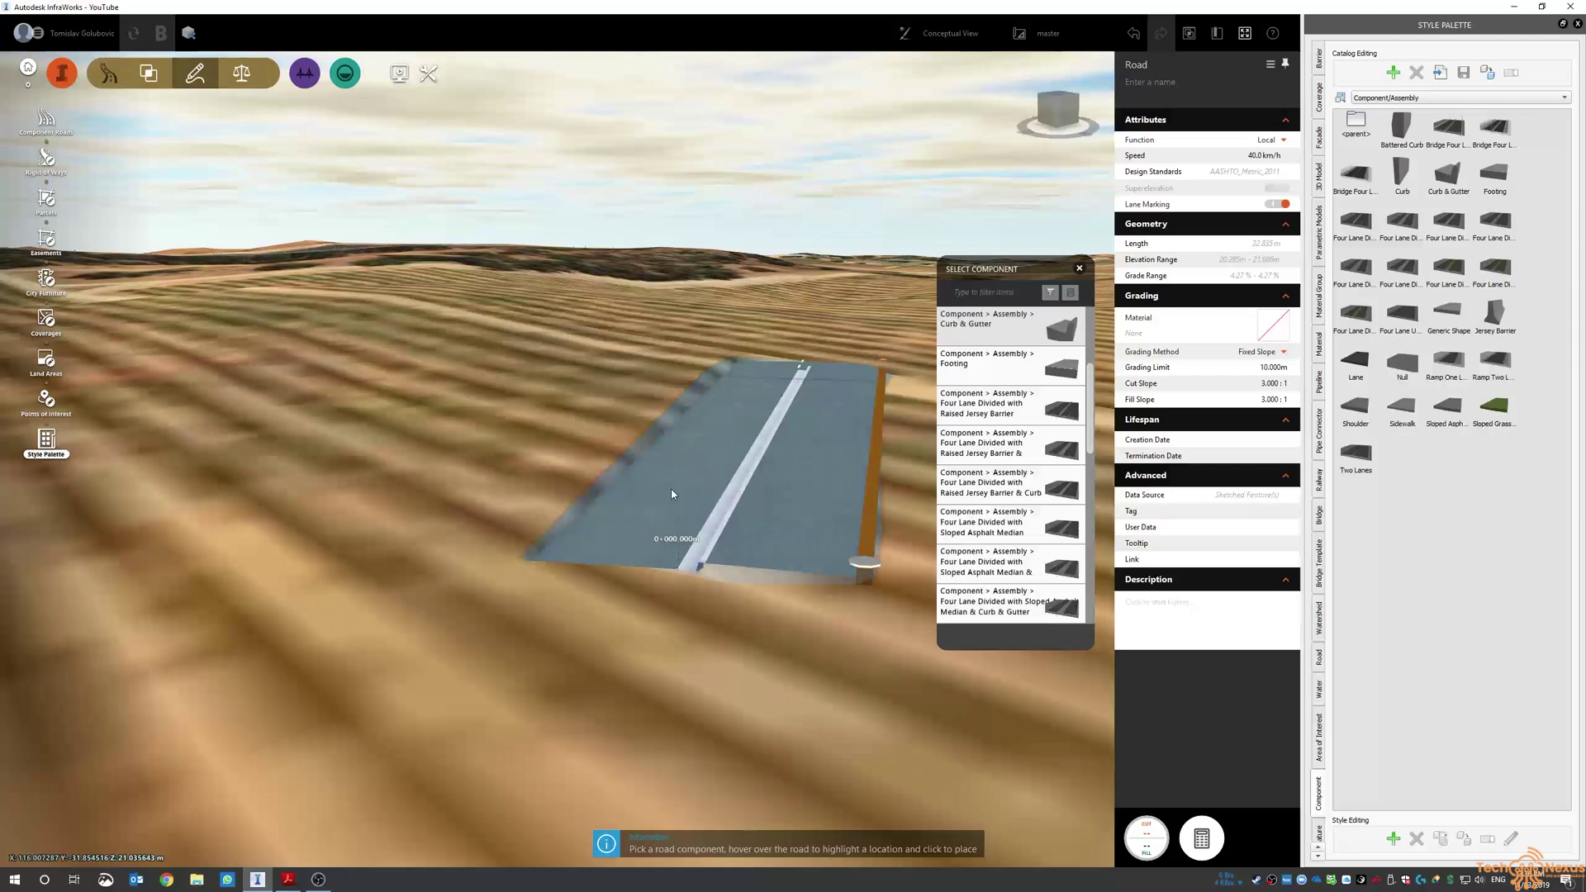
left_click(552, 545)
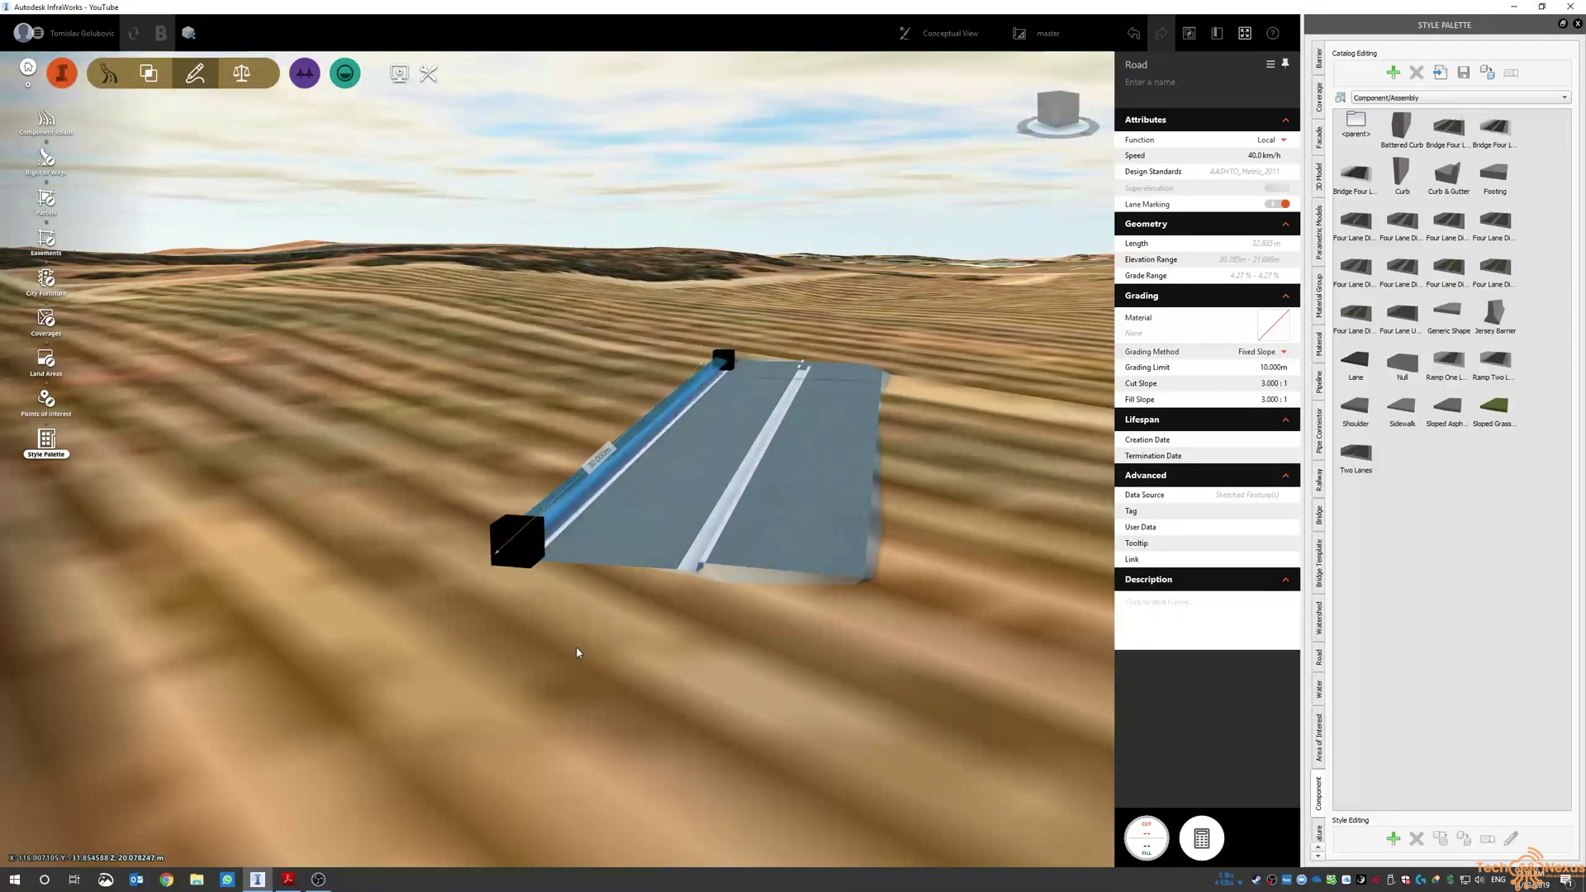
left_click(623, 653)
left_click_drag(667, 637, 670, 601)
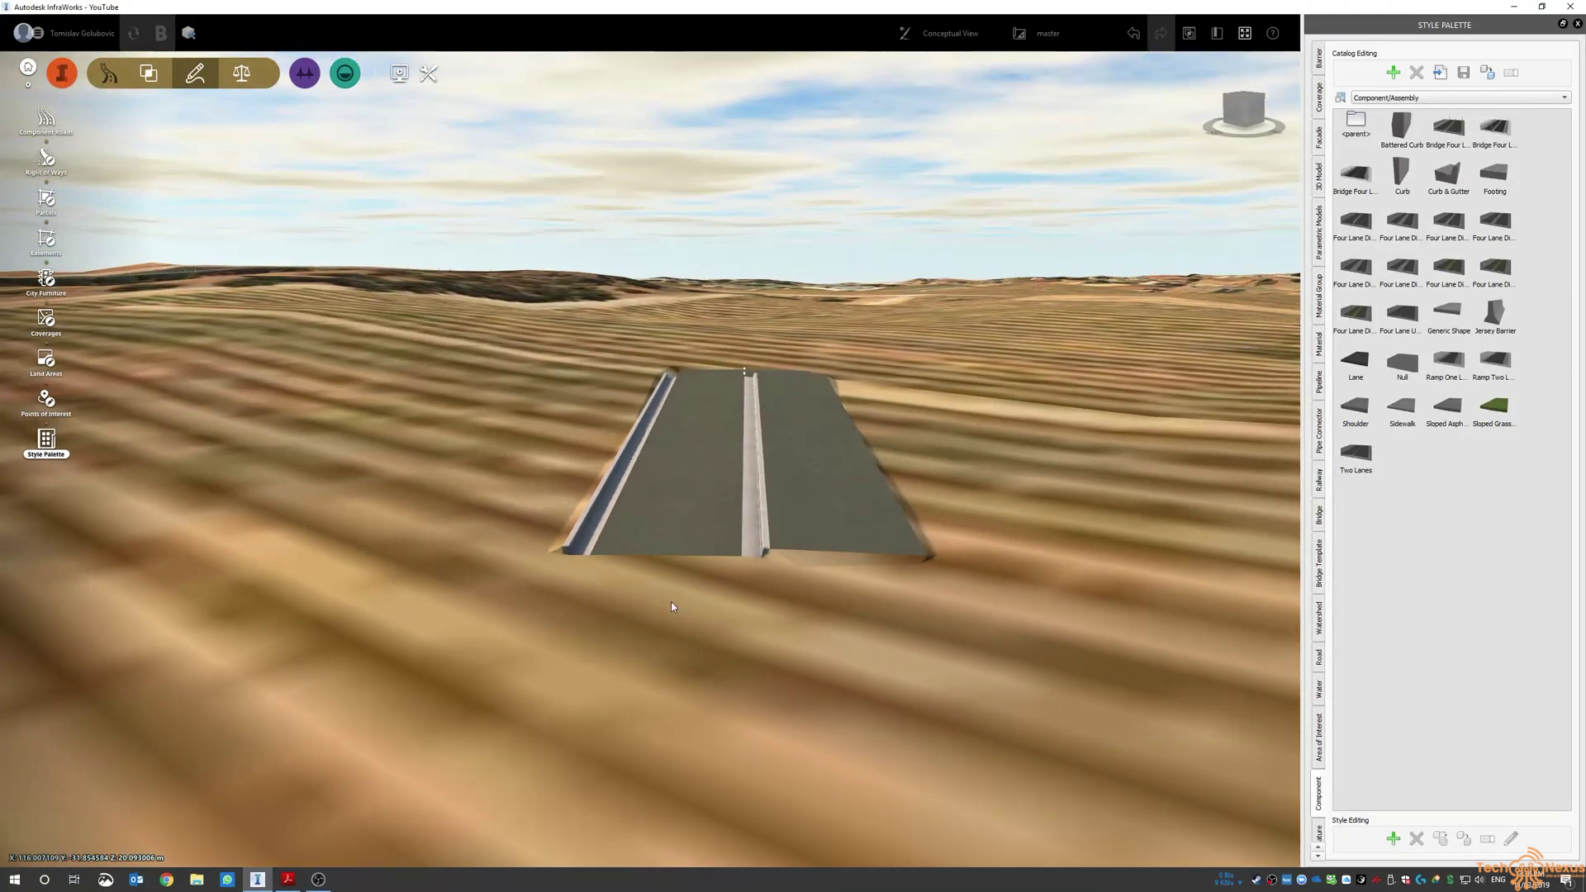
- Inspect the profile and geometry properties of the Curb & Gutter between the lanes
scroll(645, 577, "up", 3)
middle_click_drag(645, 581, 528, 502)
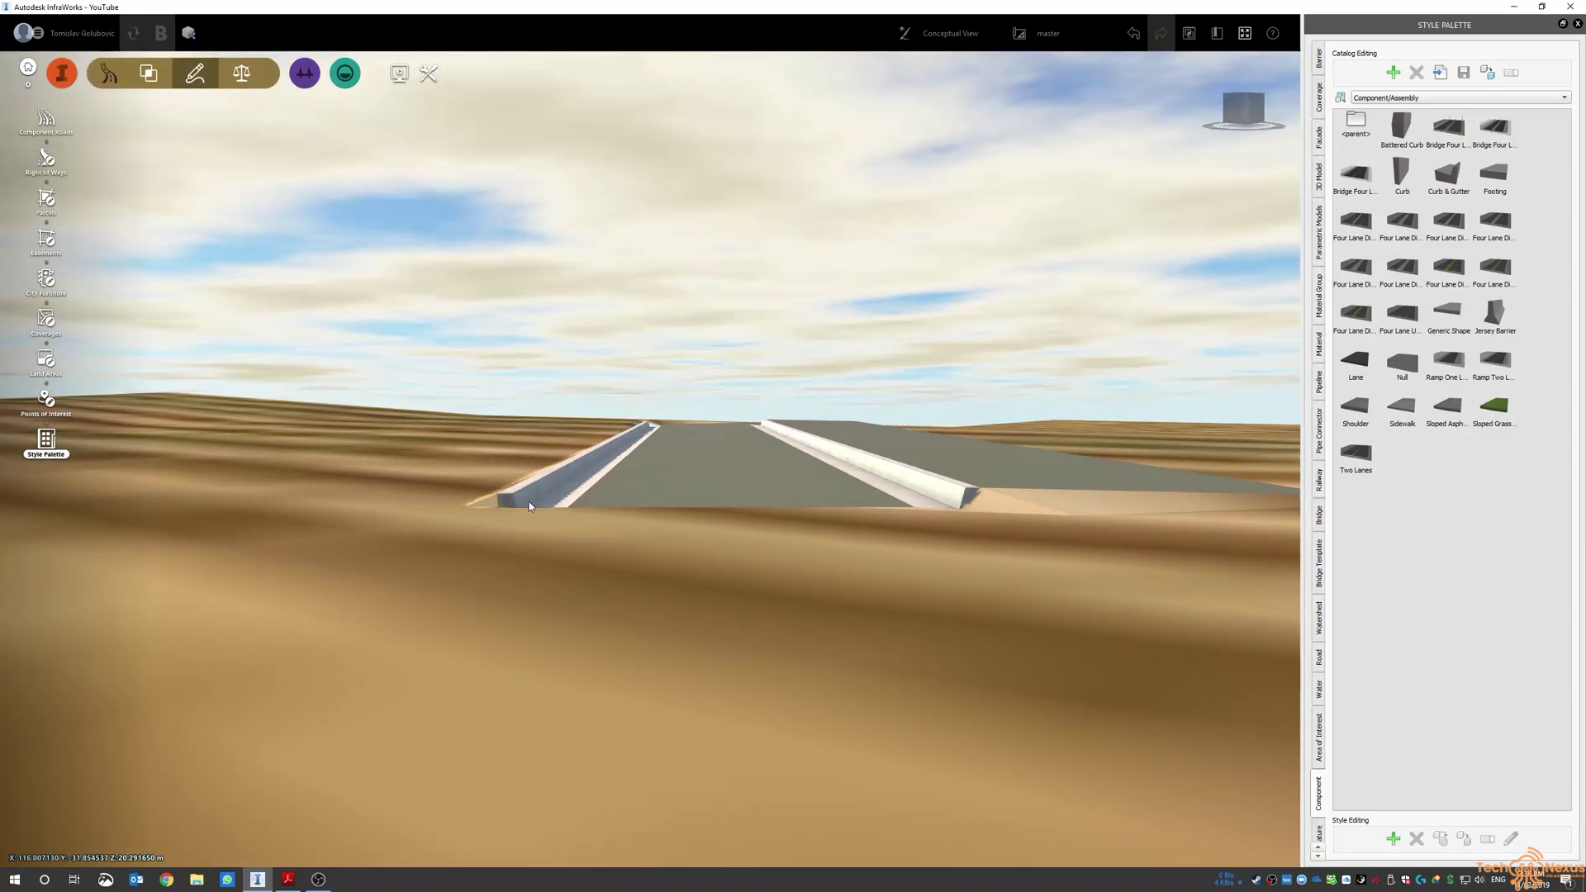
left_click(651, 488)
left_click(924, 497)
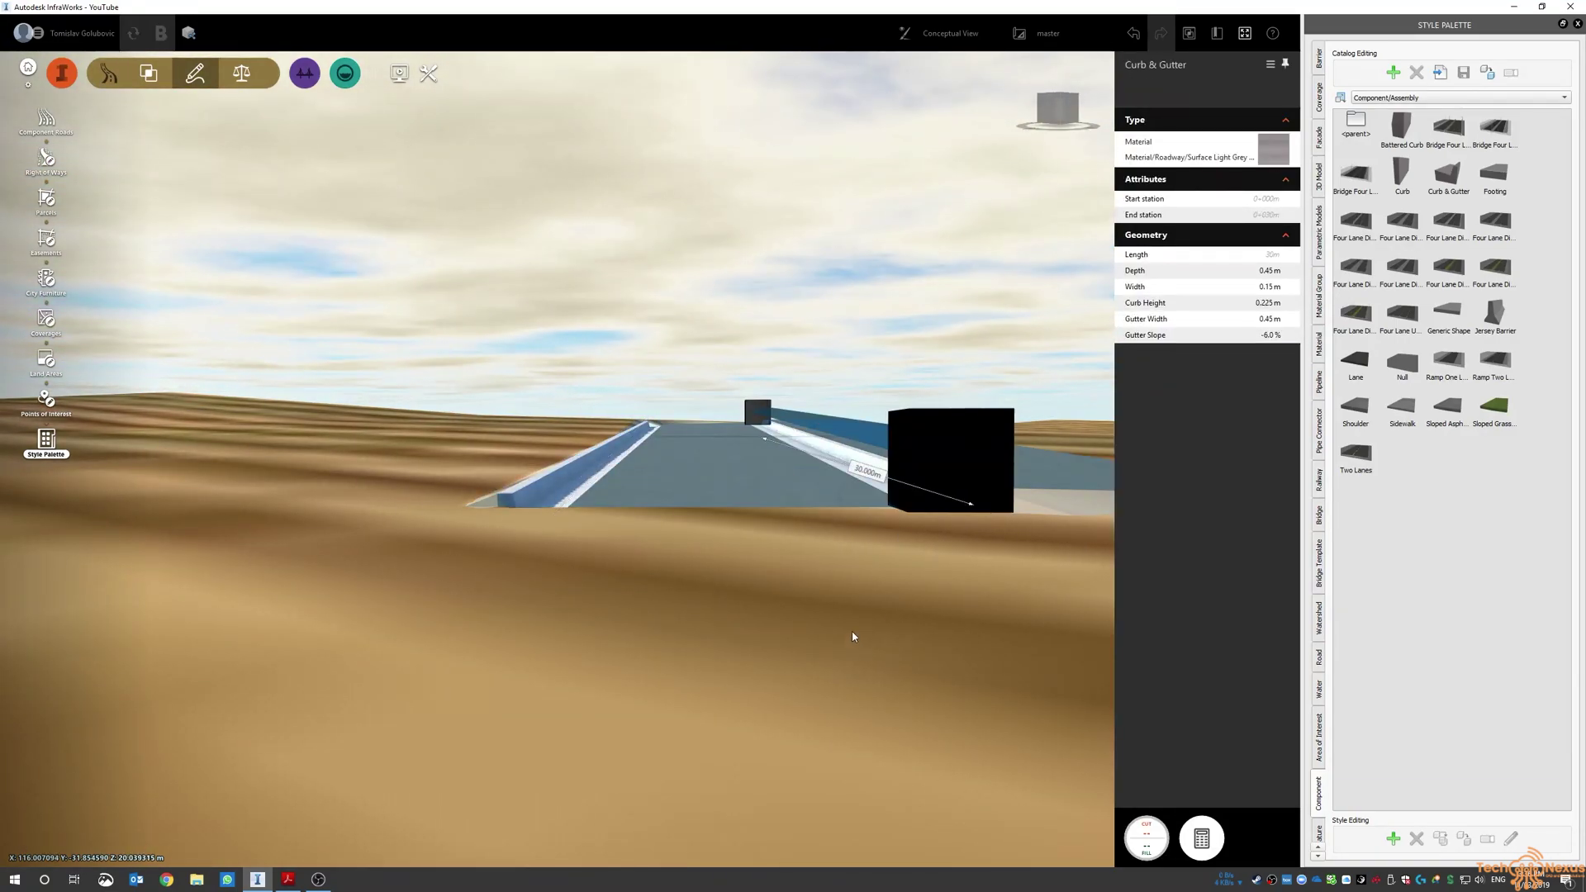
left_click(793, 609)
left_click_drag(792, 609, 717, 667)
scroll(919, 614, "down", 3)
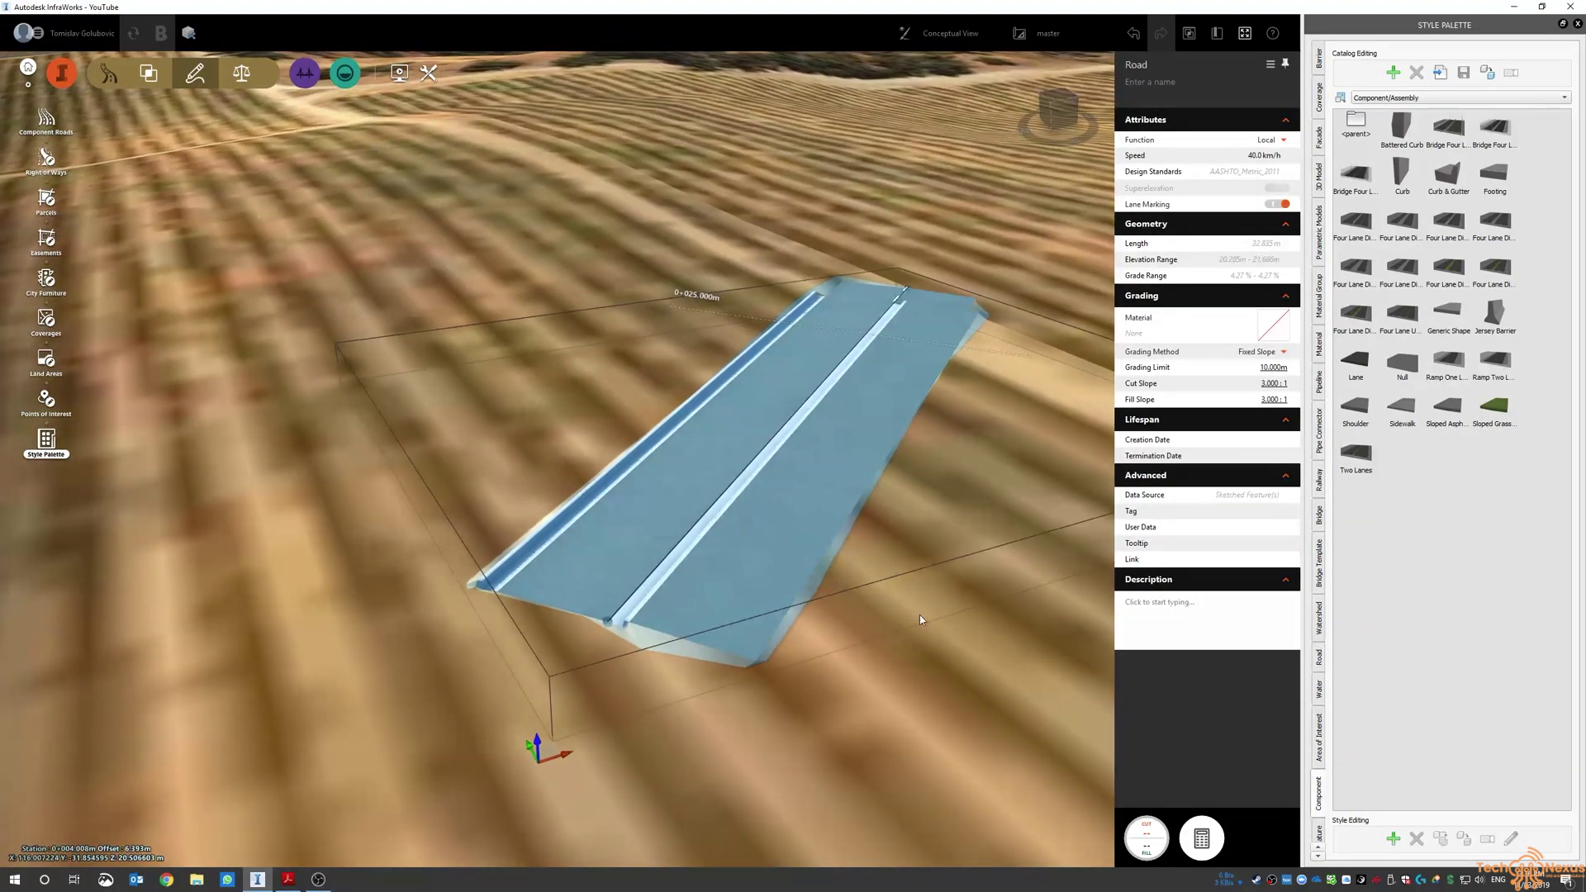
- Insert a Lane component between the existing lane and the outer Curb & Gutter, starting at the beginning of the road
left_click(921, 611)
left_click_drag(934, 549, 912, 607)
left_click(706, 540)
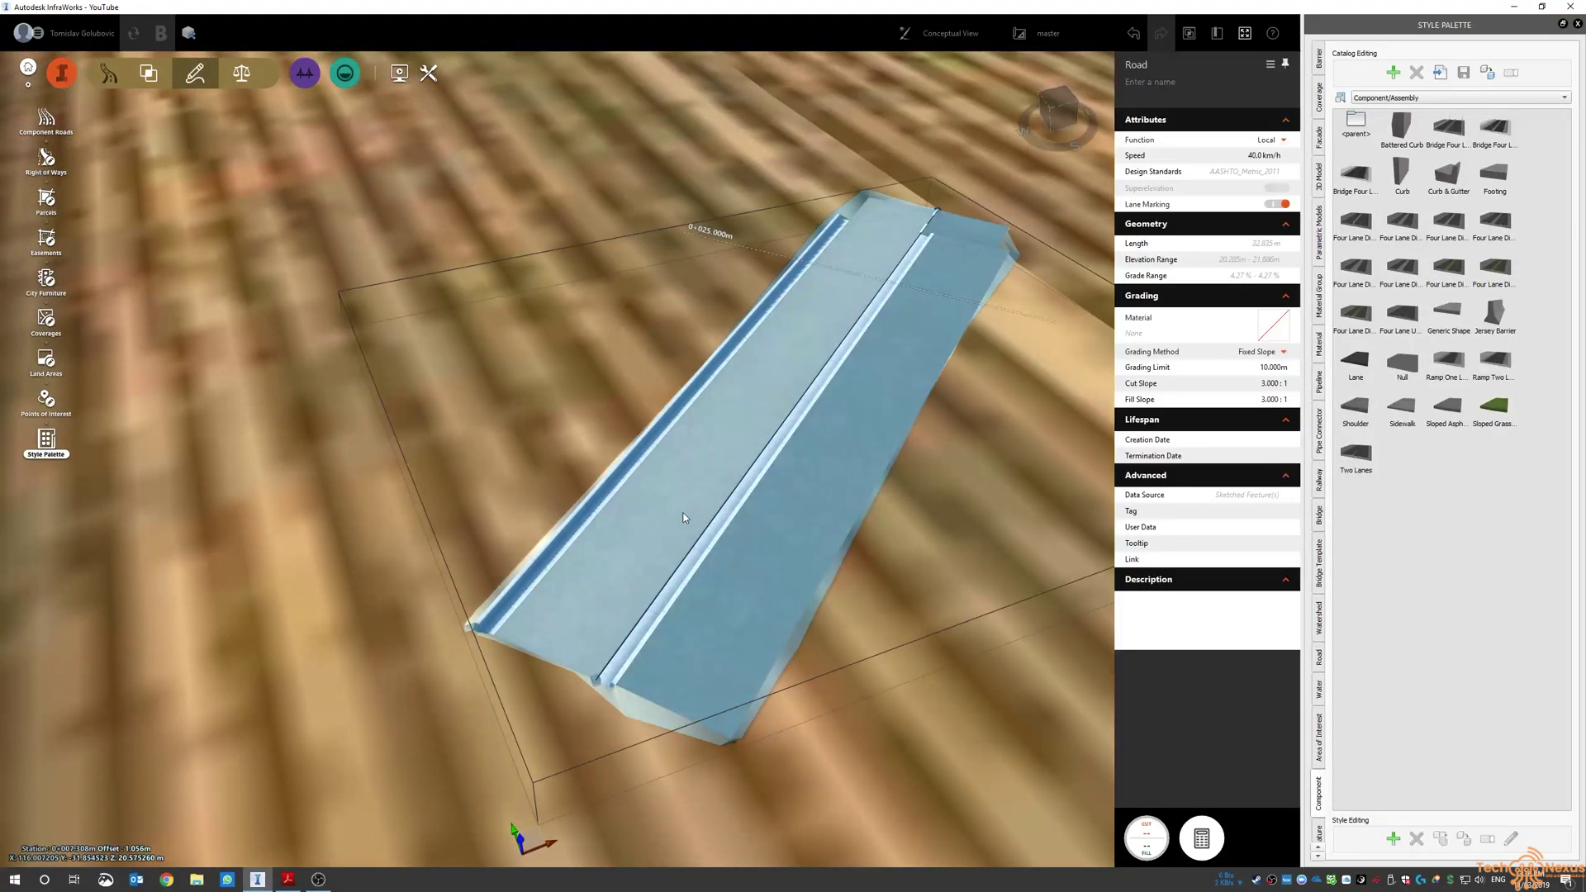
right_click(683, 518)
left_click(718, 582)
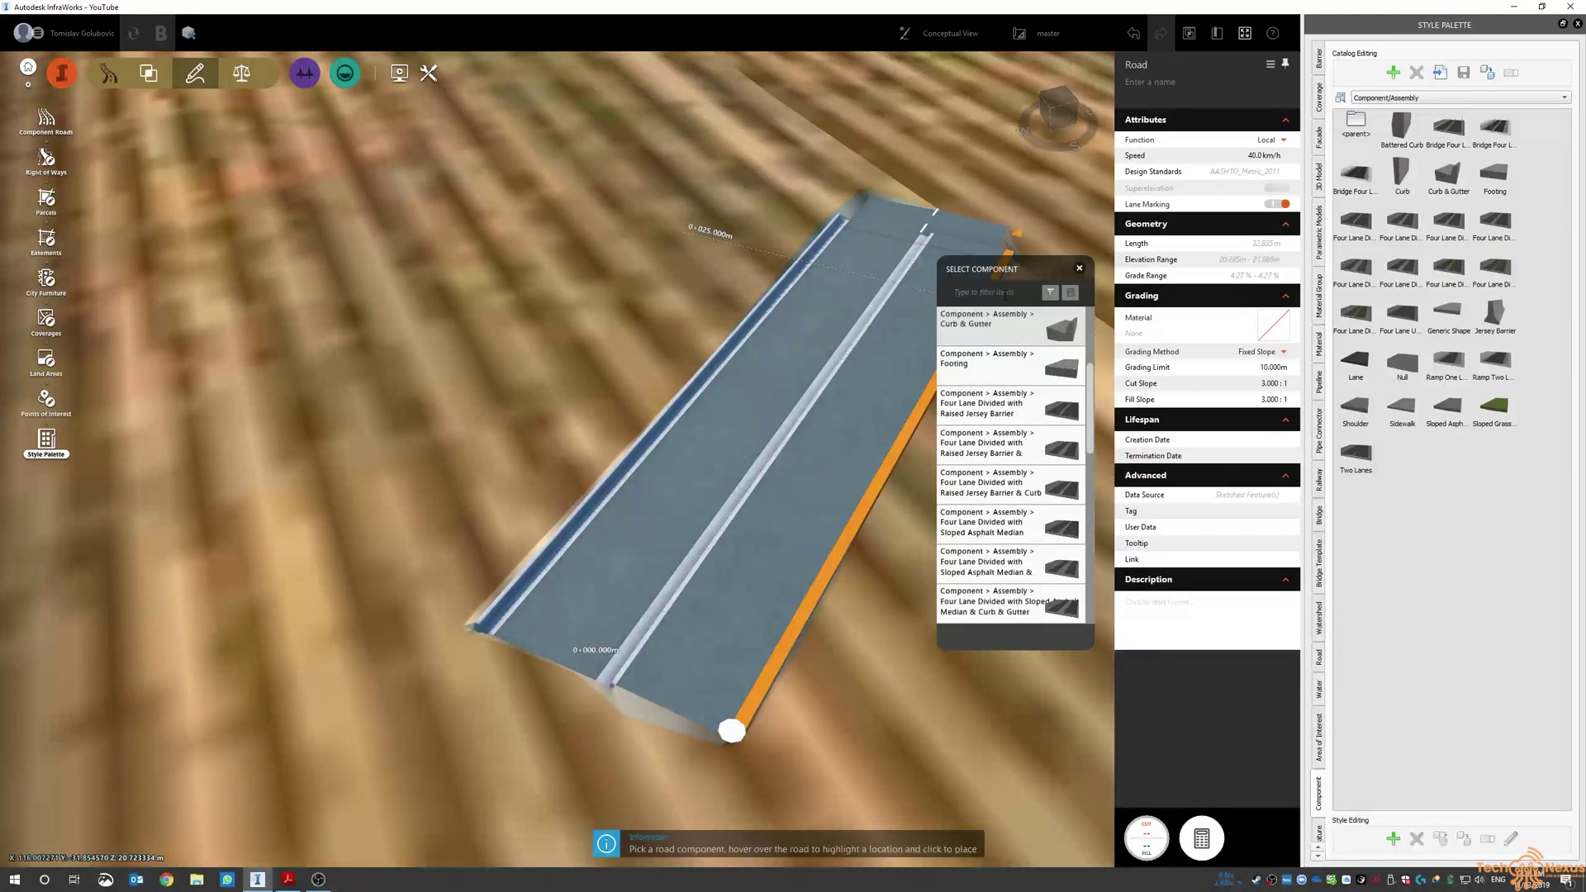
left_click(1005, 295)
type("lane")
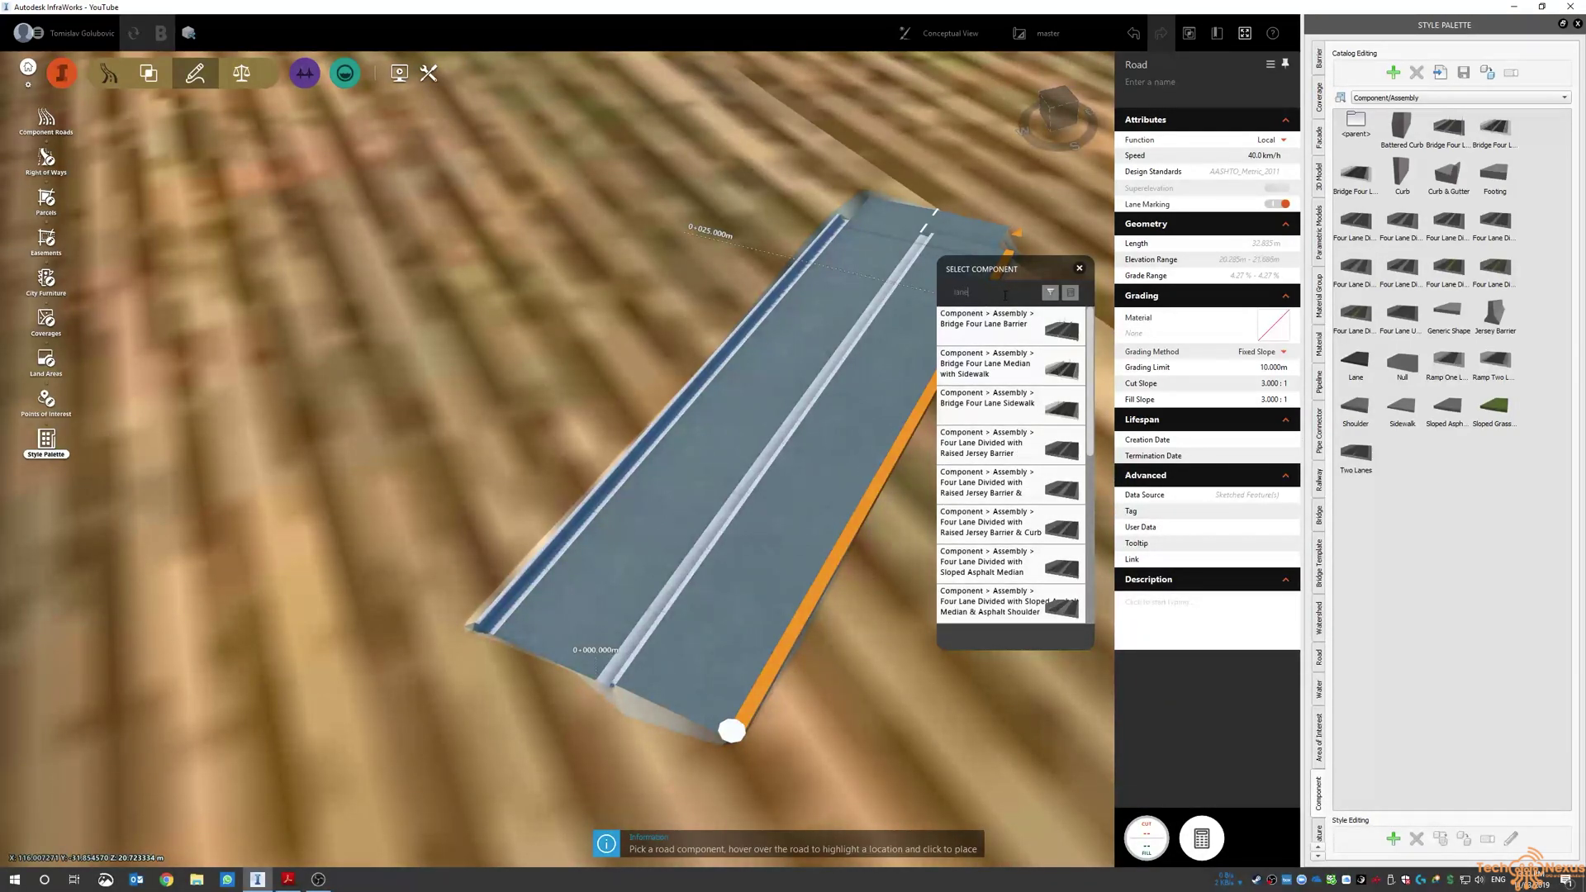
scroll(1056, 432, "down", 5)
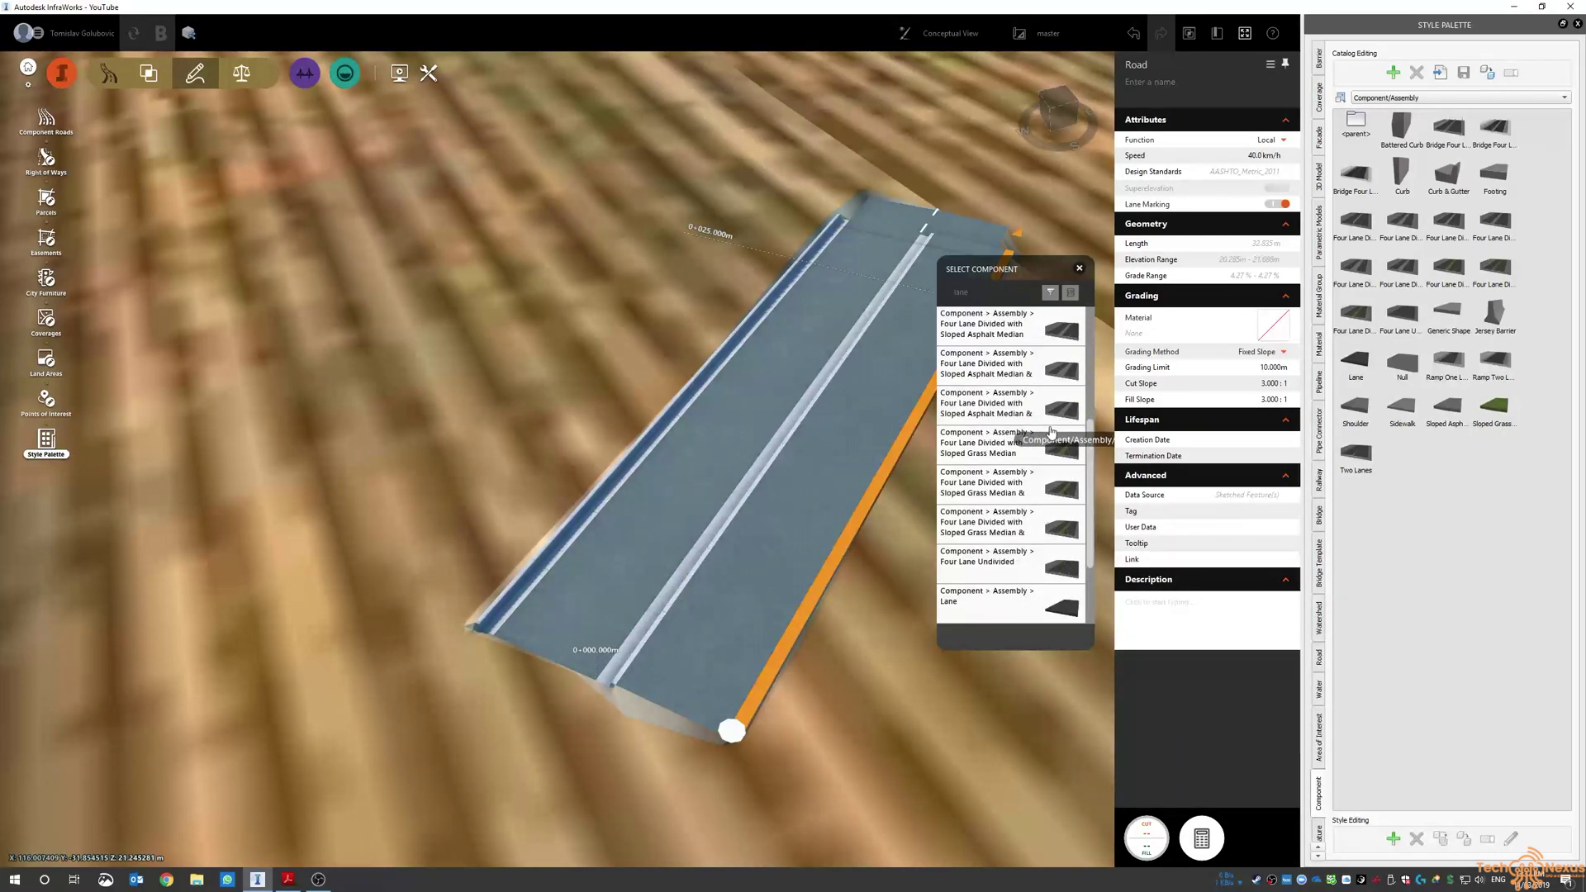
left_click(1074, 490)
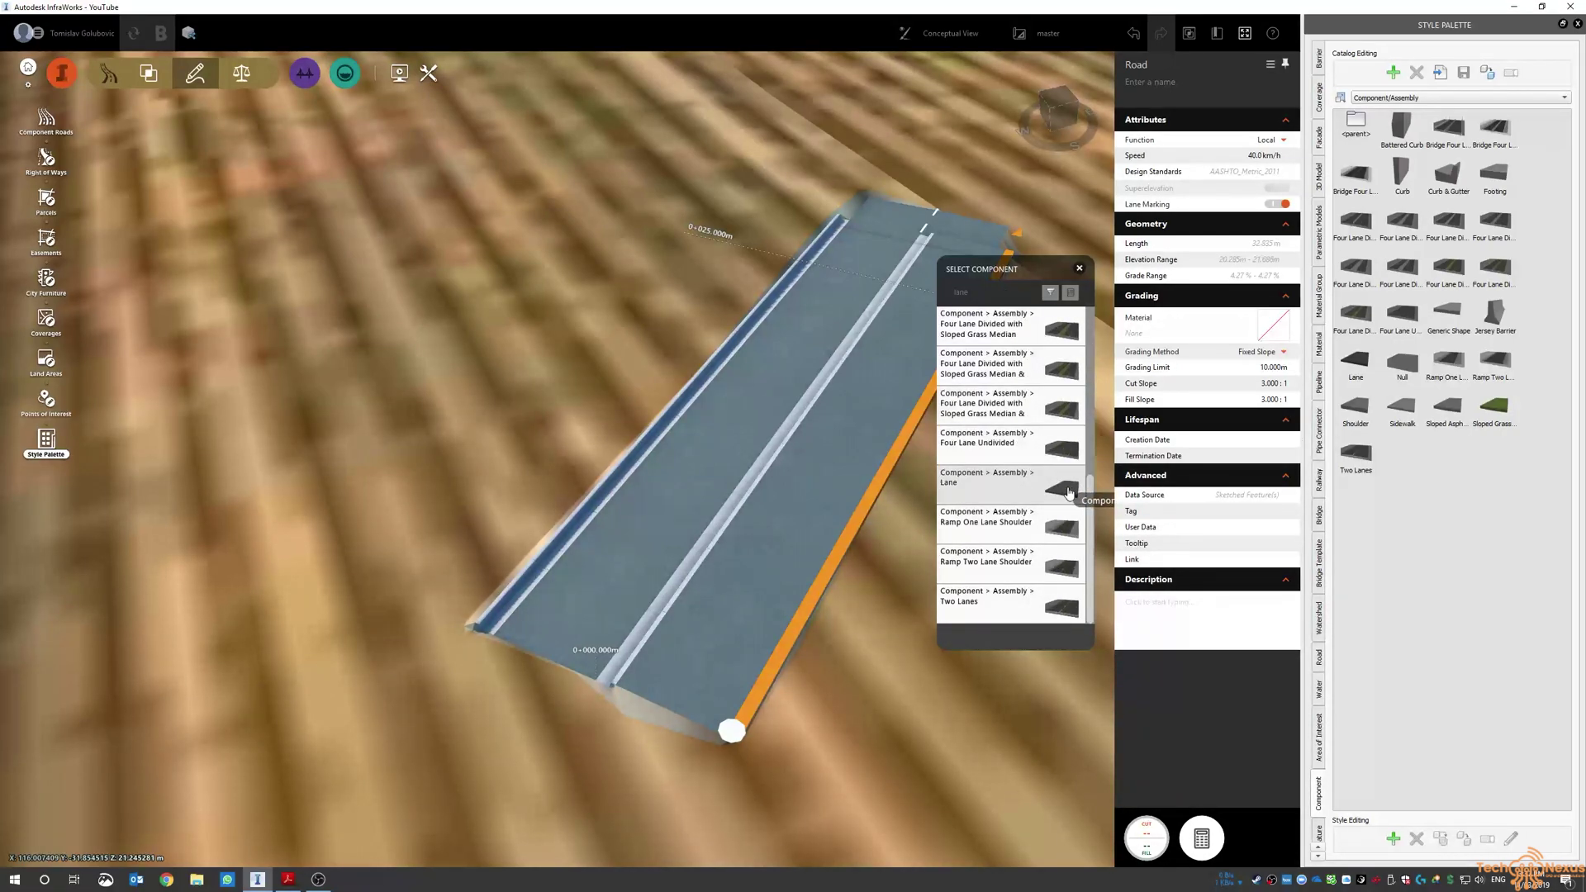
left_click(632, 491)
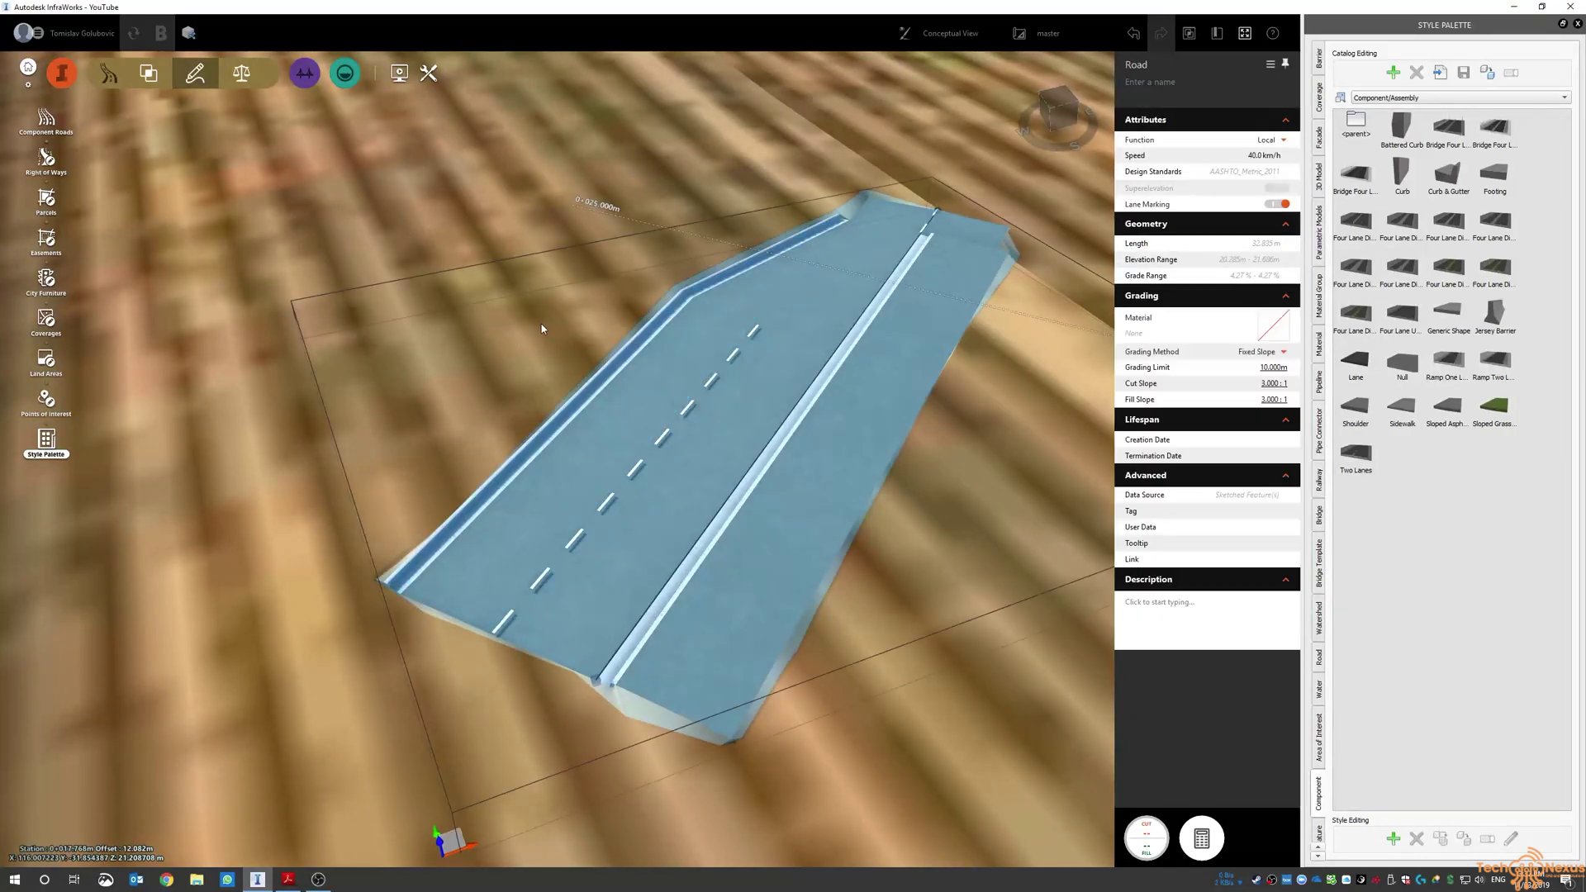
- Extend the newly inserted lane to the far end of the road, removing its tapered end
scroll(441, 428, "up", 3)
left_click_drag(441, 429, 305, 434)
scroll(305, 434, "down", 2)
left_click(813, 347)
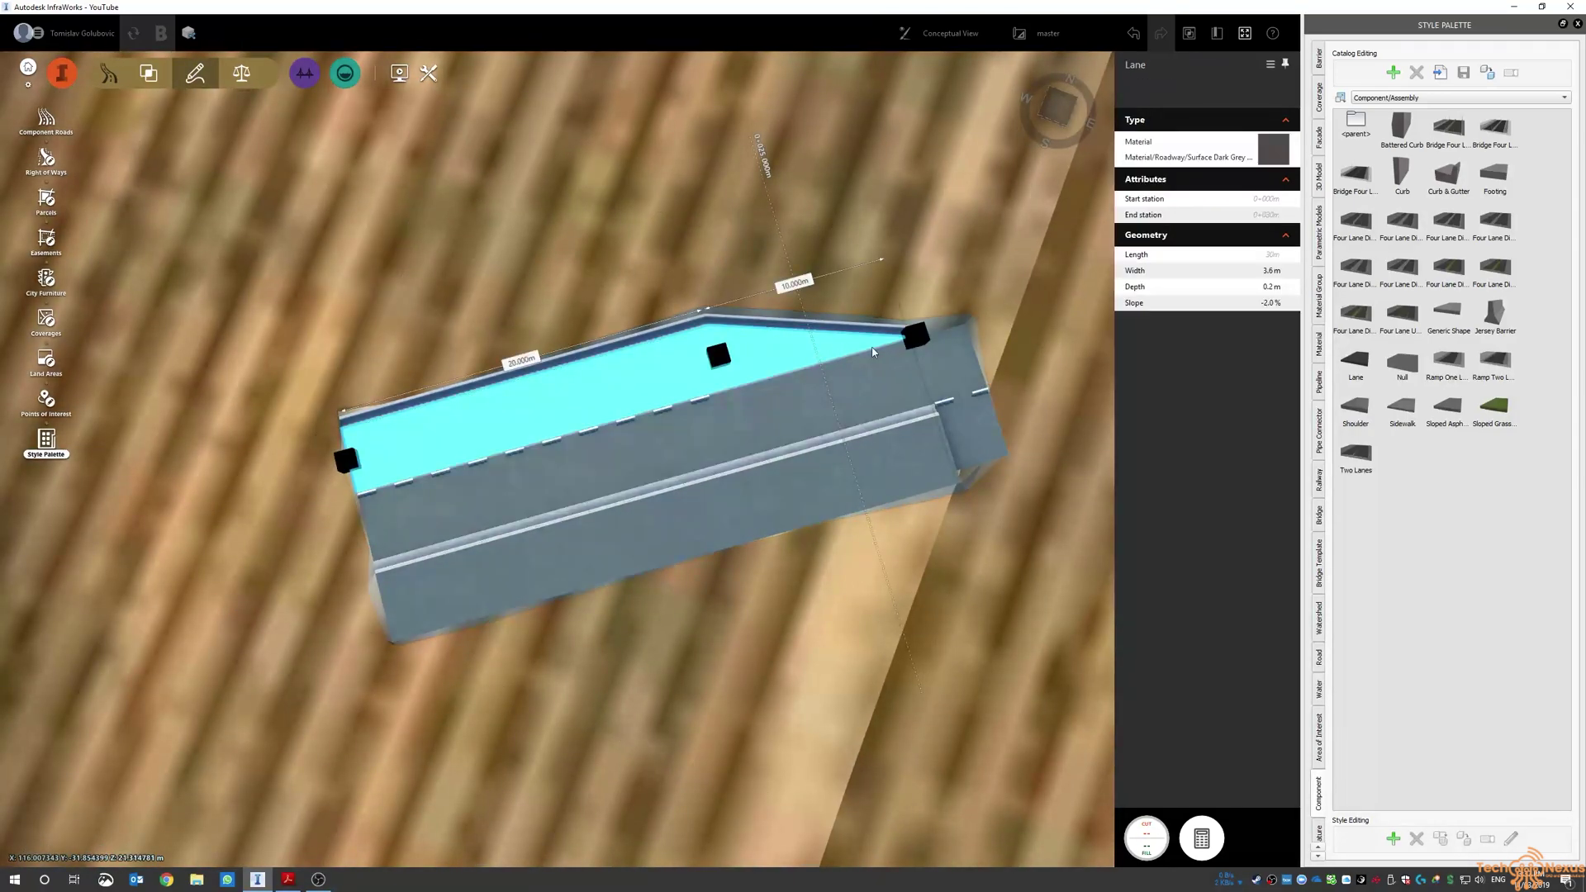
left_click_drag(921, 341, 958, 289)
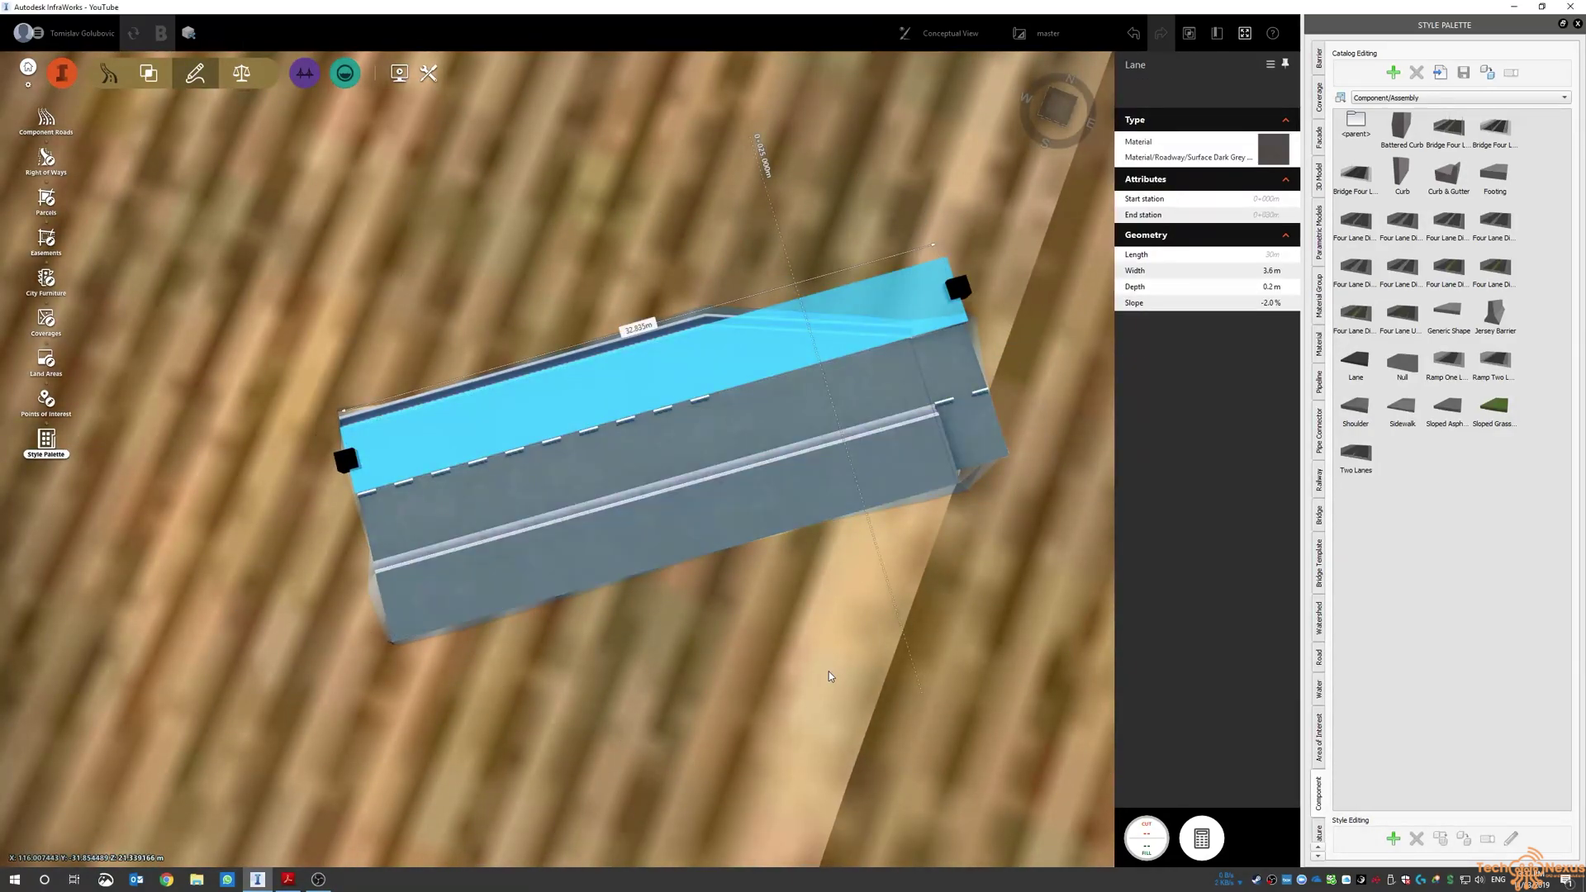
left_click(715, 691)
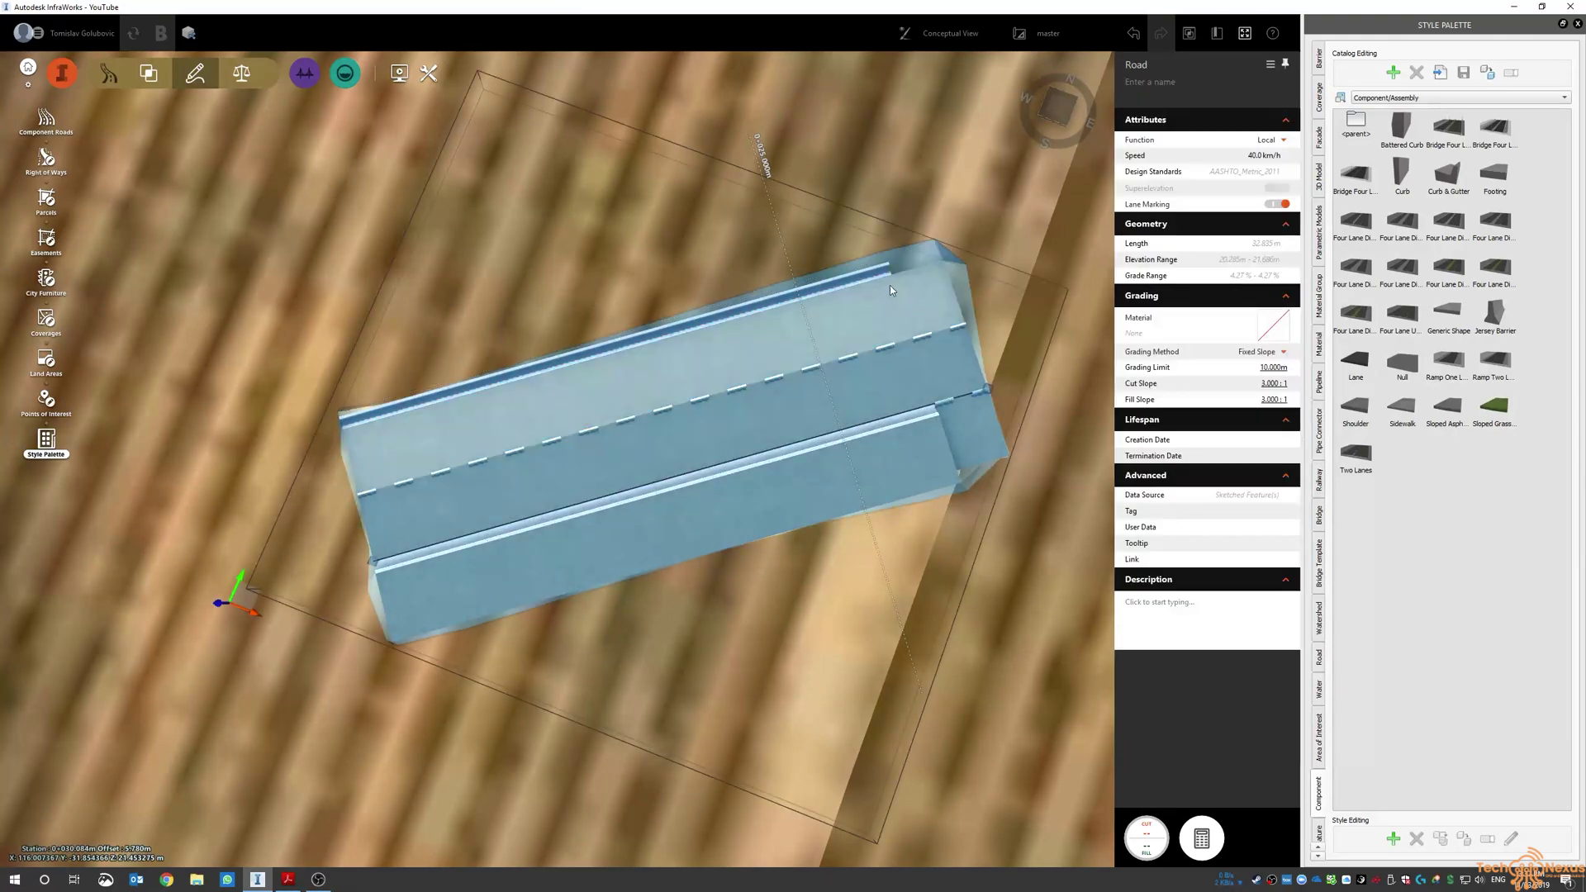
- Extend the outer and central Curb & Gutter components to the far end of the road
left_click(884, 273)
left_click_drag(888, 267, 943, 249)
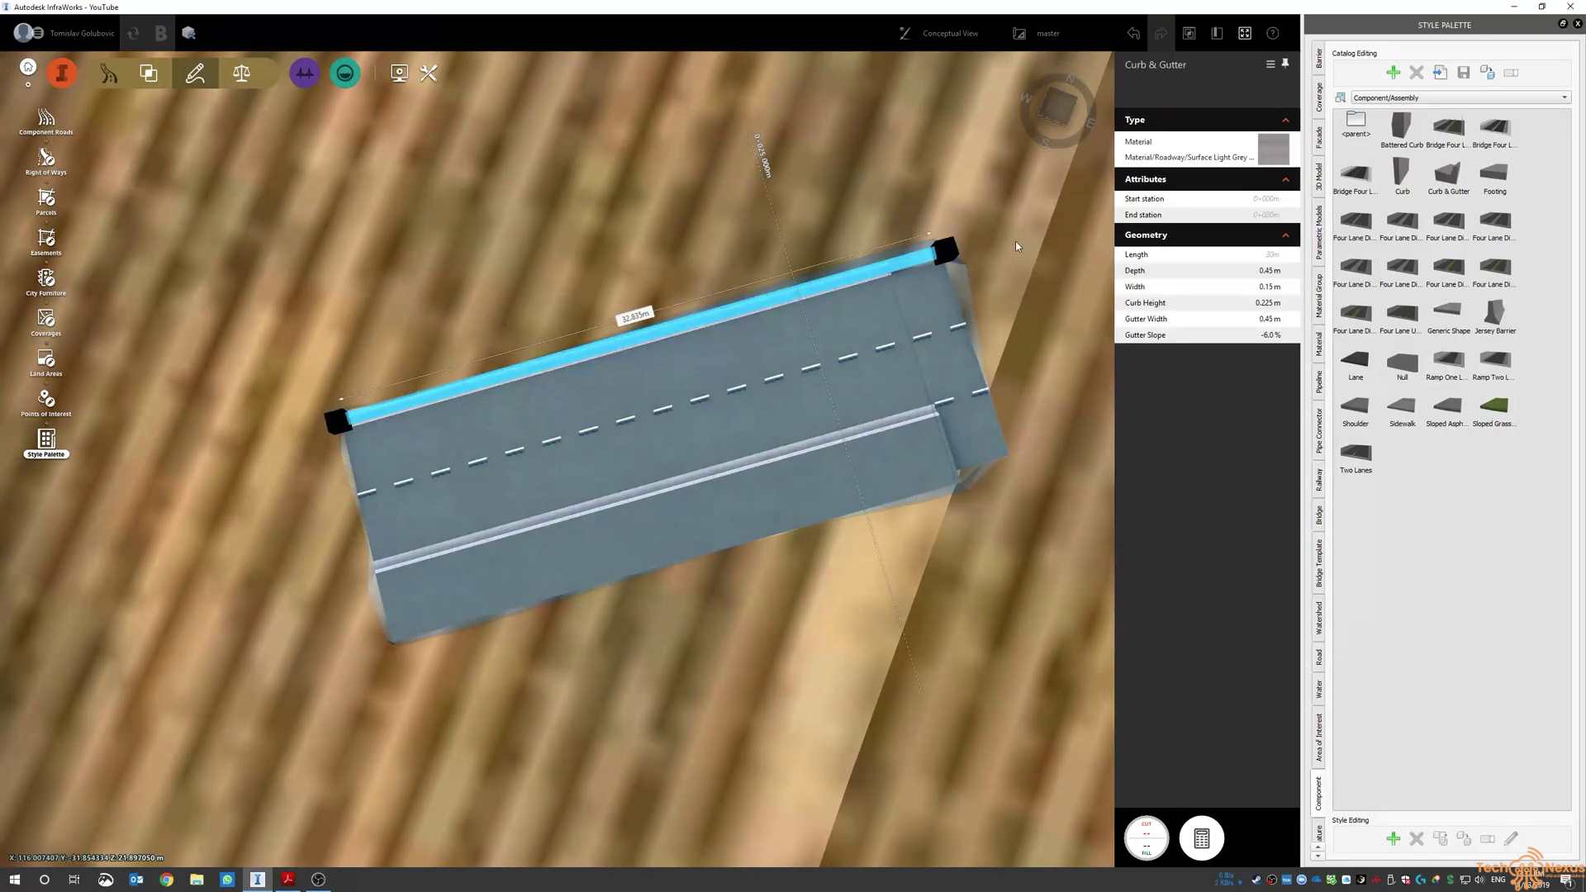
left_click(944, 417)
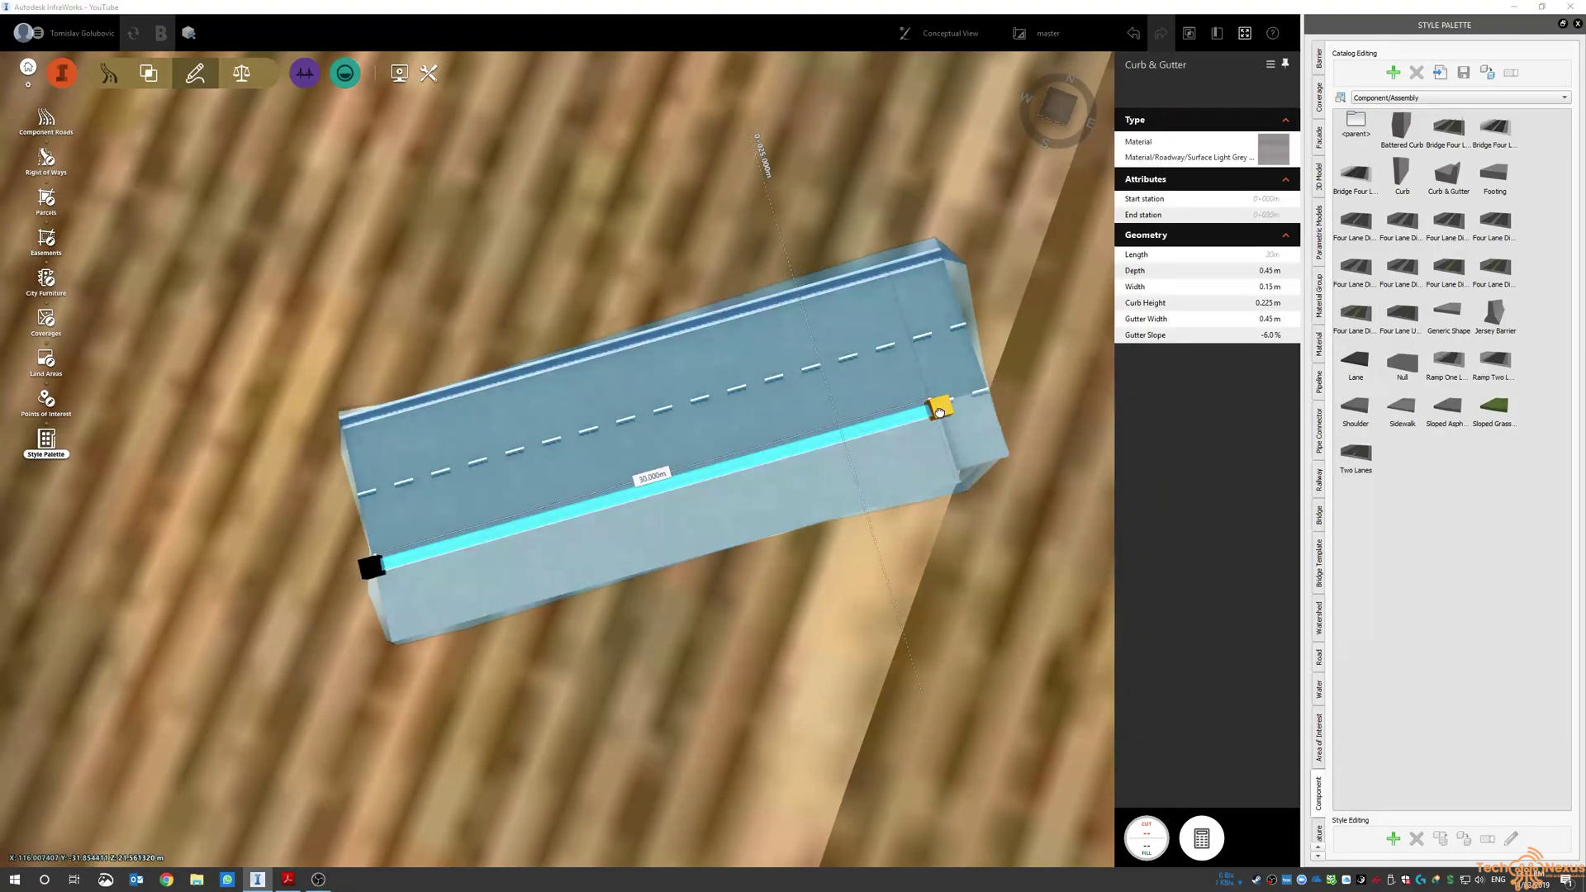
left_click_drag(943, 417, 997, 396)
left_click(787, 638)
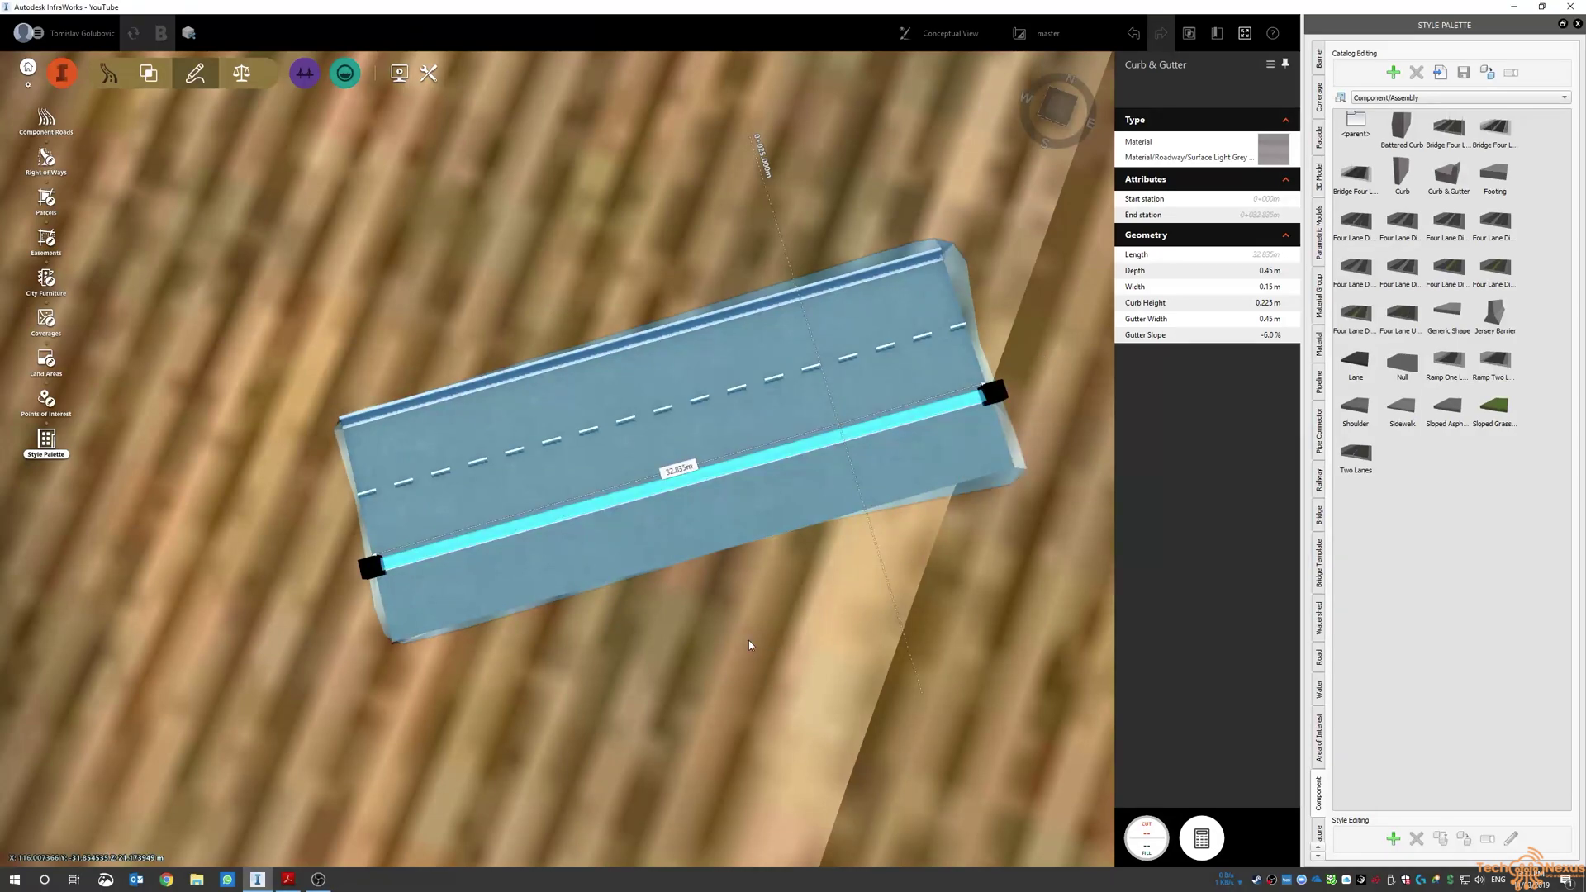
left_click(748, 641)
- Set the width of the lane next to the outer Curb & Gutter to 4 m
left_click_drag(764, 567, 537, 546)
middle_click_drag(538, 546, 527, 530)
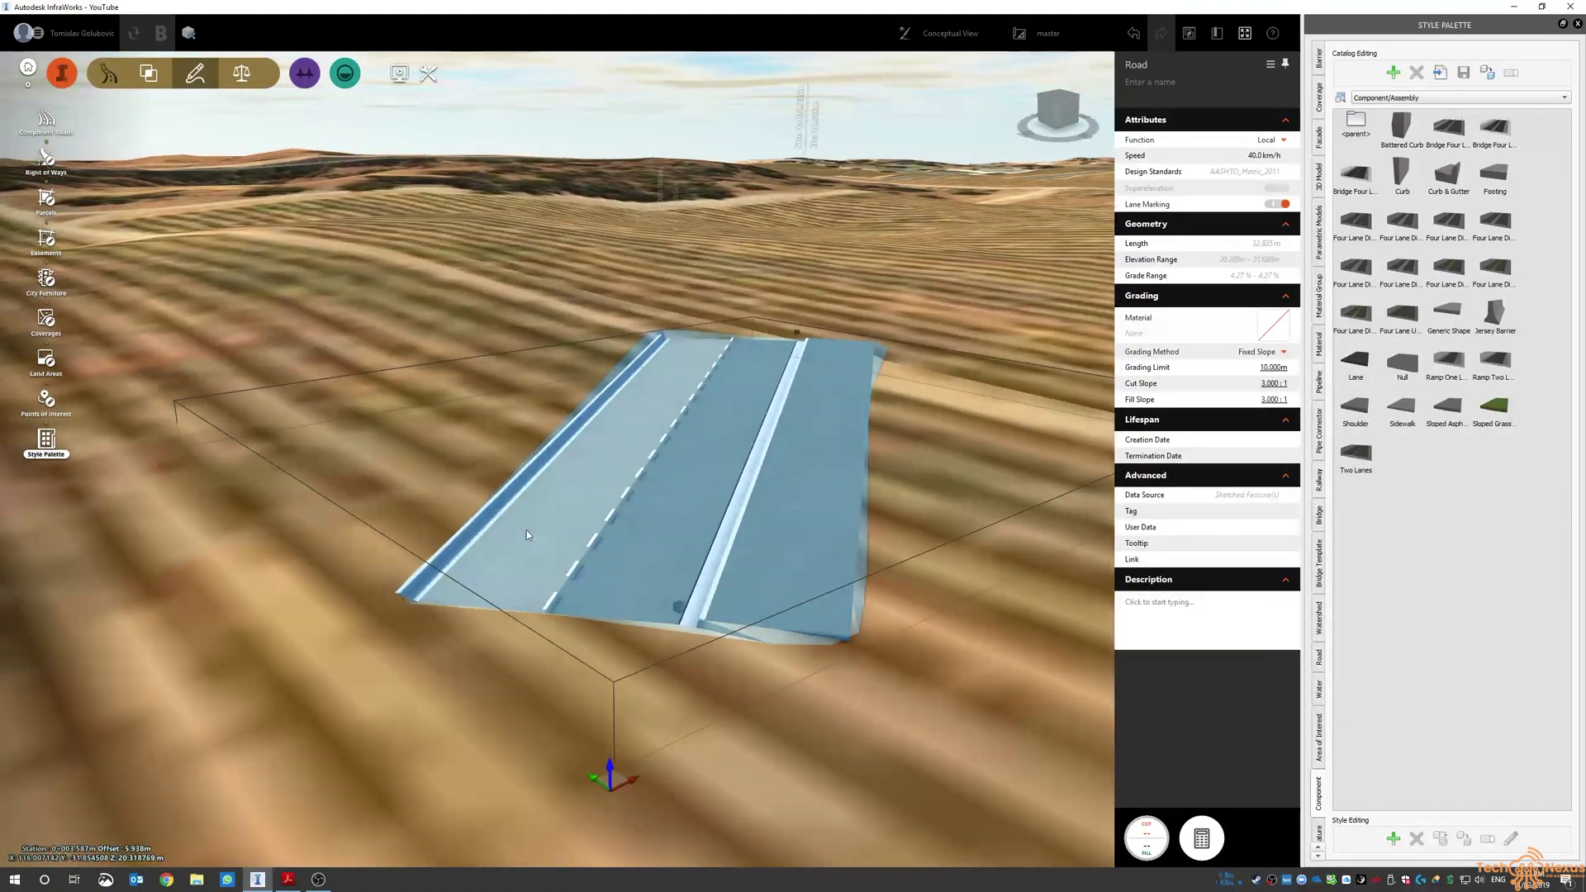
left_click(527, 530)
left_click(1252, 266)
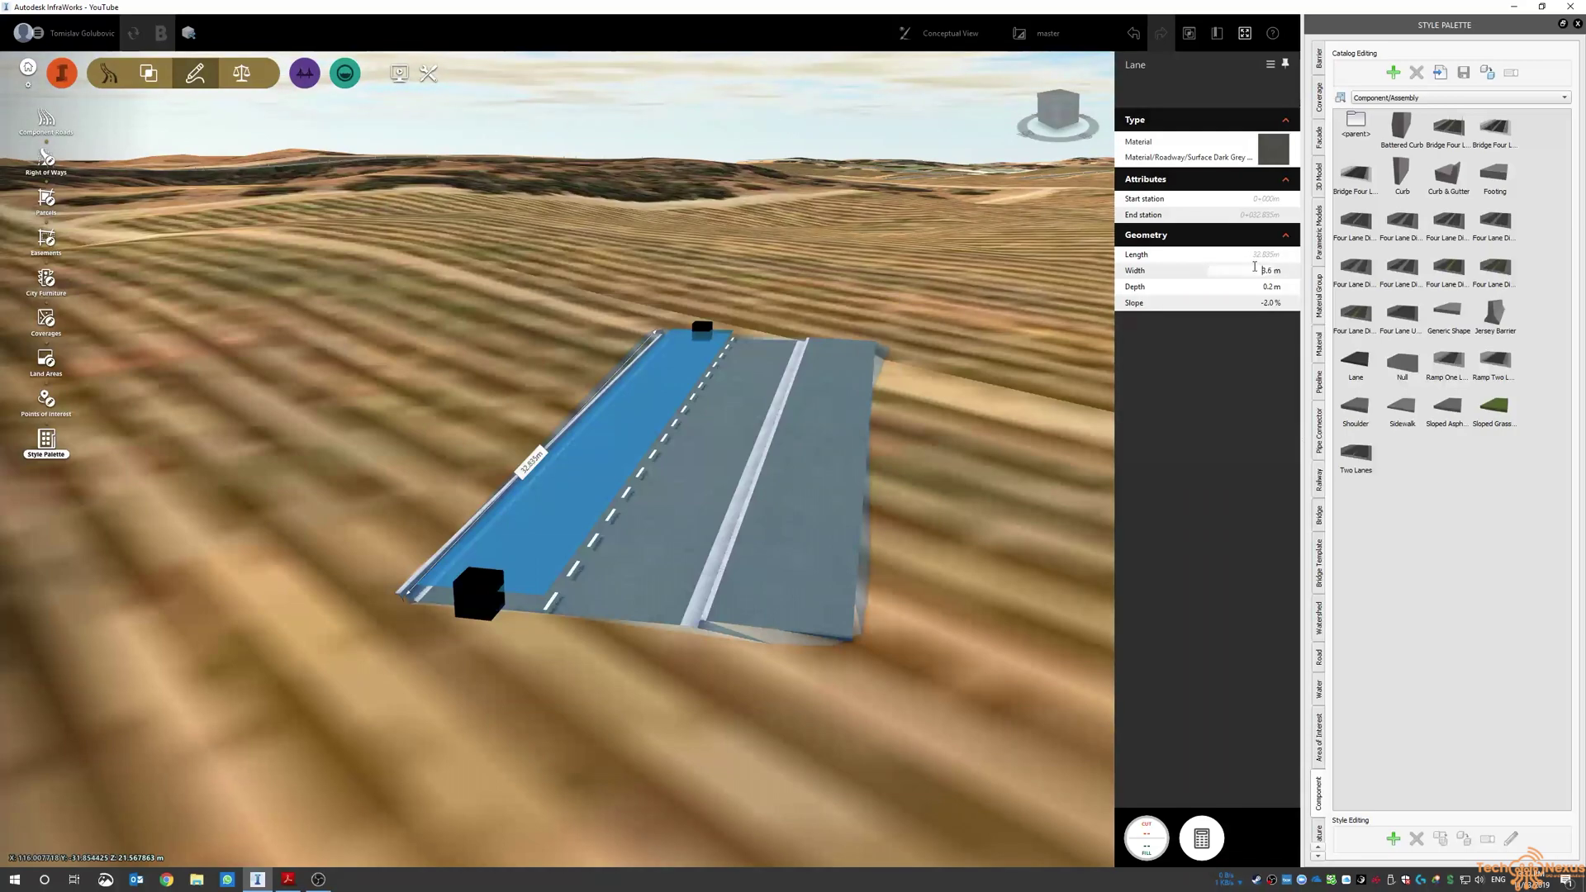
key("BackSpace")
key("BackSpace")
key("BackSpace")
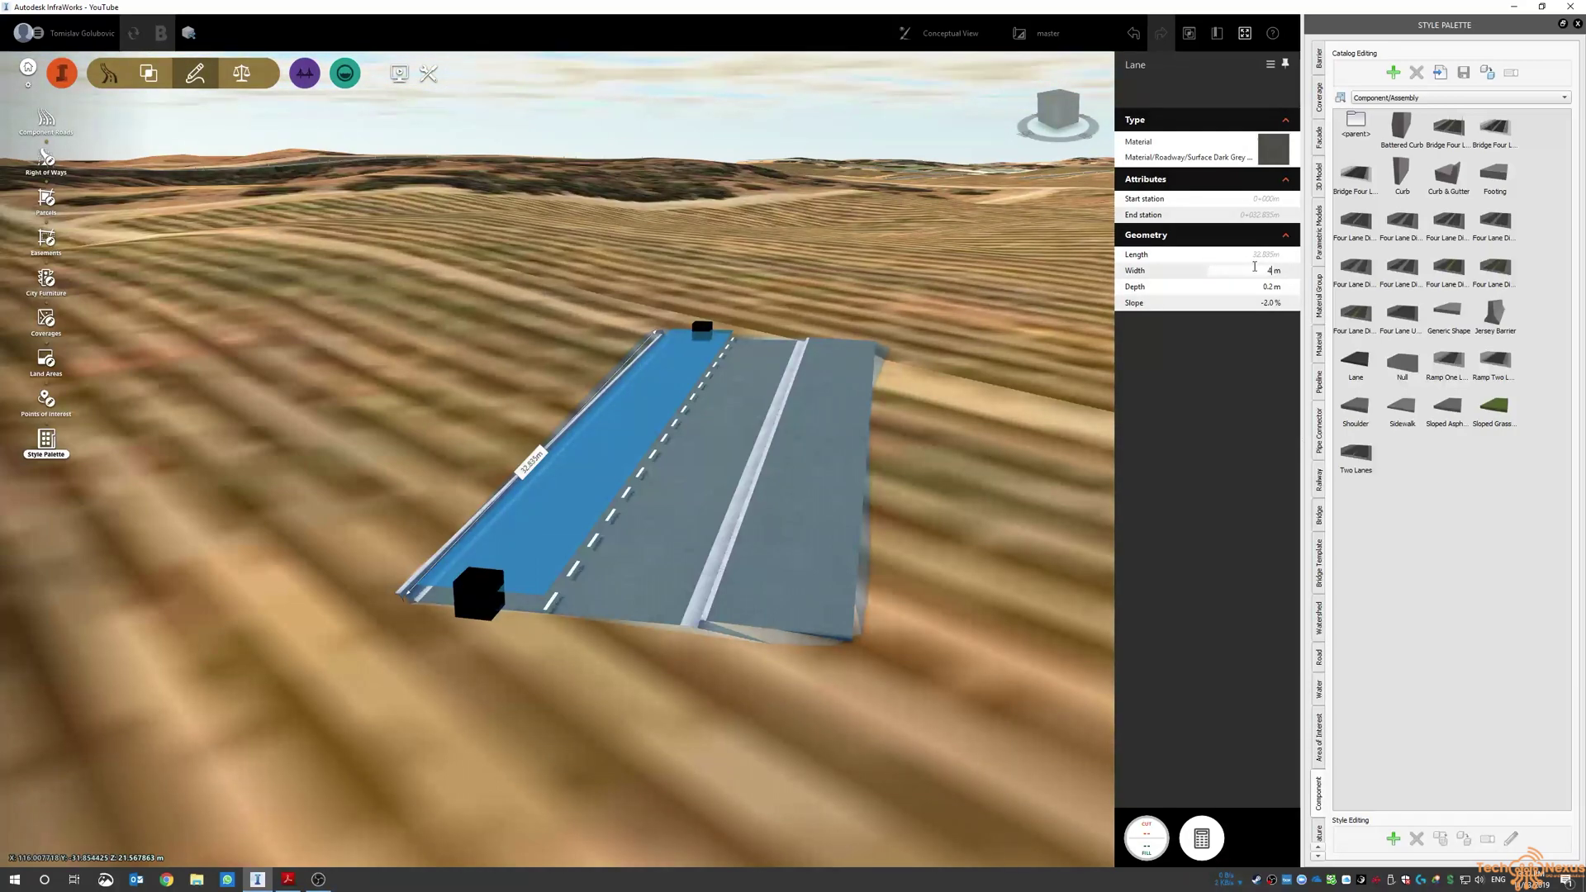
- Set the width of the lane next to the central Curb & Gutter to 4 m
left_click(701, 464)
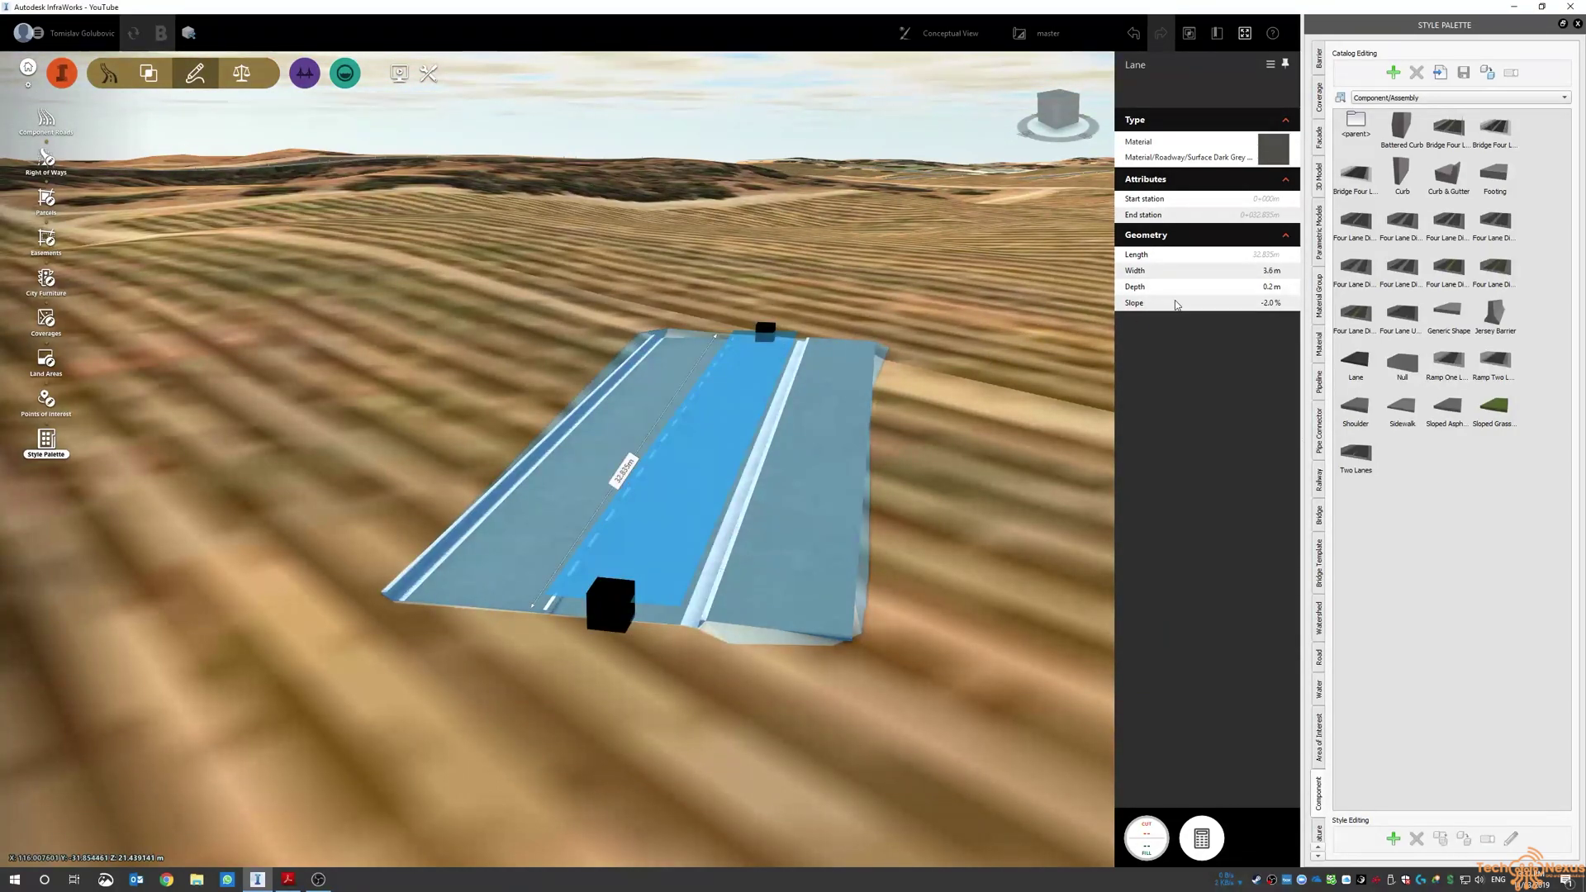
left_click(1259, 270)
type("4")
key("Return")
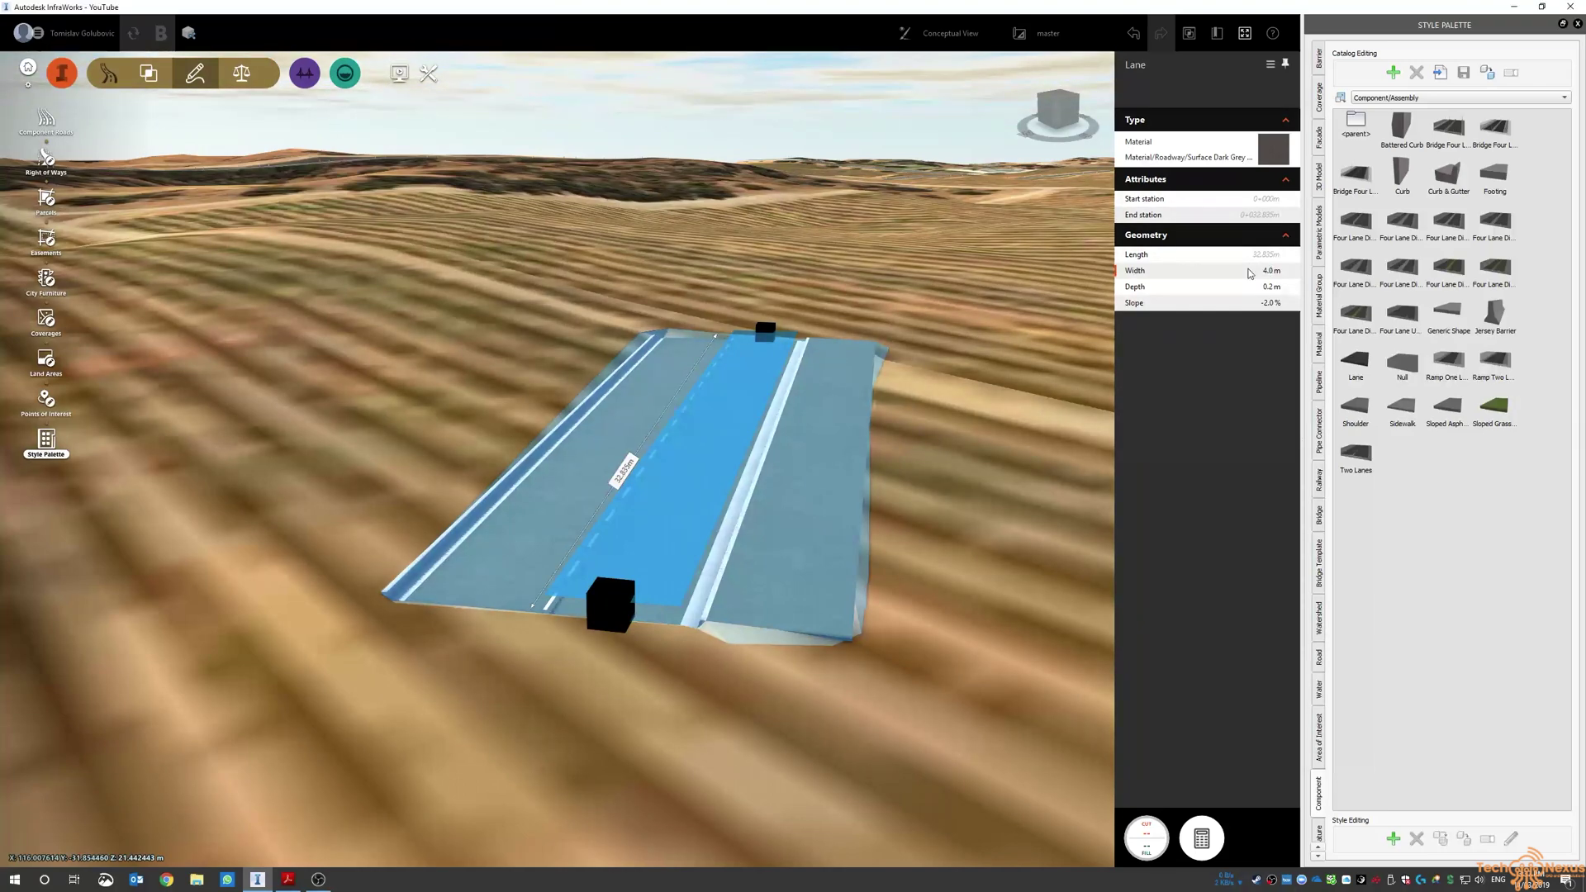
key("Escape")
key("Escape")
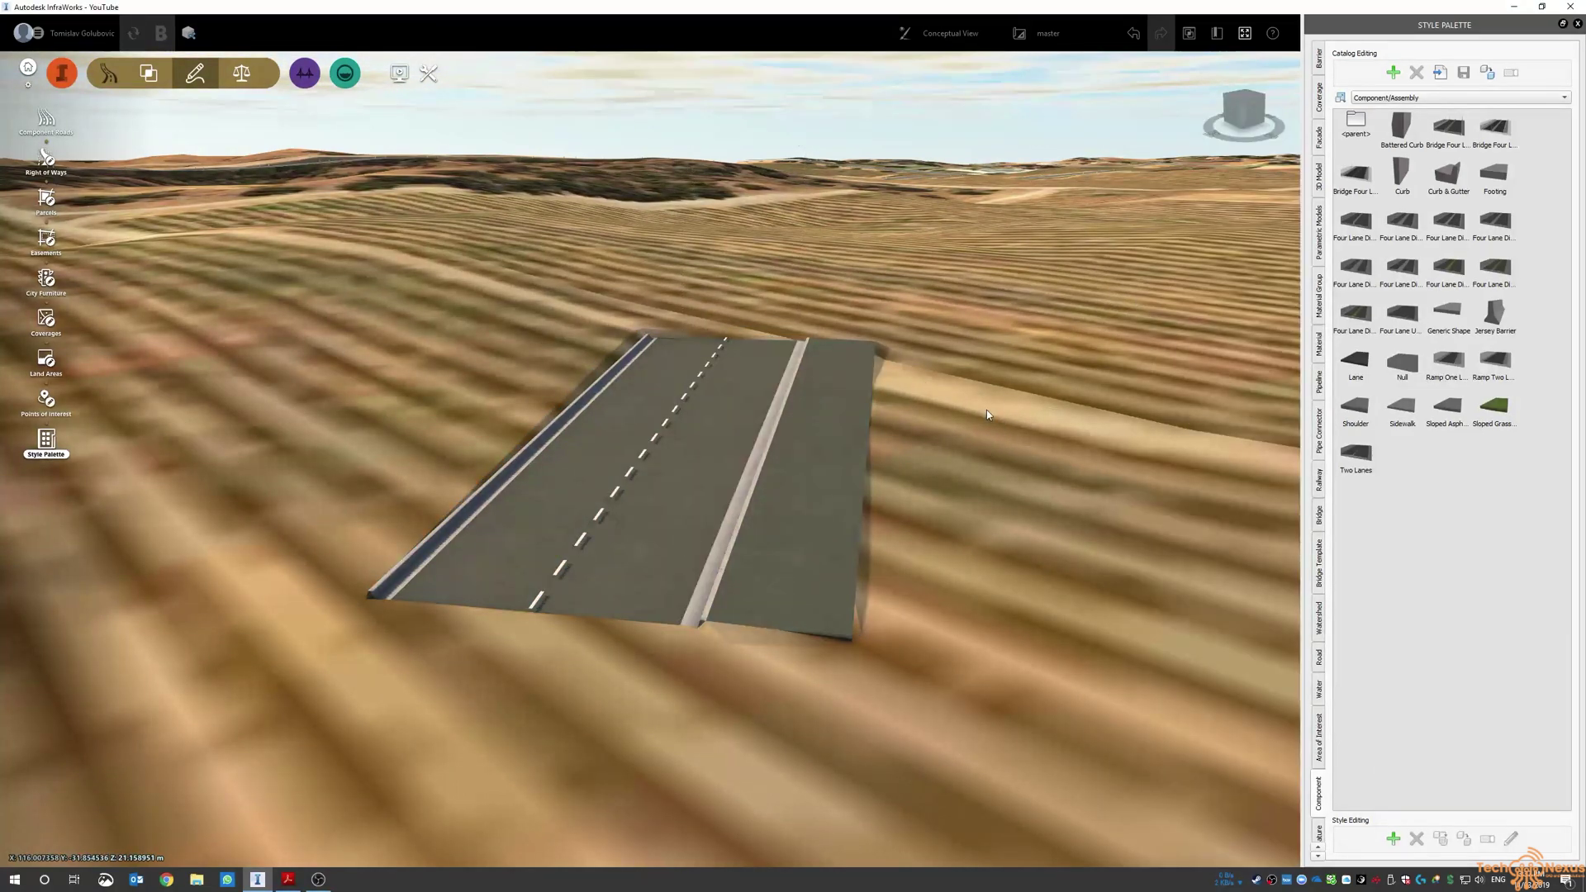
- Check the urban arterial road sections in the VicRoads PDF in Adobe Acrobat Reader and return to InfraWorks
left_click_drag(986, 410, 872, 476)
scroll(908, 591, "down", 2)
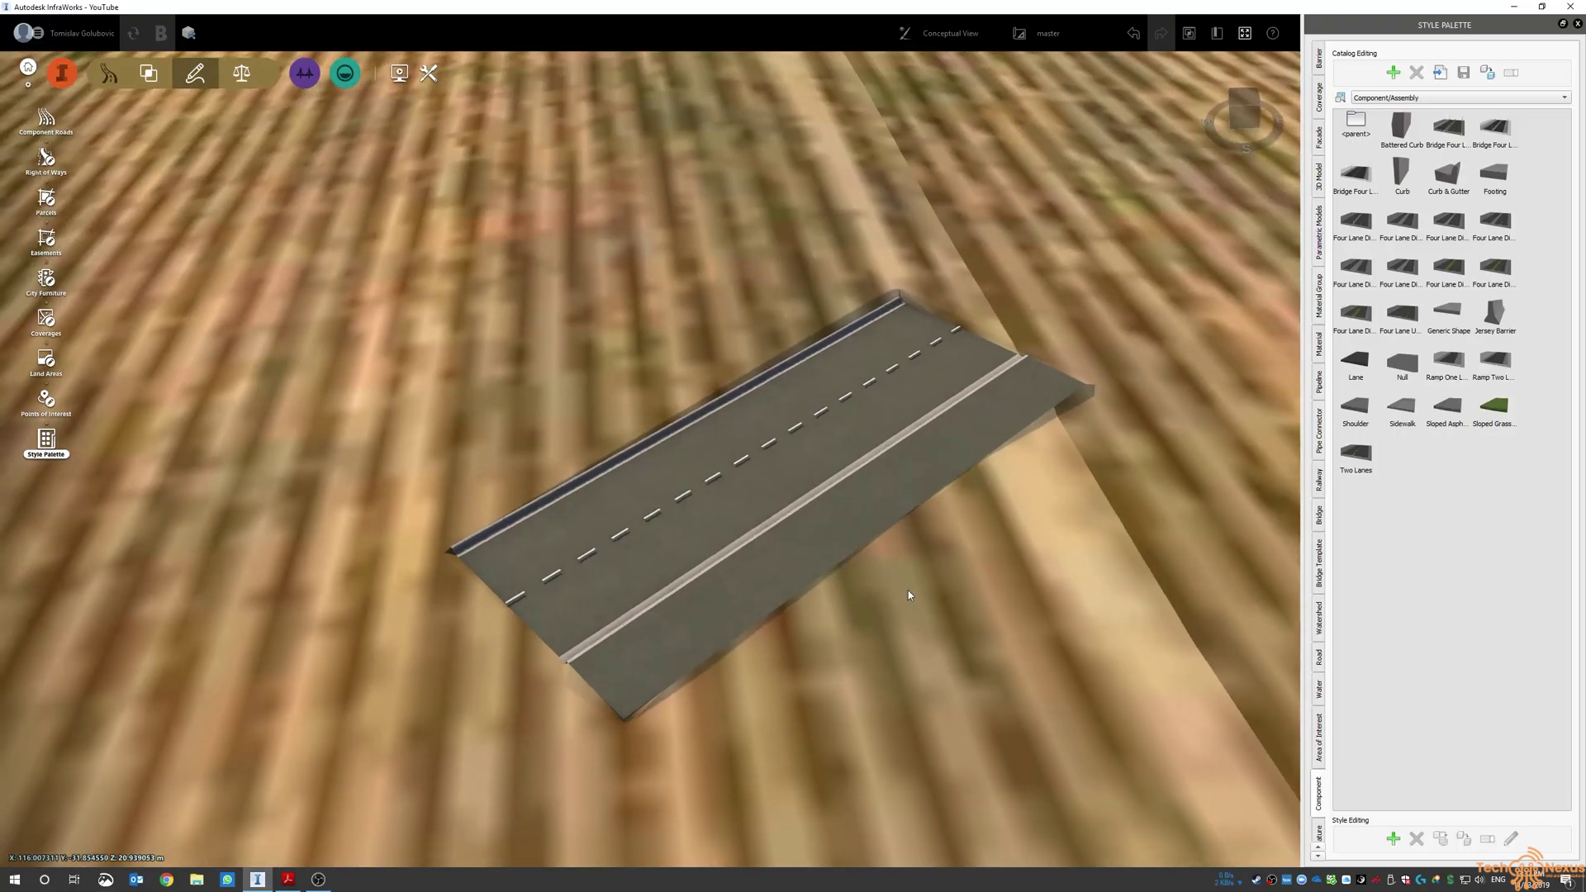
left_click(288, 879)
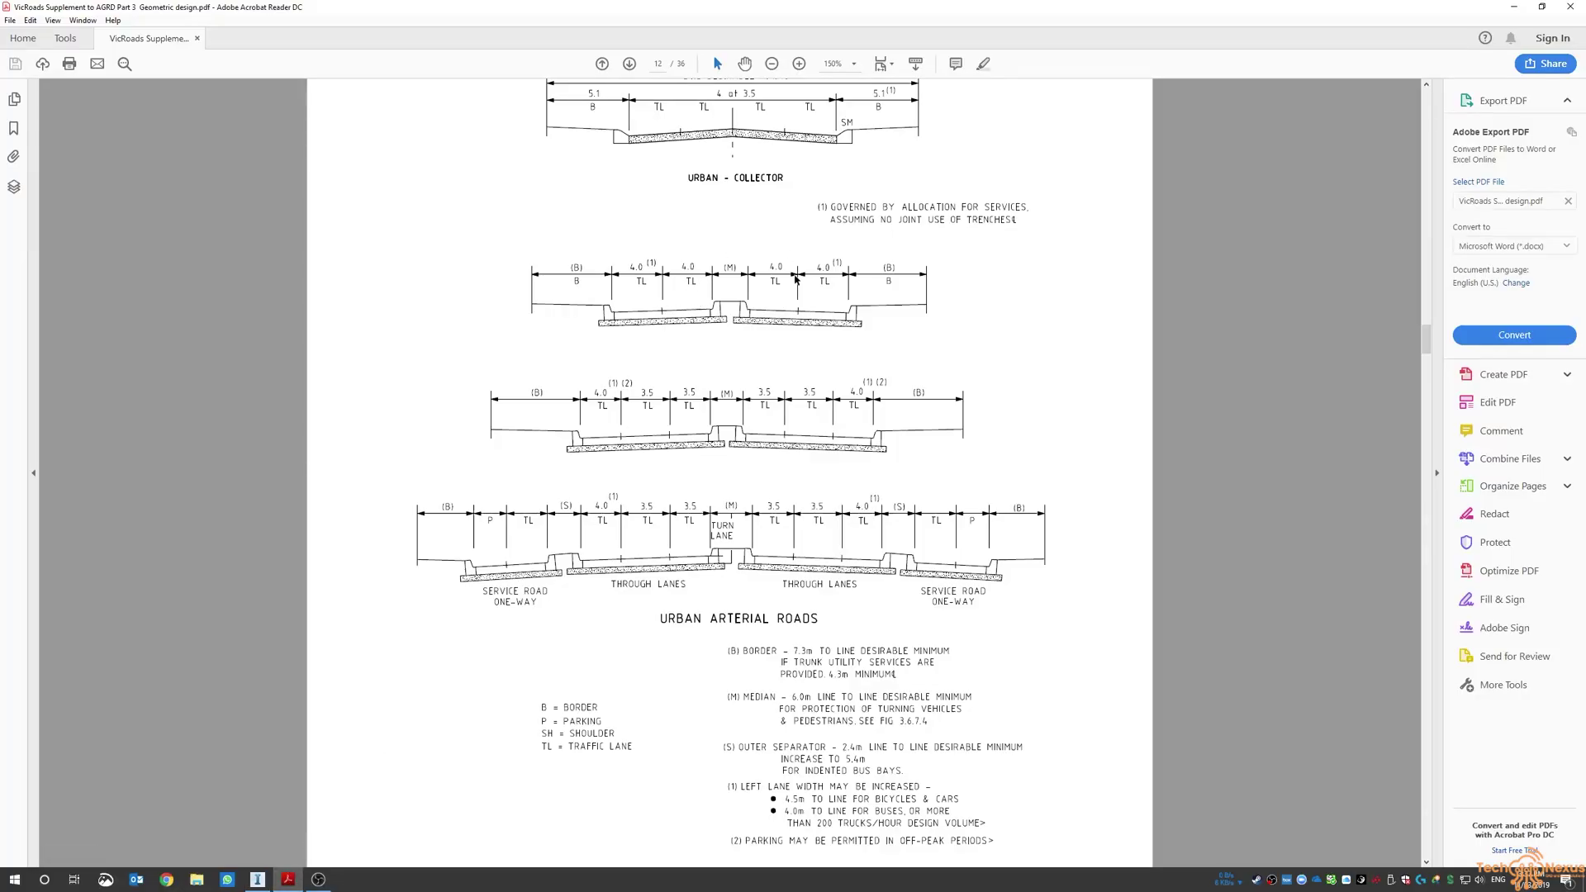
left_click(257, 878)
- Insert a Sloped Grass Median between the central Curb & Gutter and the single opposite lane, starting at station 0+000
left_click(869, 484)
right_click(842, 543)
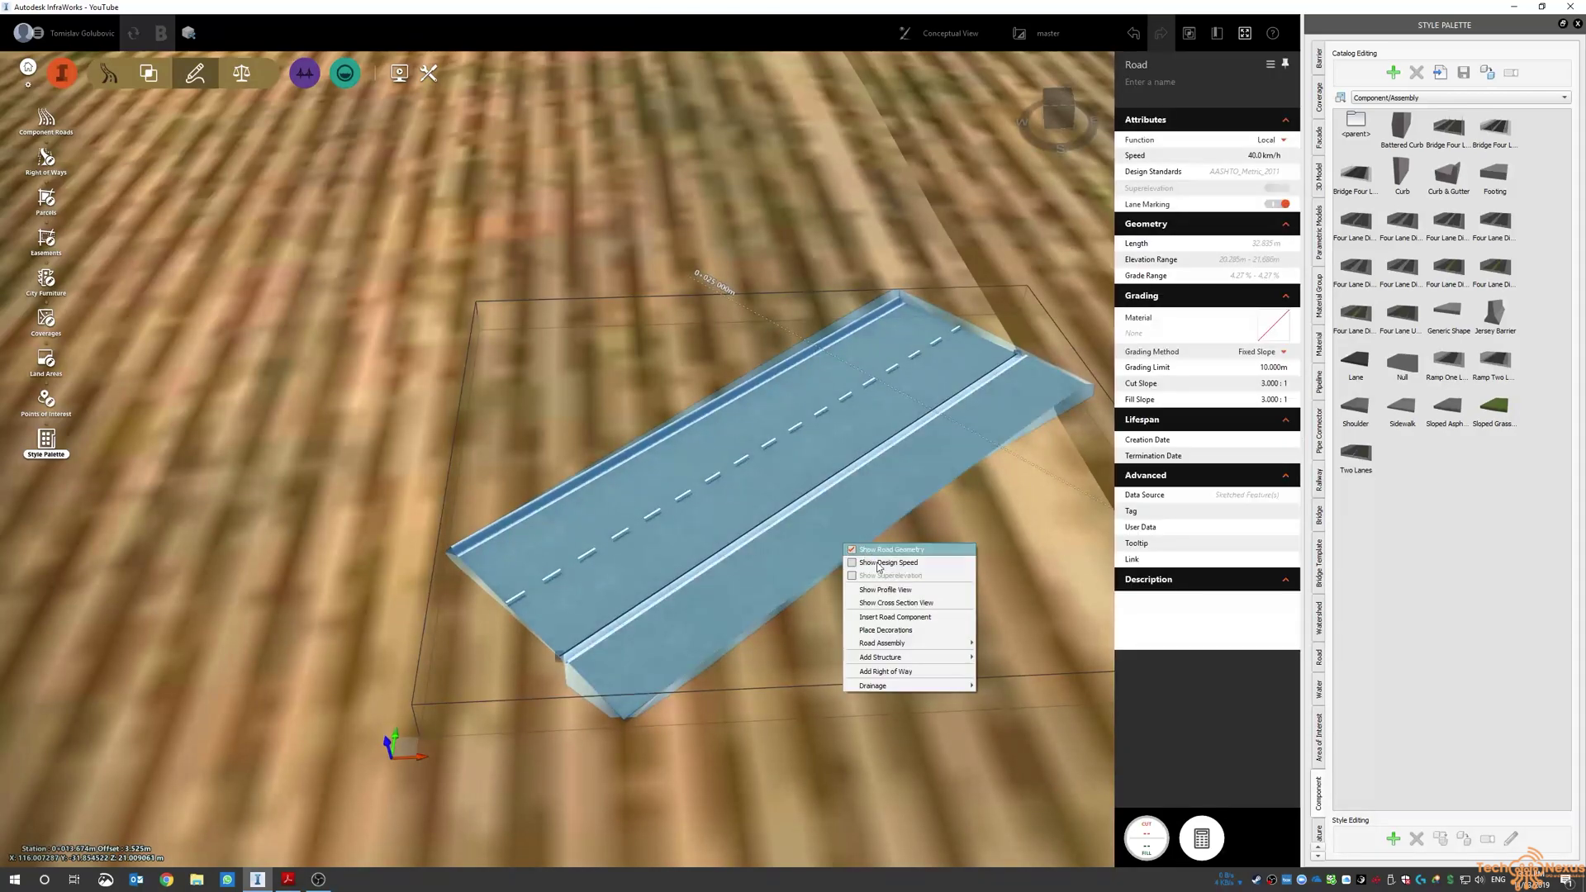
left_click(894, 617)
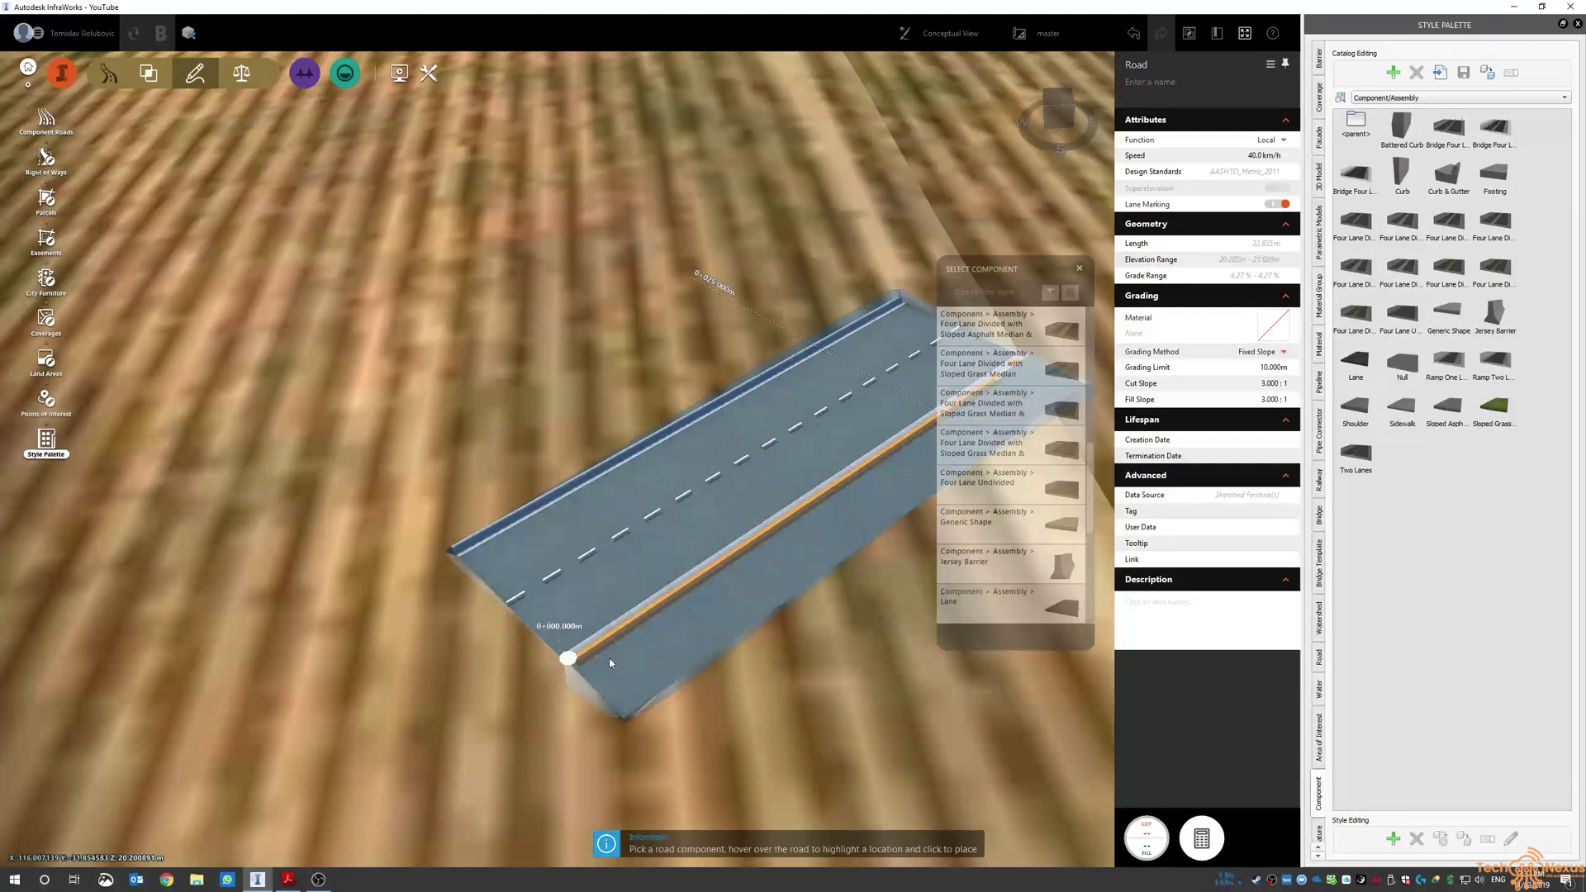
scroll(1024, 529, "down", 5)
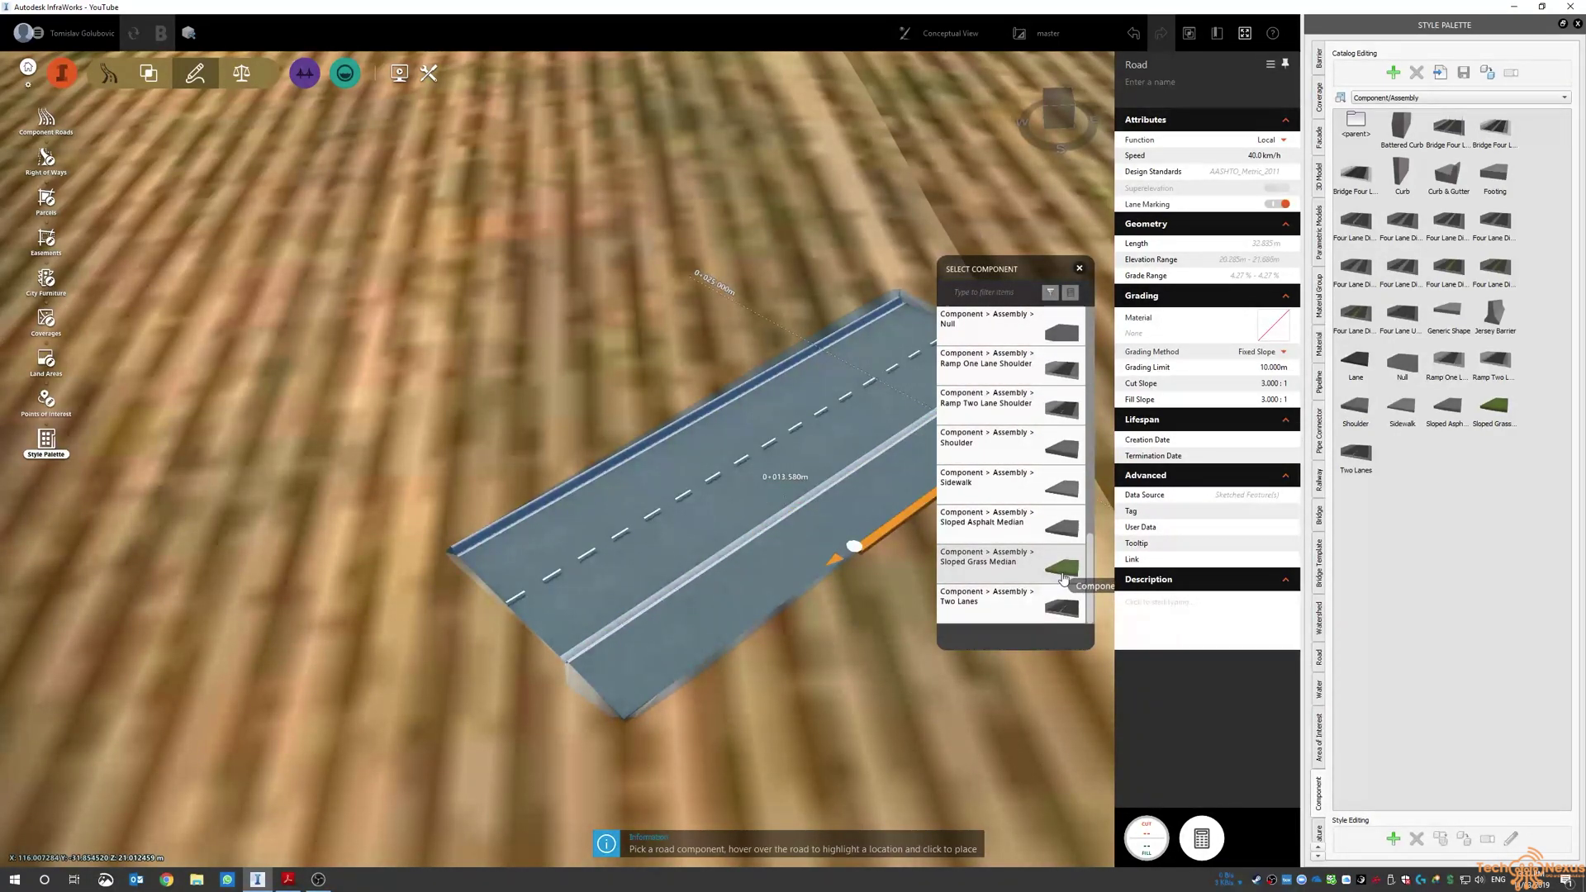
left_click(931, 572)
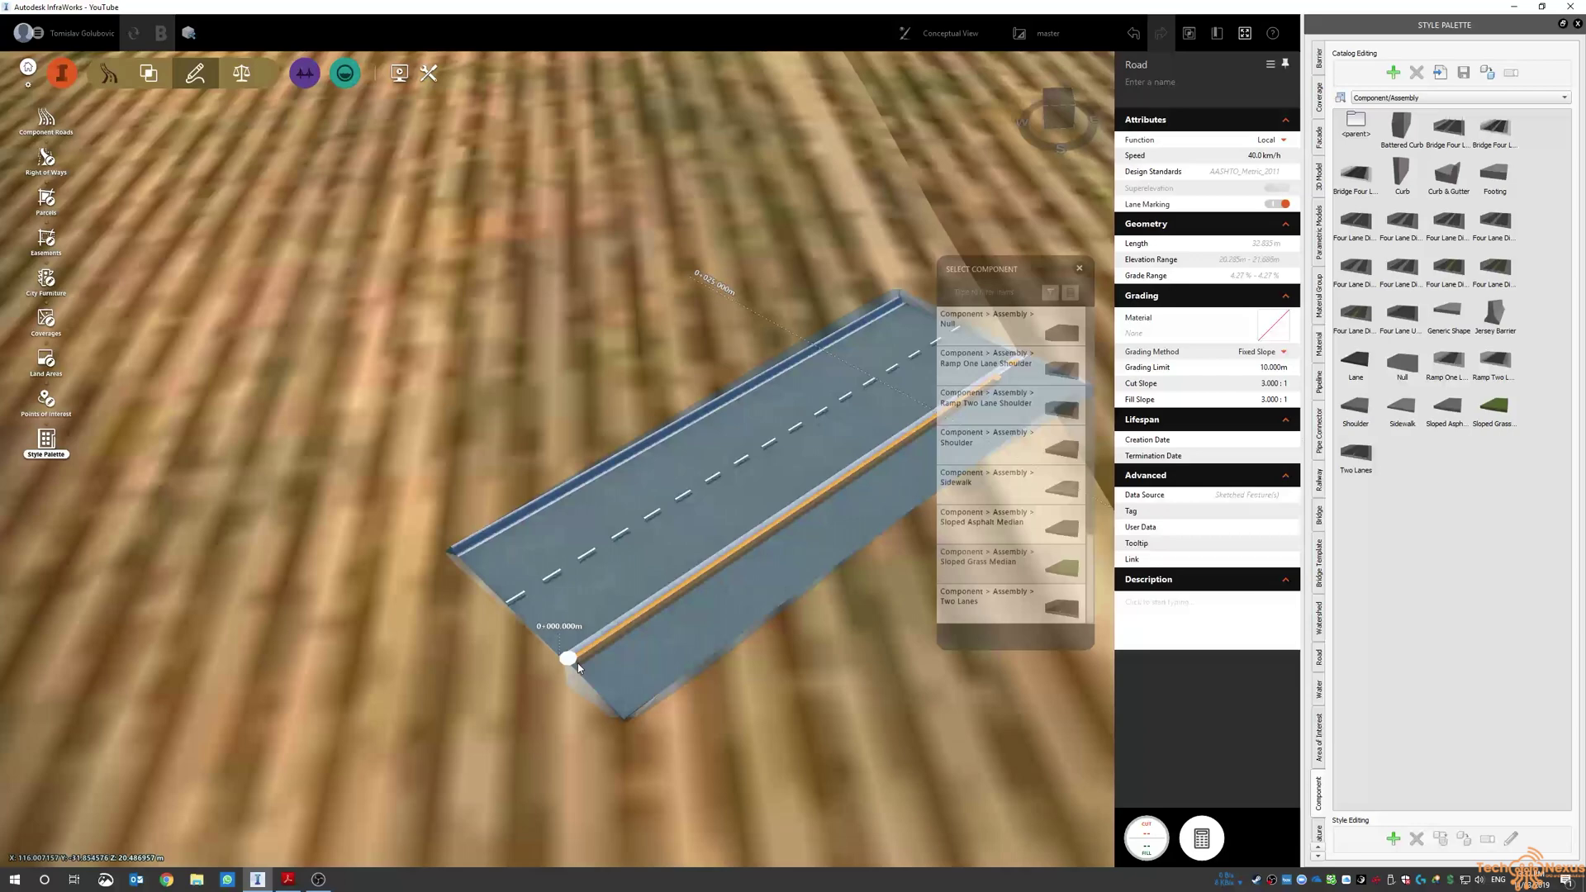
key("Escape")
- Extend the grass median to the far end of the road, removing its tapered end
left_click_drag(955, 609, 800, 730)
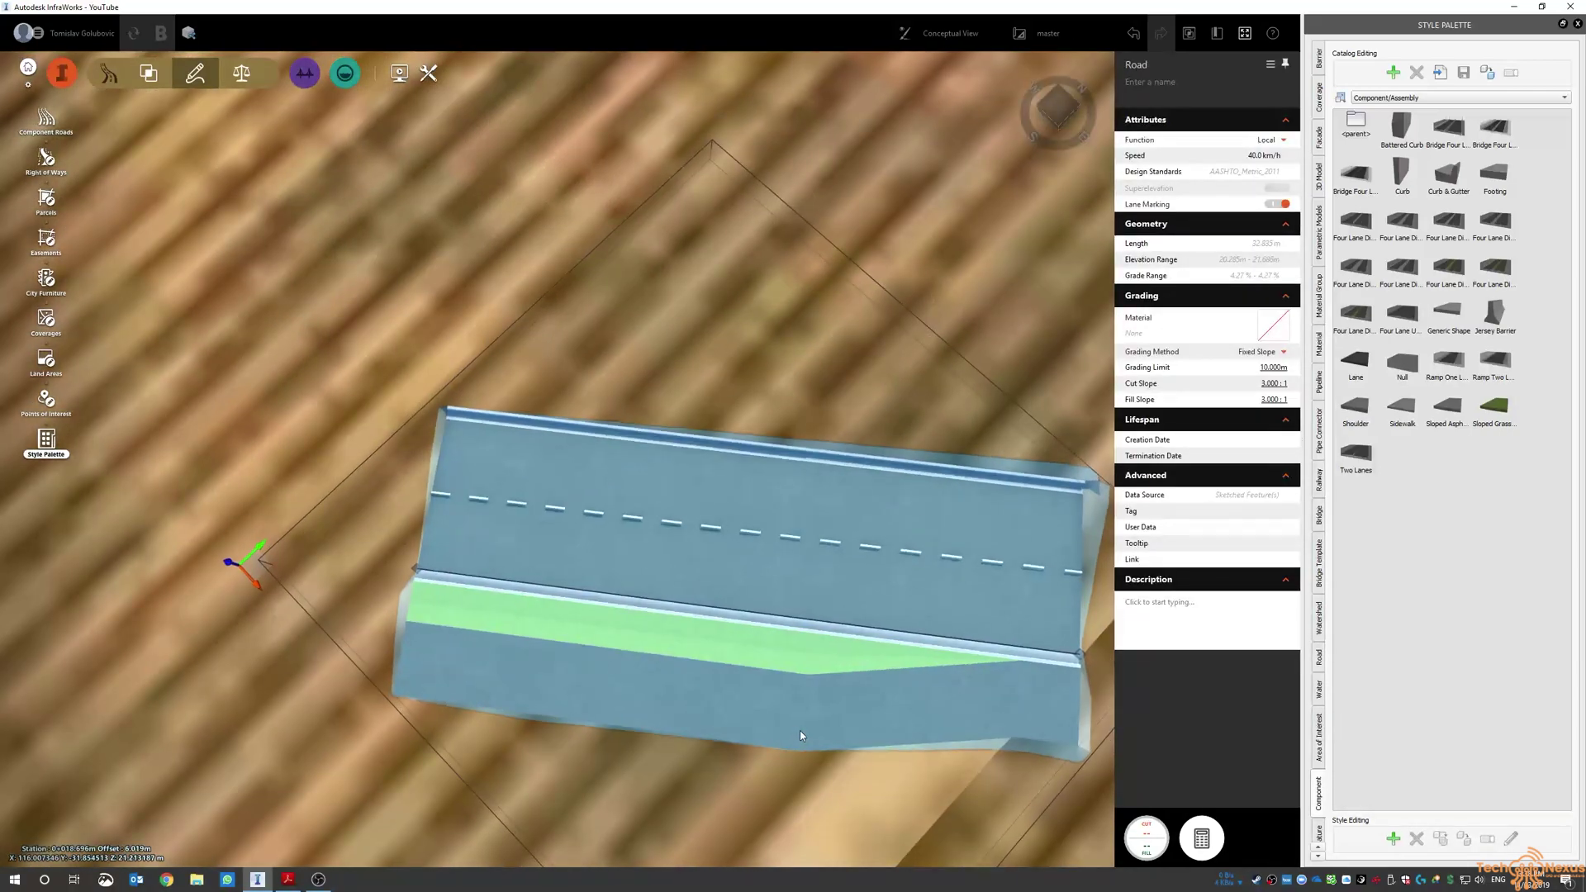
middle_click_drag(660, 340, 779, 685)
left_click(810, 559)
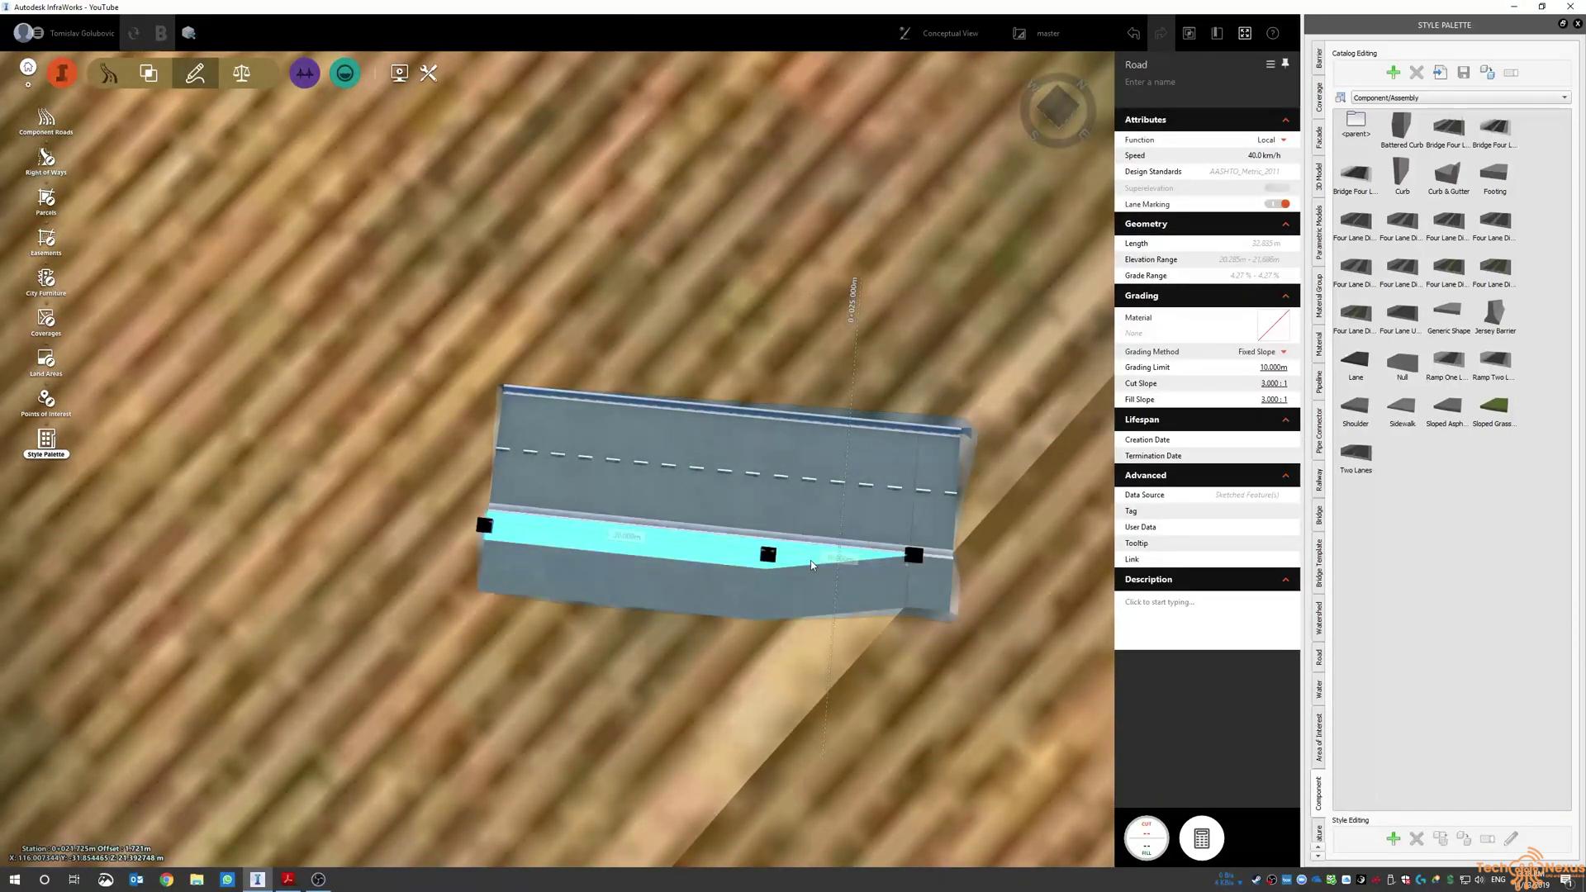
left_click_drag(907, 552, 953, 559)
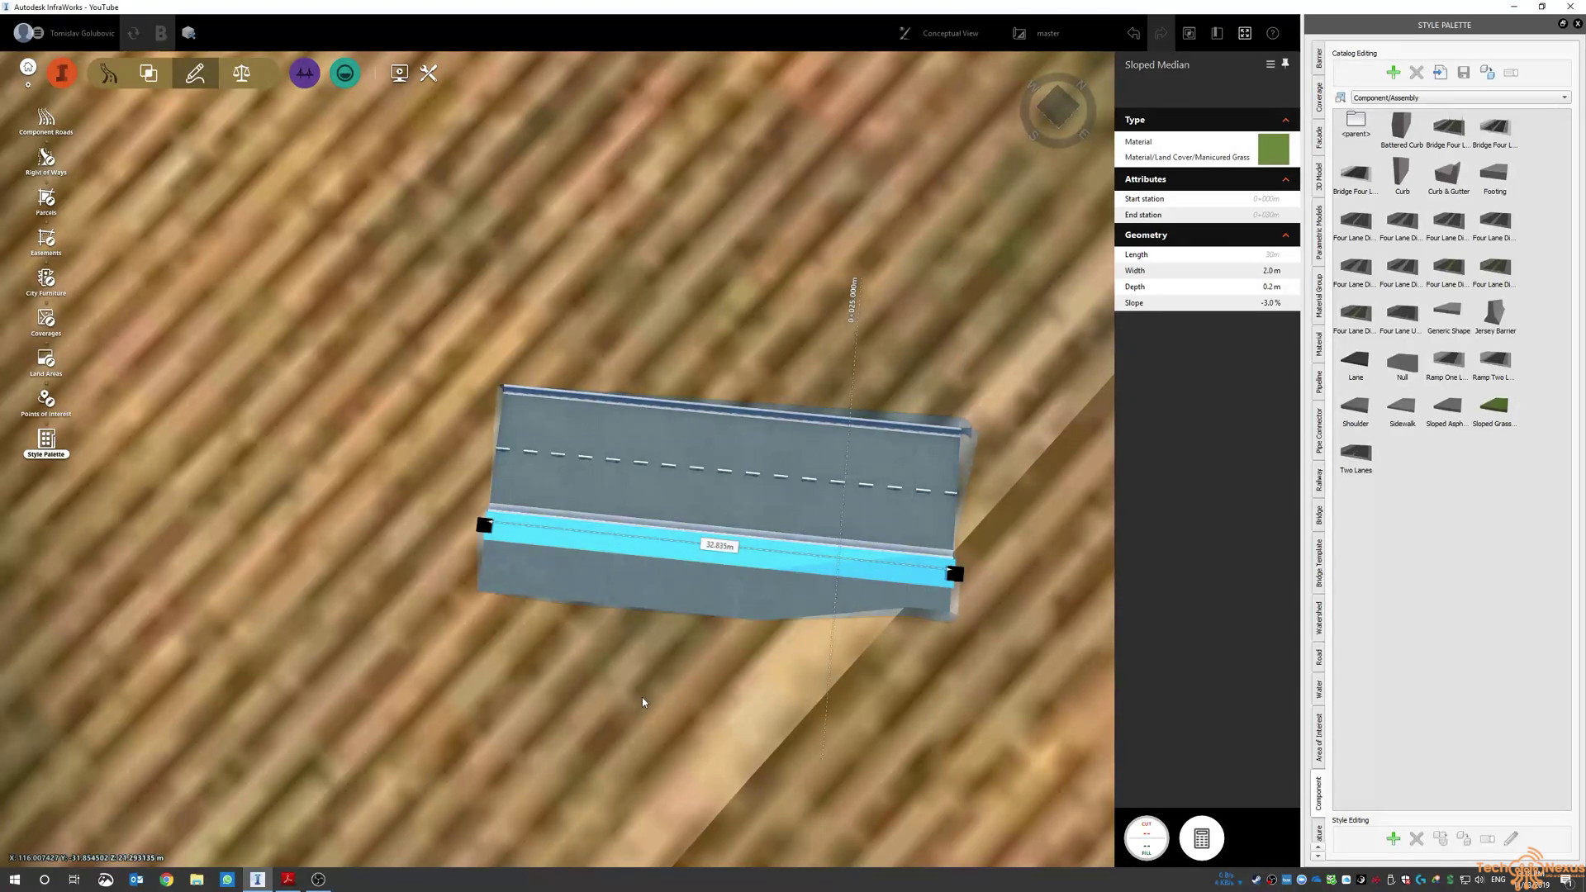
key("Escape")
- Set the width of the grass median to 6 m
left_click_drag(602, 715, 813, 575)
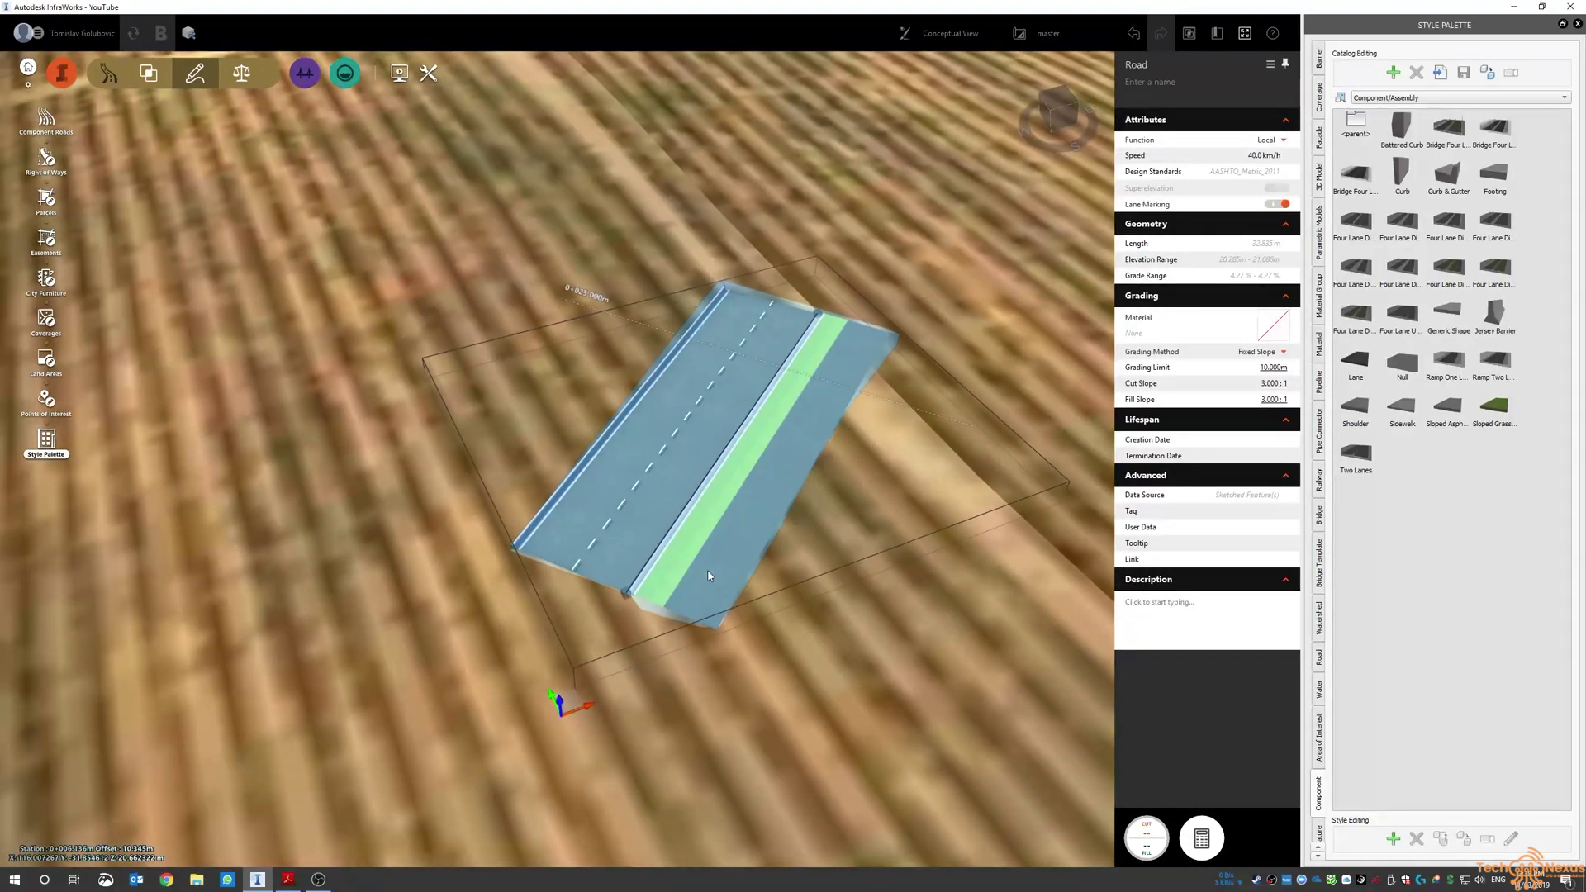
left_click(667, 578)
scroll(664, 663, "up", 2)
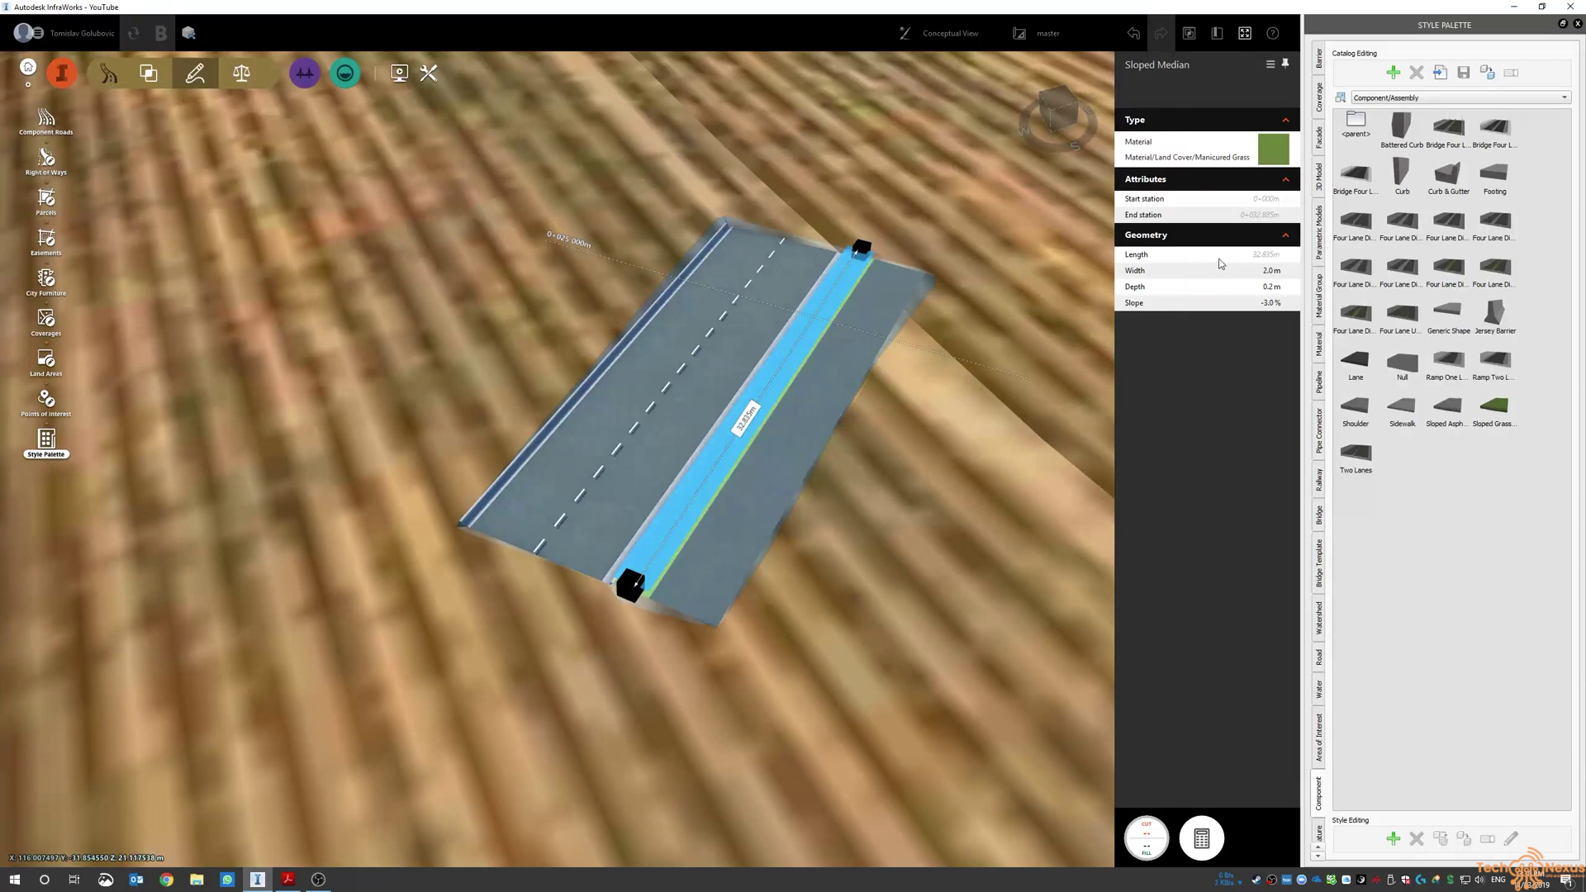
left_click(690, 500)
left_click(690, 502)
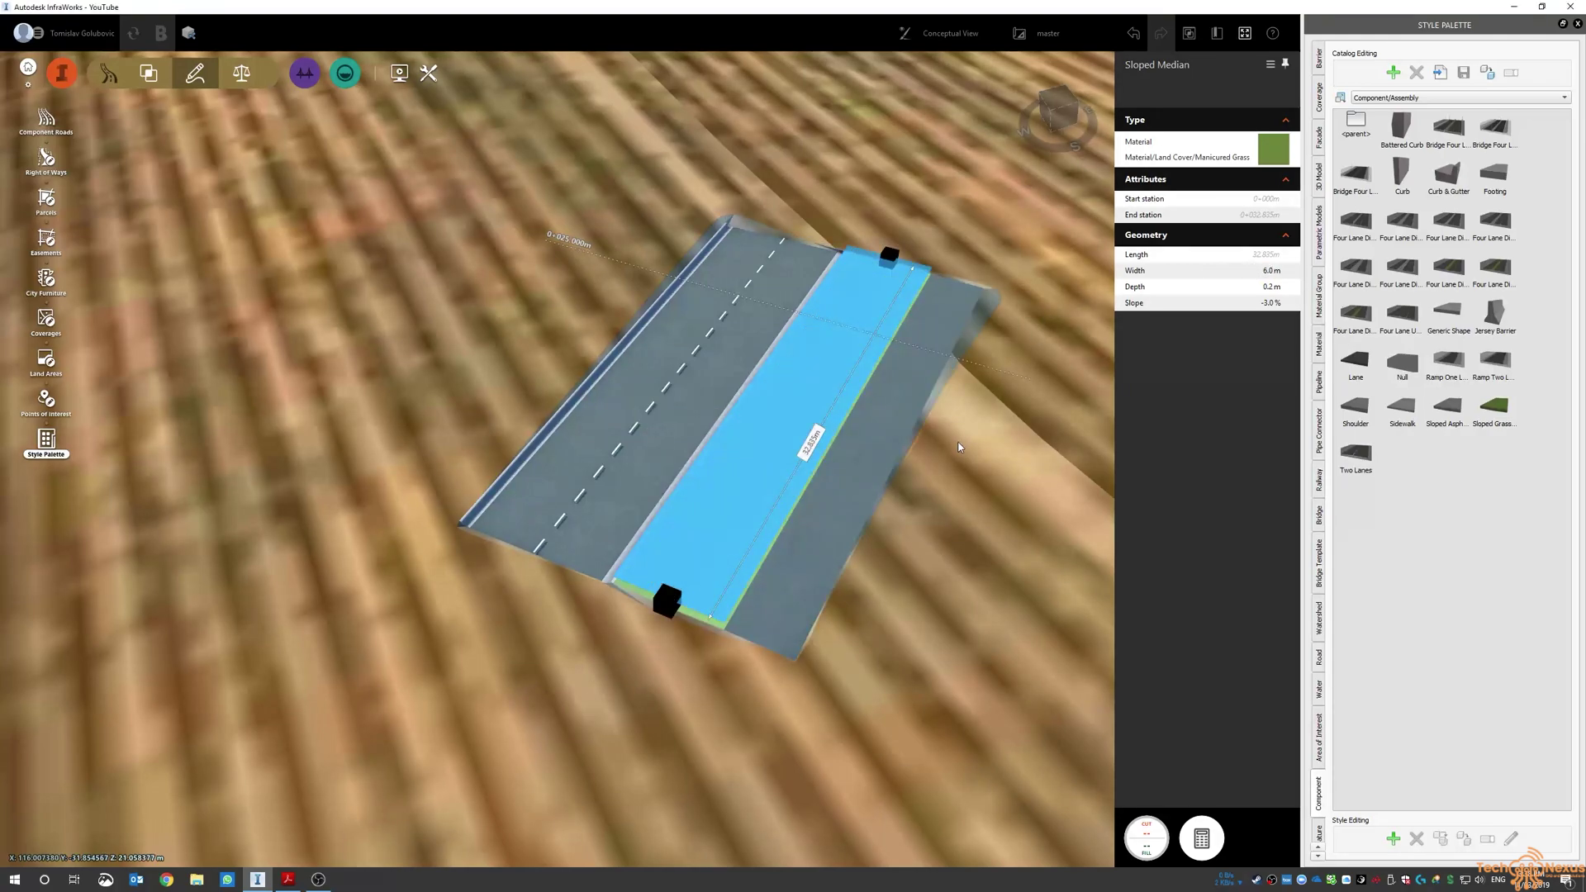
left_click(958, 561)
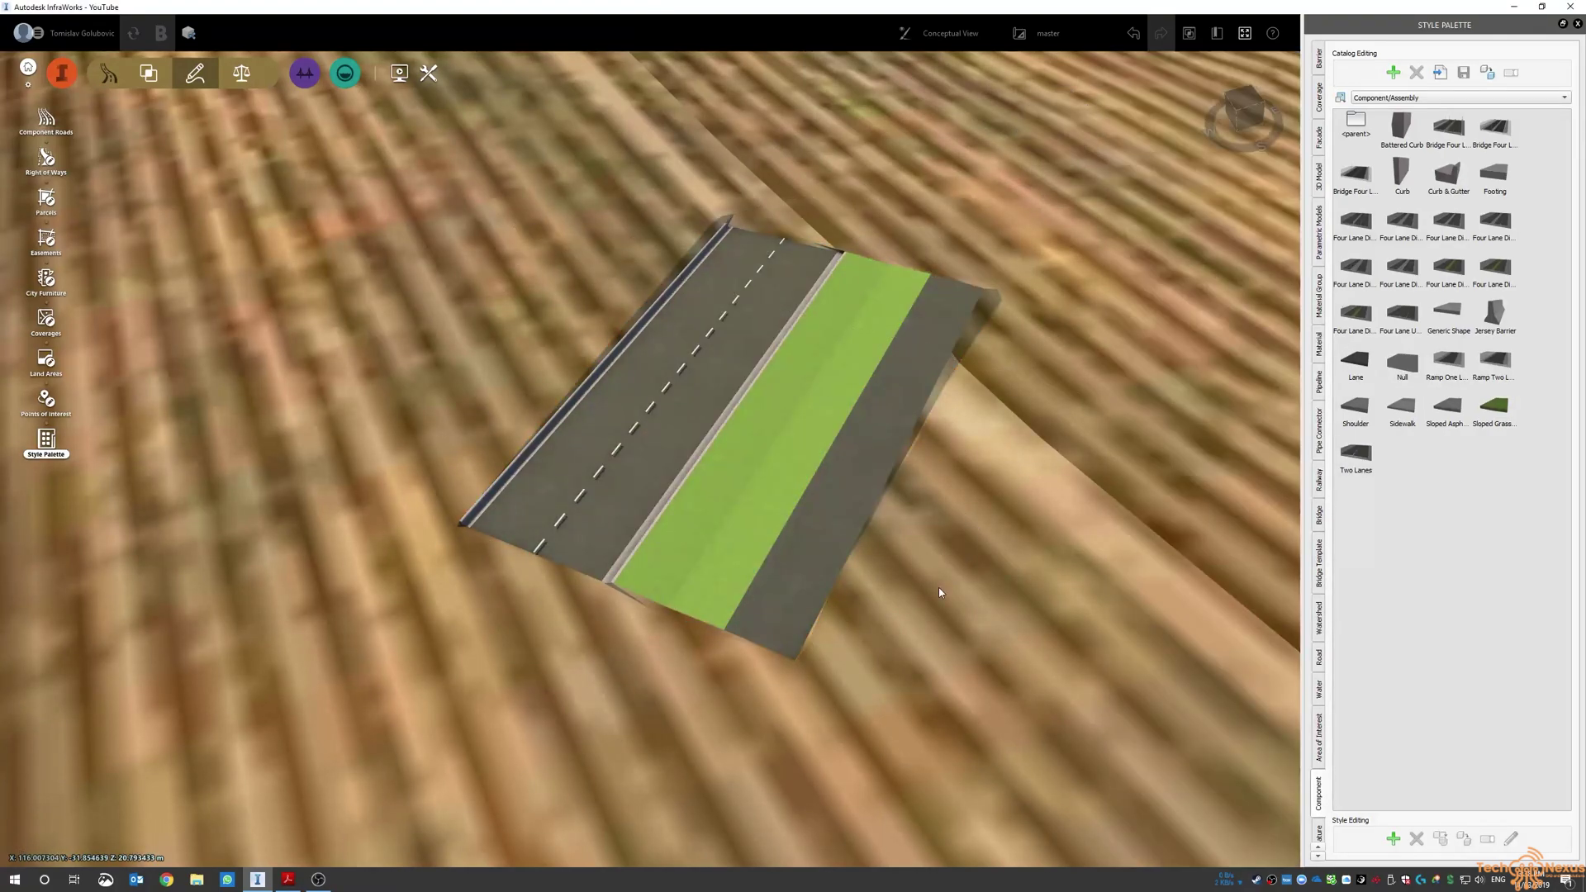
- Insert a Curb & Gutter between the grass median and the single opposite lane, starting at station 0+000
left_click_drag(938, 590, 1008, 460)
scroll(747, 446, "up", 3)
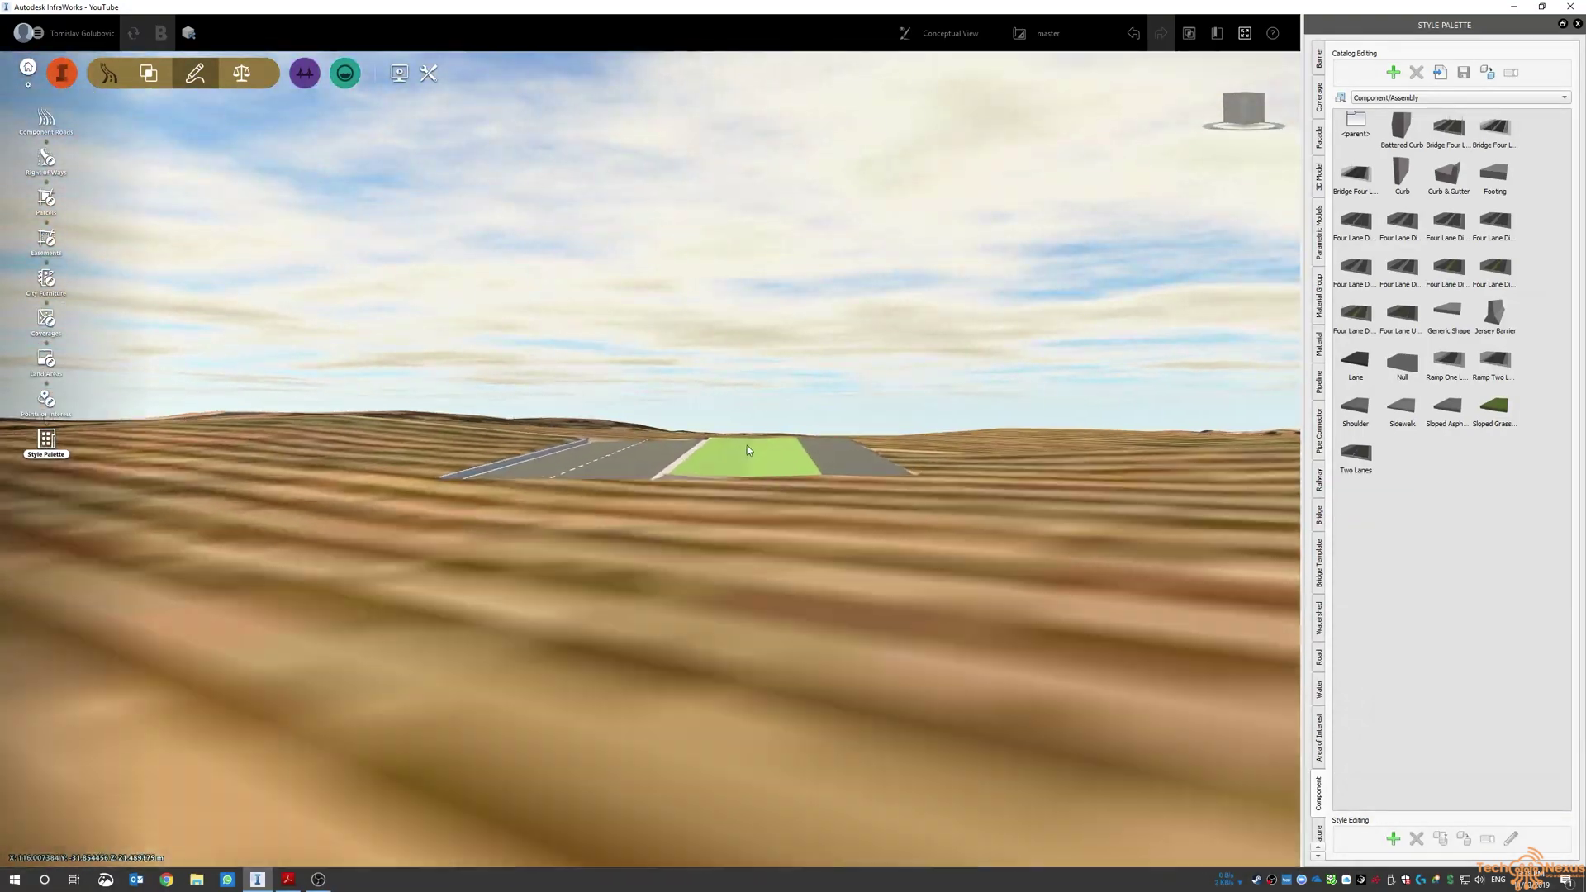
left_click_drag(746, 446, 994, 623)
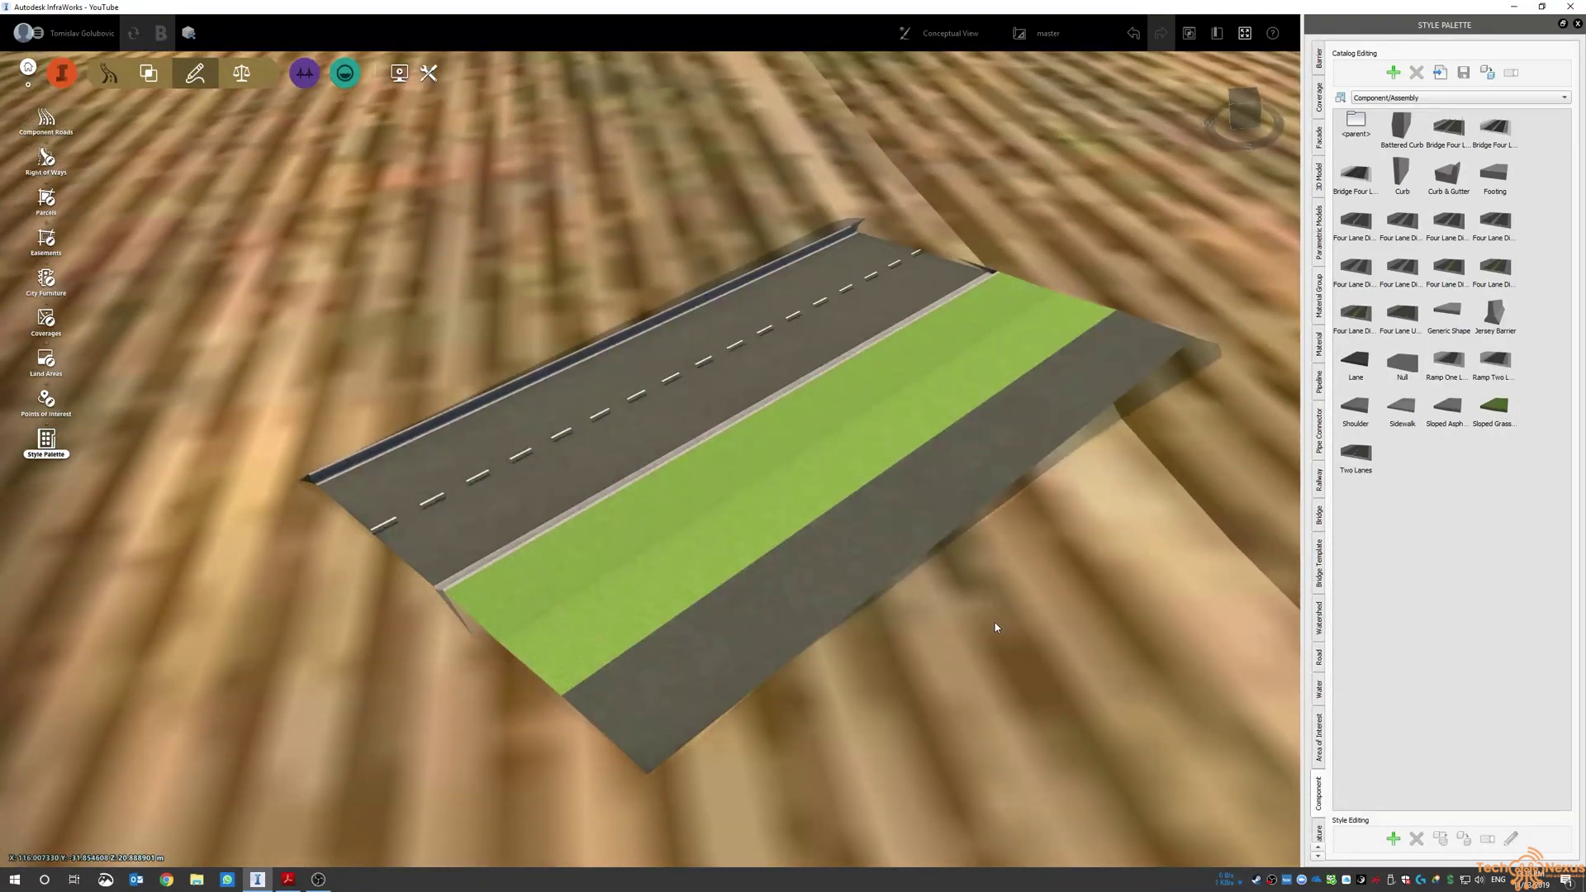
middle_click_drag(994, 623, 780, 563)
left_click_drag(780, 564, 766, 613)
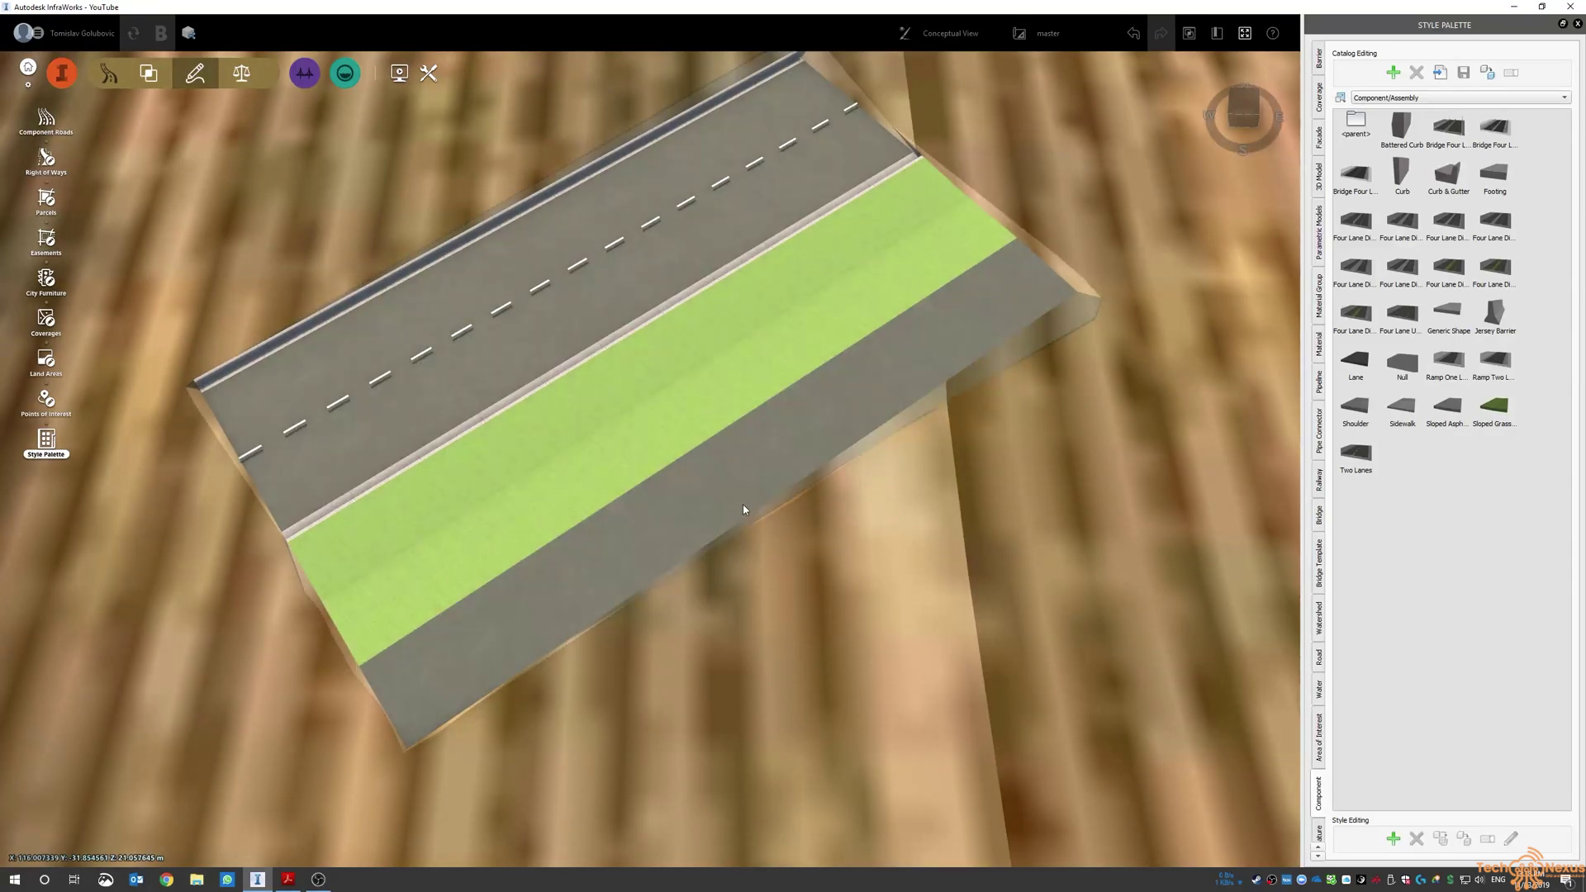
left_click(729, 494)
right_click(728, 494)
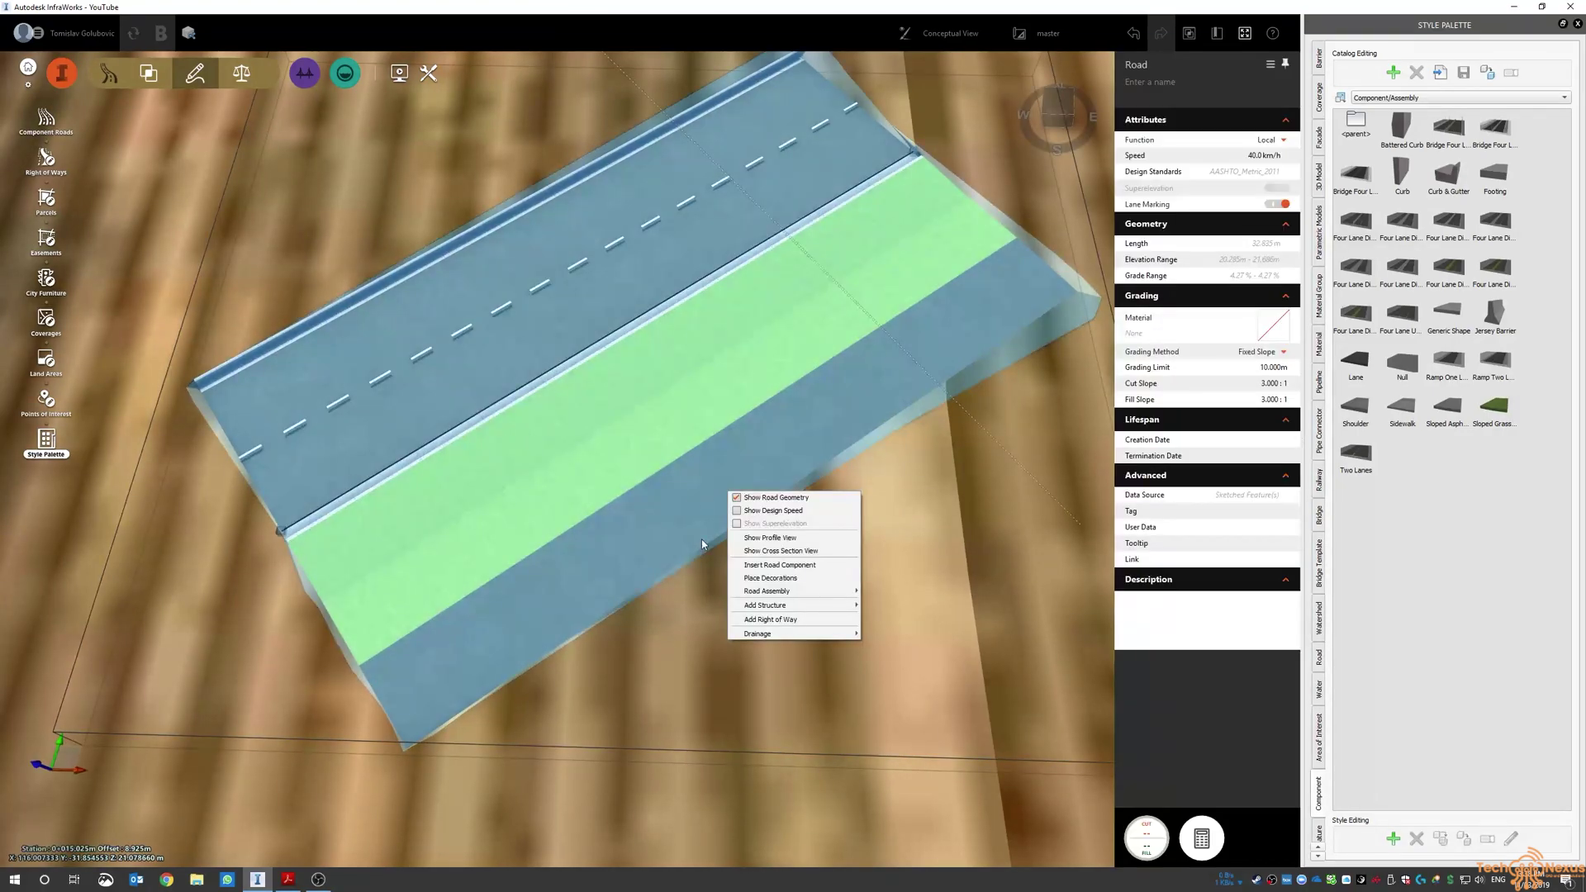
left_click(751, 564)
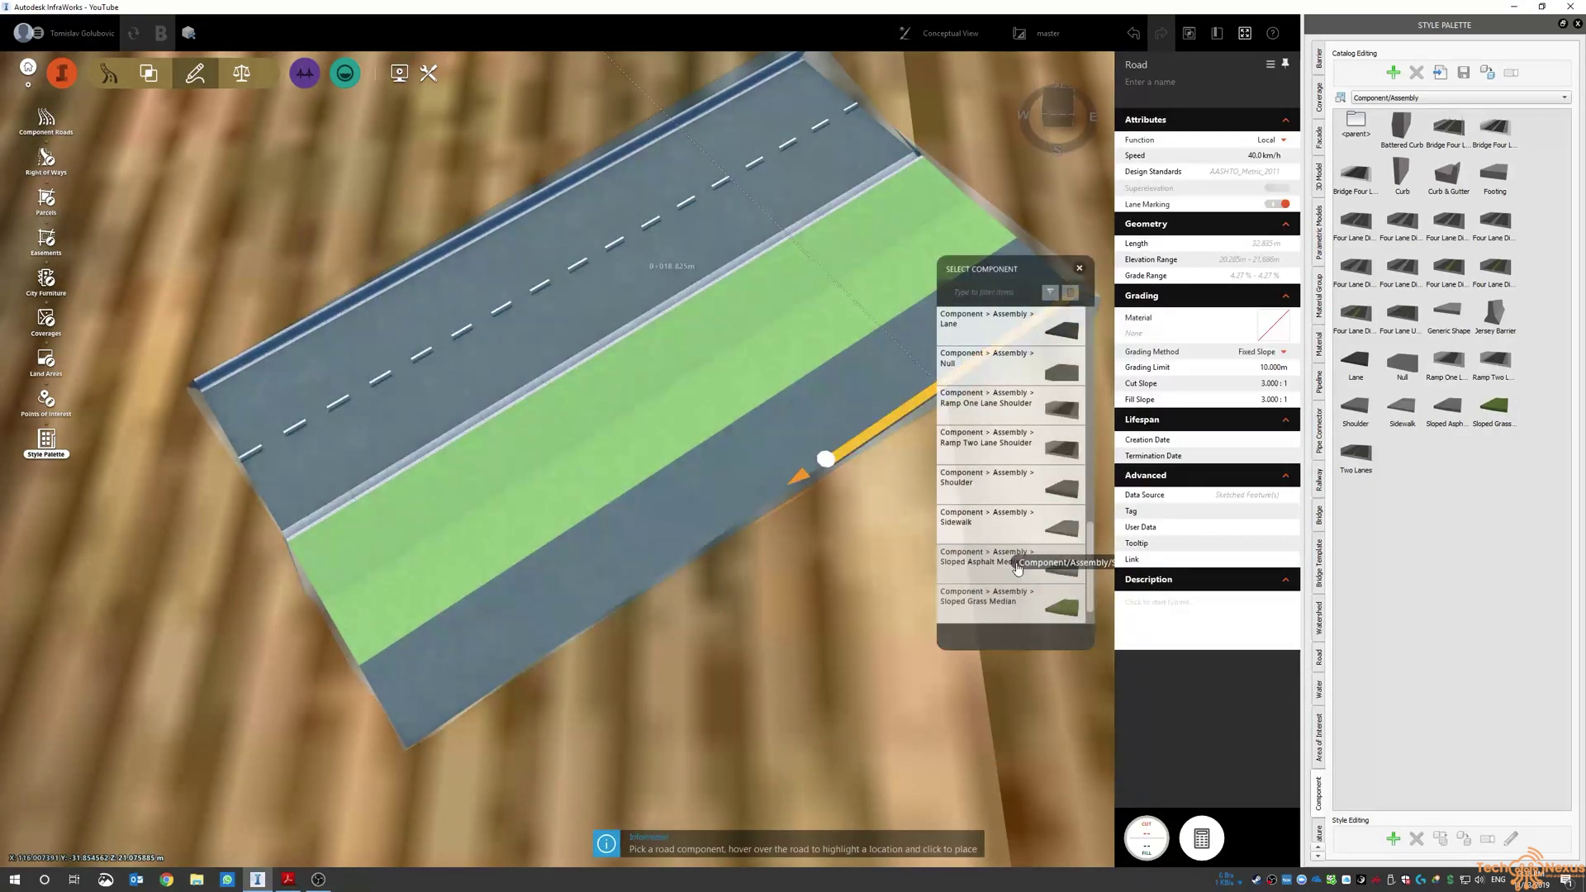
scroll(1038, 546, "up", 6)
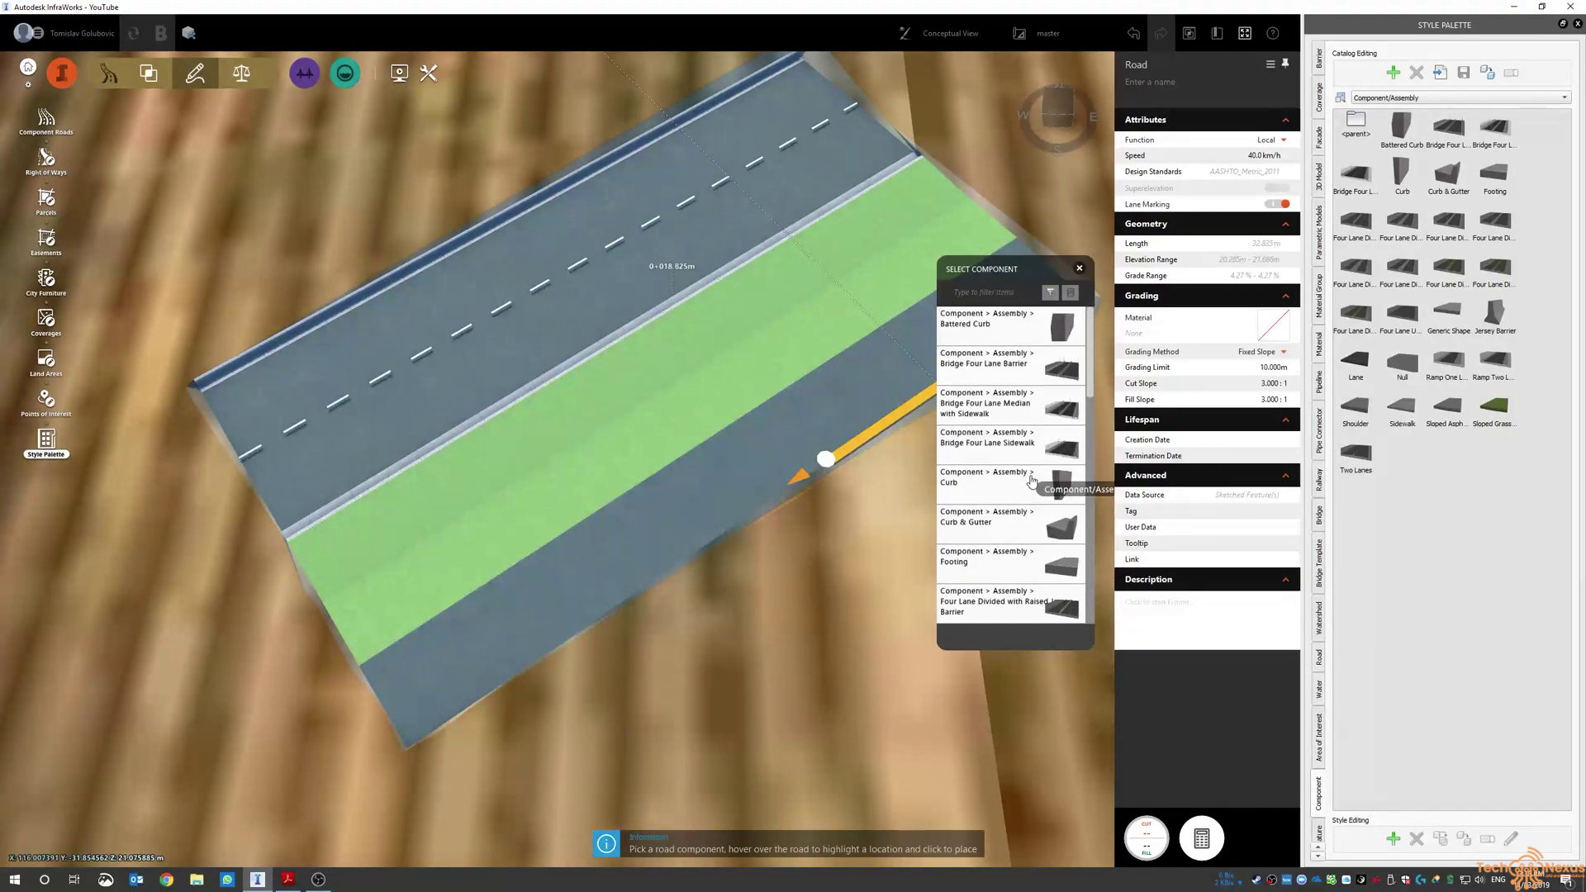
left_click(1060, 529)
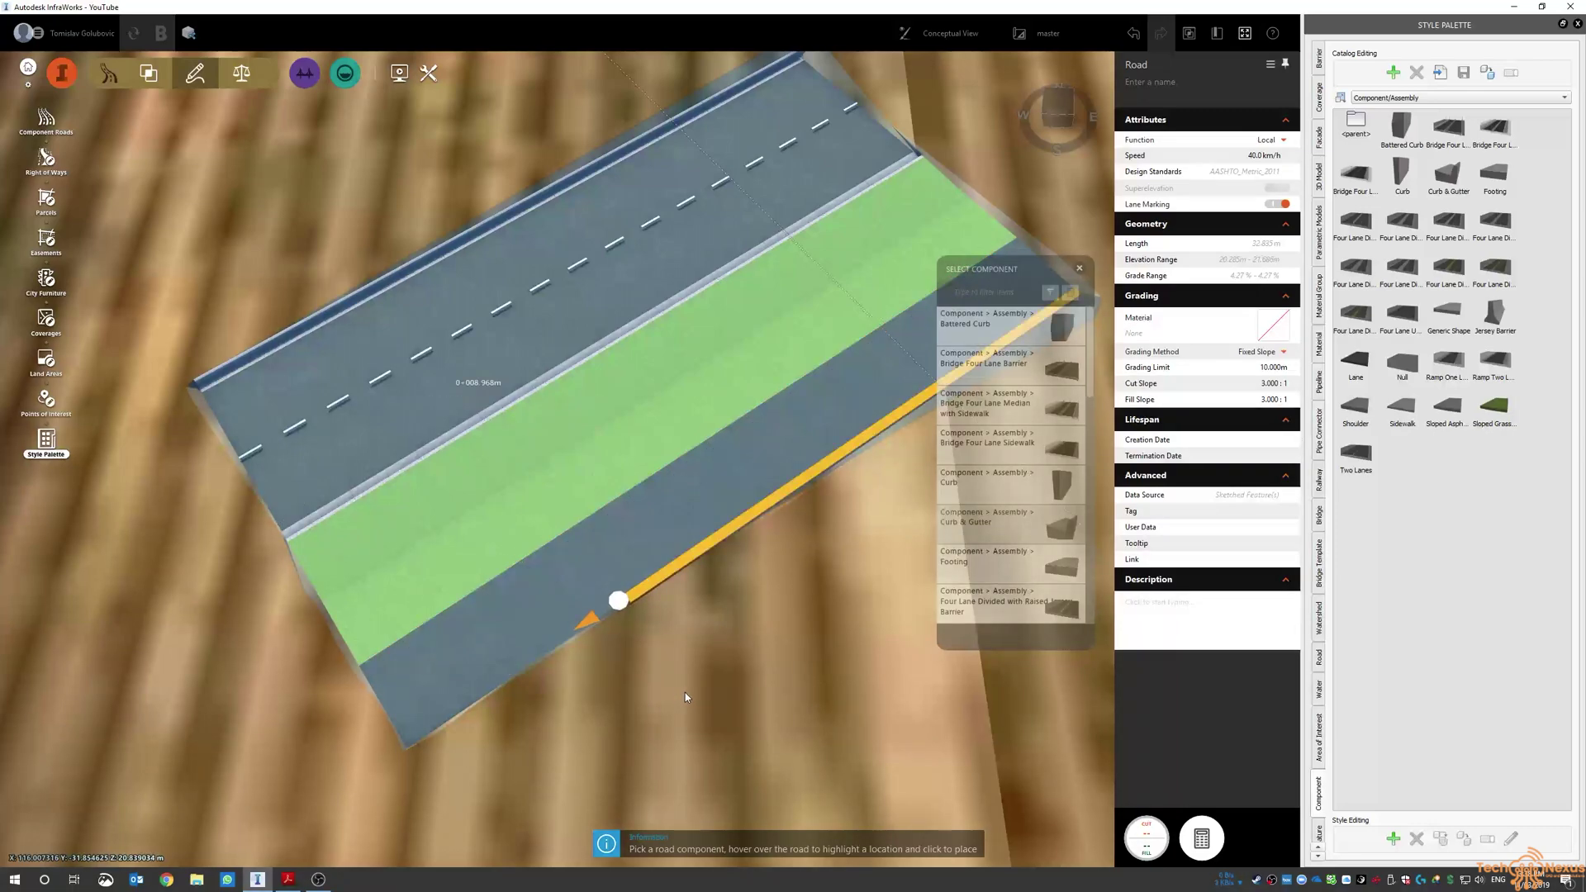
left_click(372, 665)
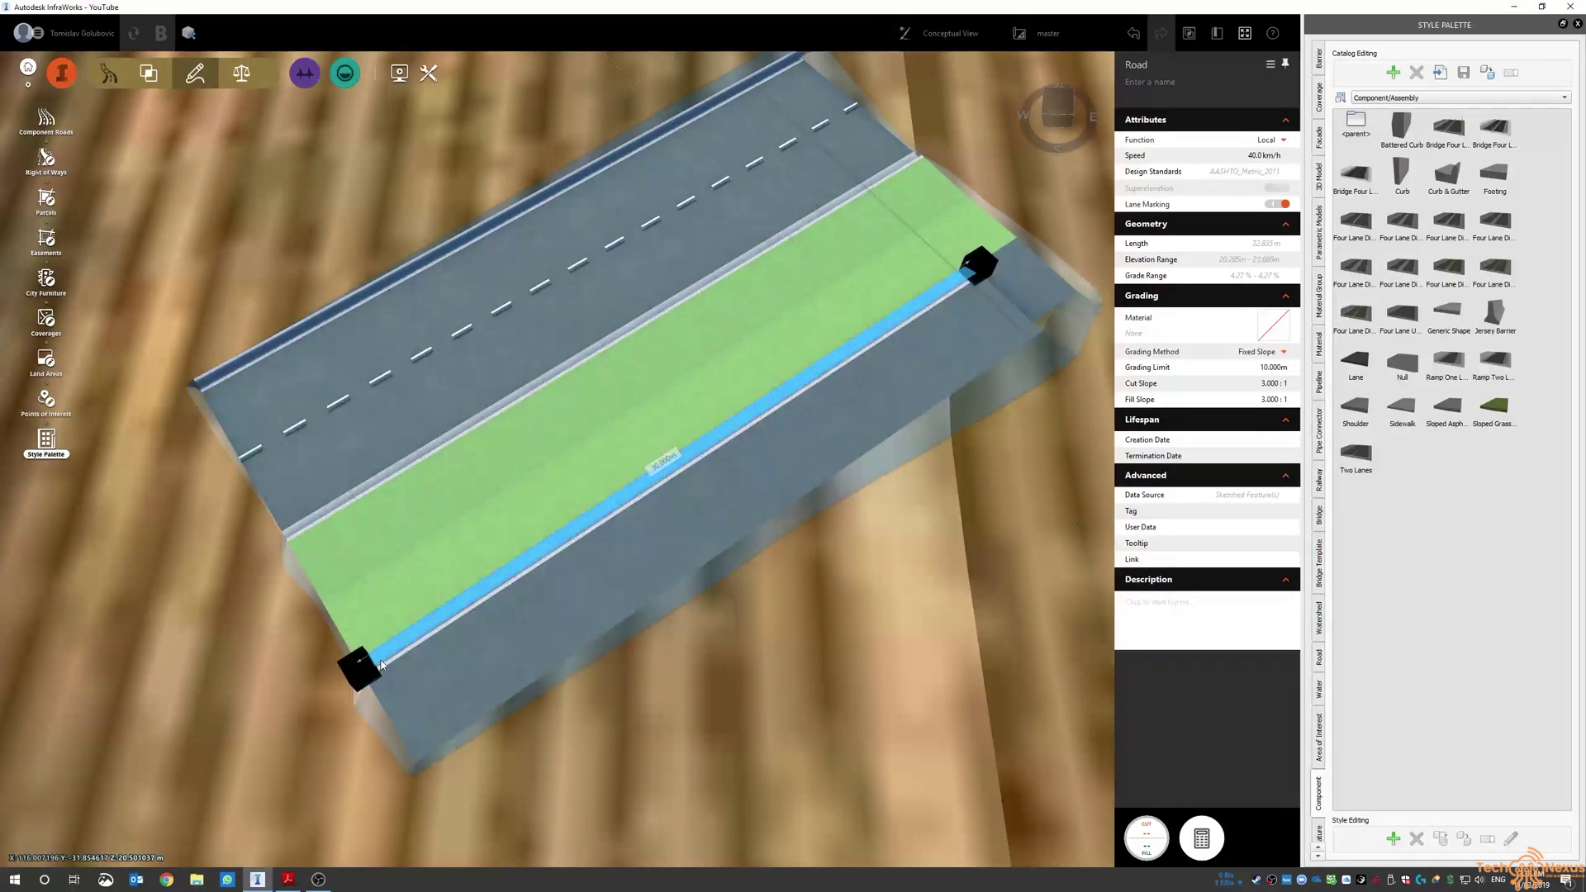
key("Escape")
- Flip the new Curb & Gutter beside the grass median so its gutter faces the single opposite lane
left_click_drag(821, 676, 921, 532)
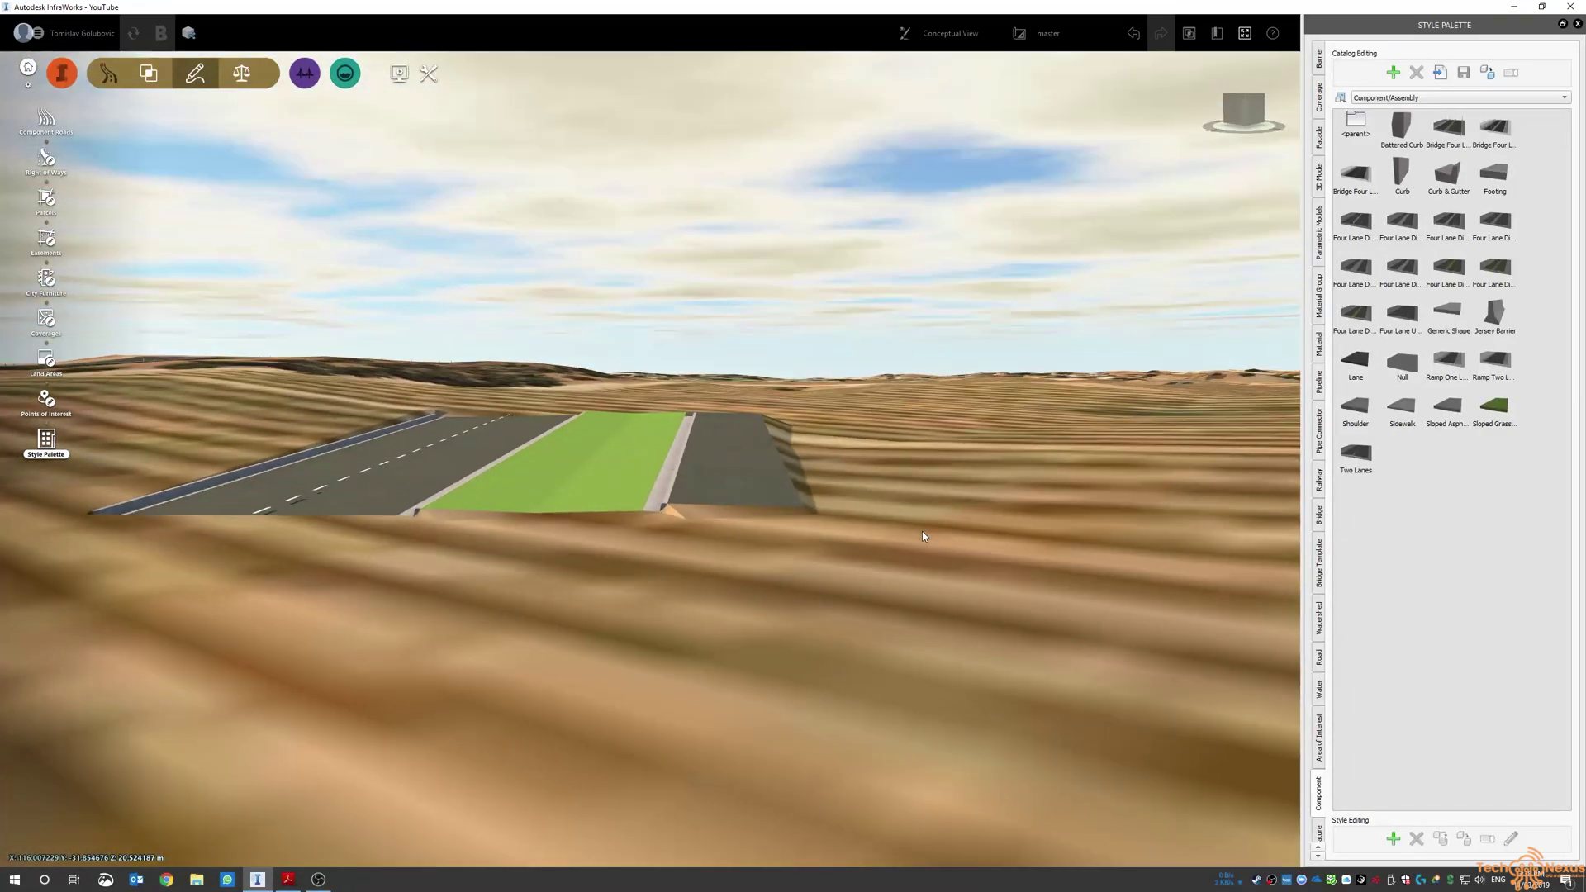
scroll(551, 518, "up", 2)
left_click(749, 538)
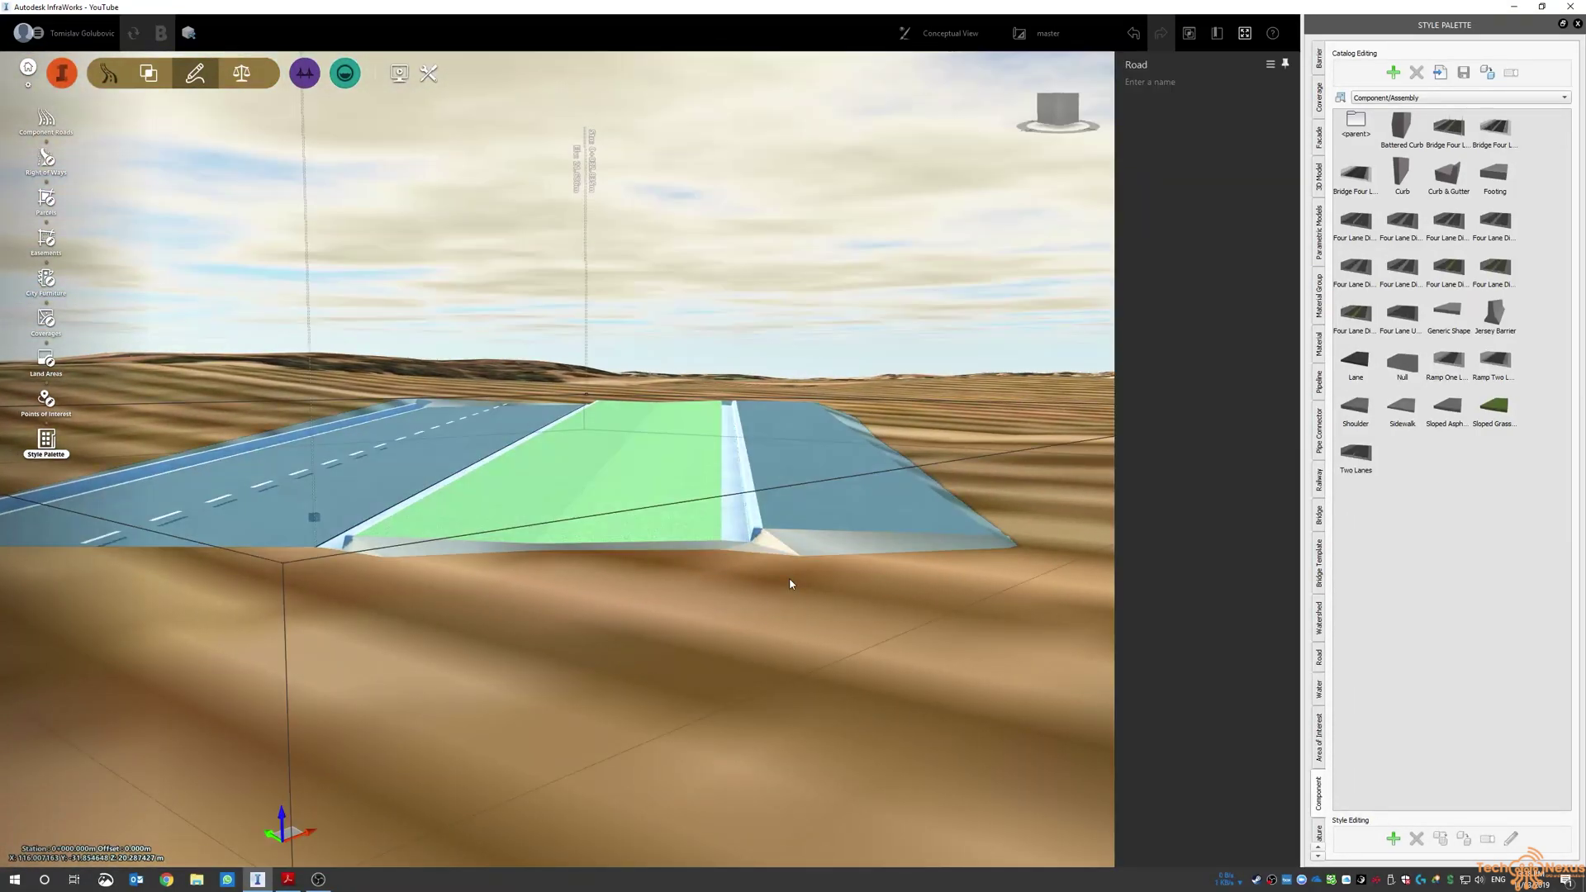
left_click(746, 524)
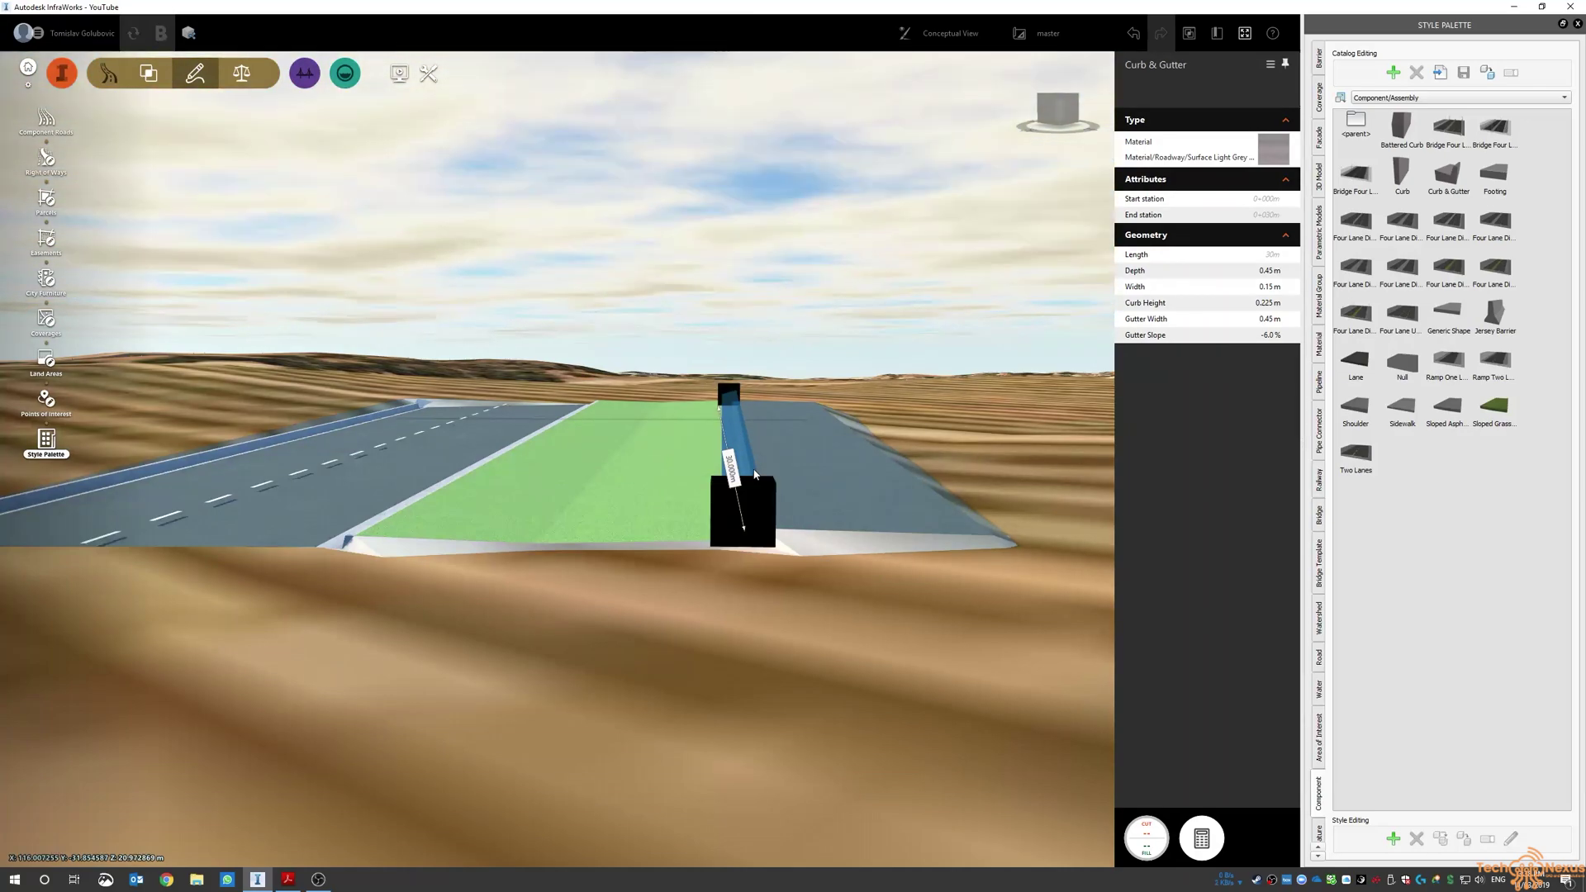
right_click(748, 474)
left_click(785, 501)
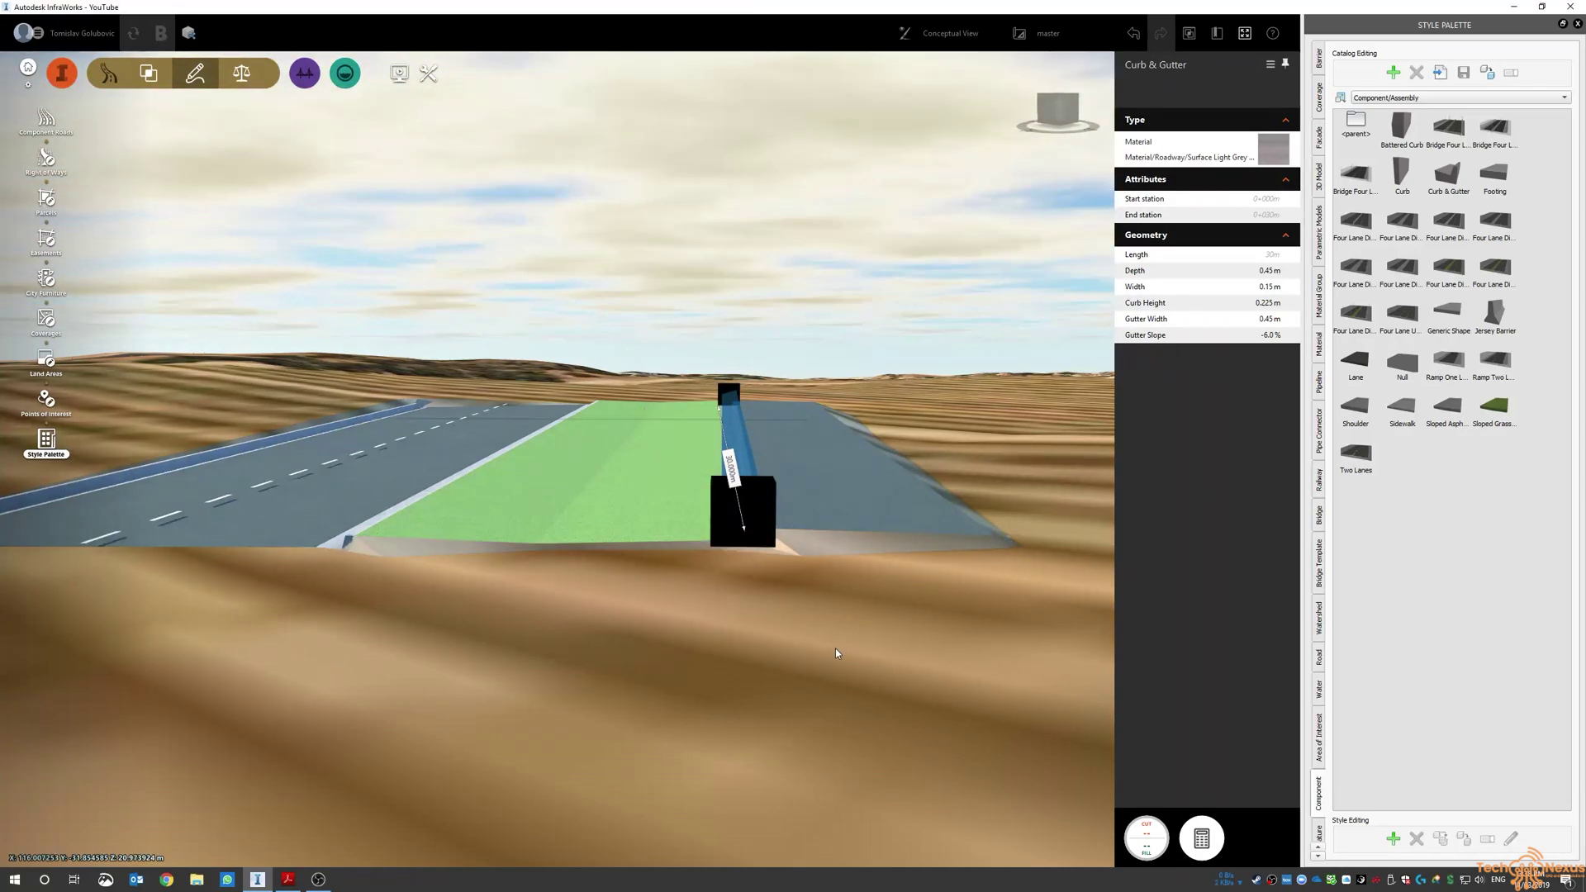
left_click(761, 621)
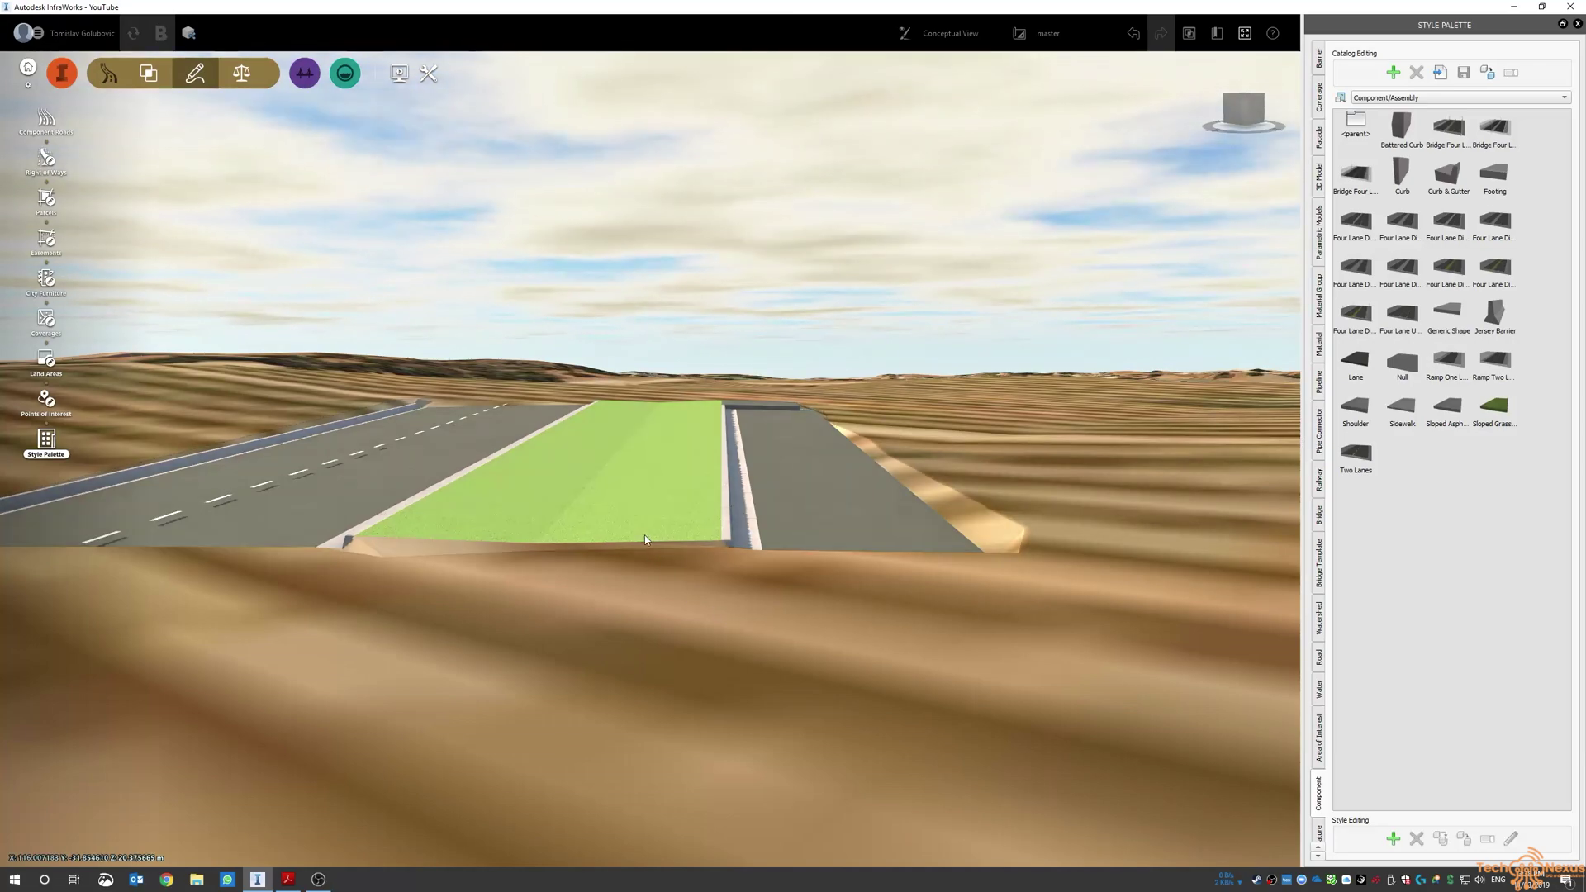
- Extend the flipped Curb & Gutter beside the median to the far end of the road
left_click_drag(700, 646, 566, 610)
scroll(659, 533, "down", 4)
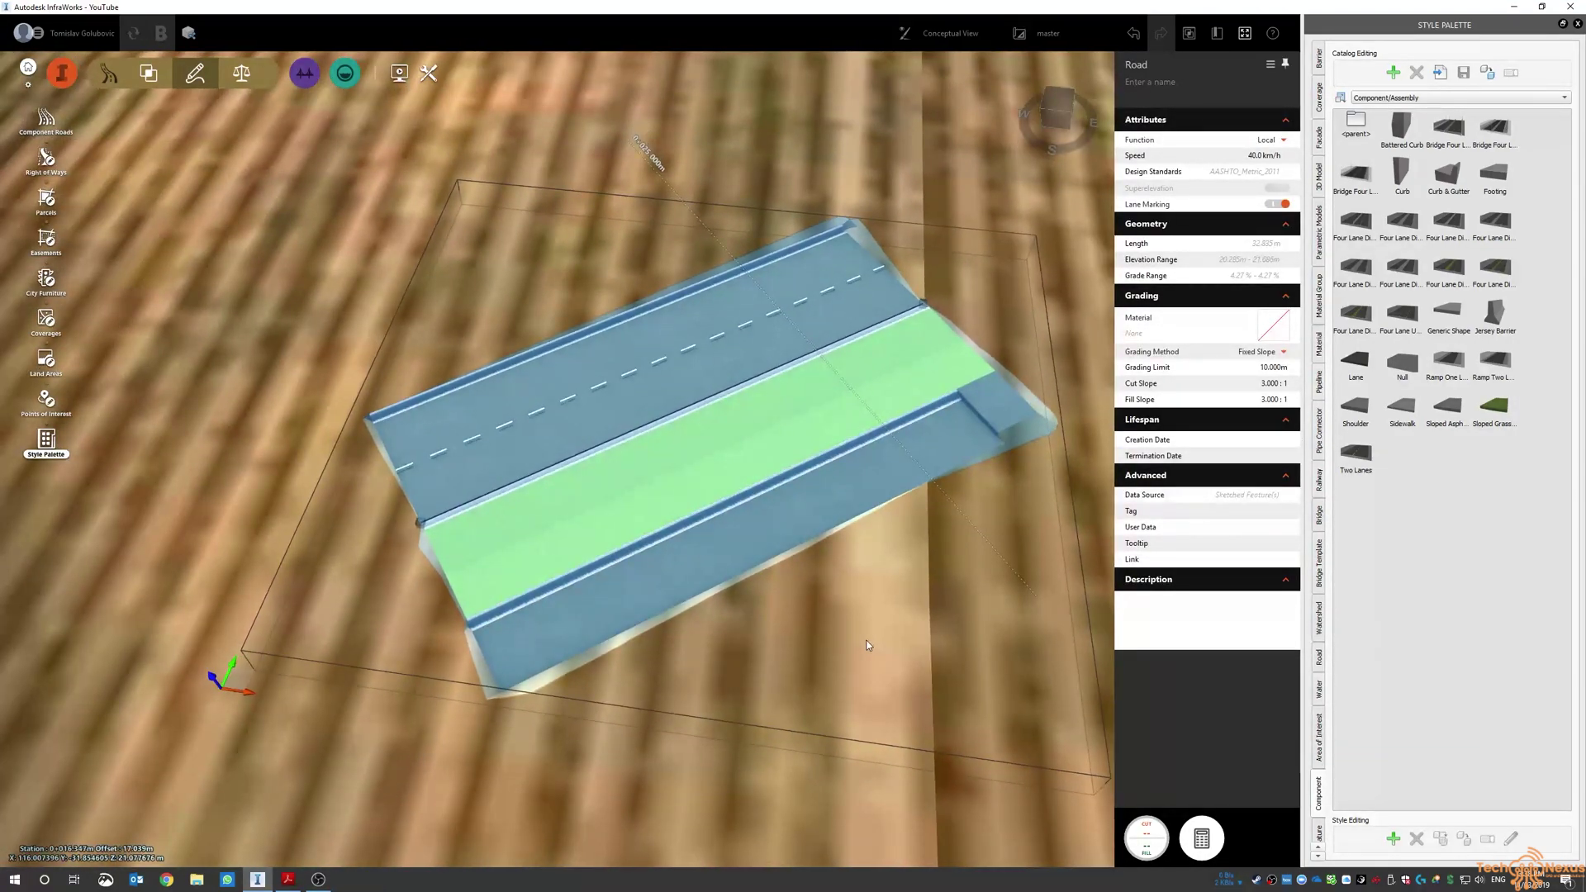
left_click(867, 644)
left_click(946, 403)
left_click(946, 403)
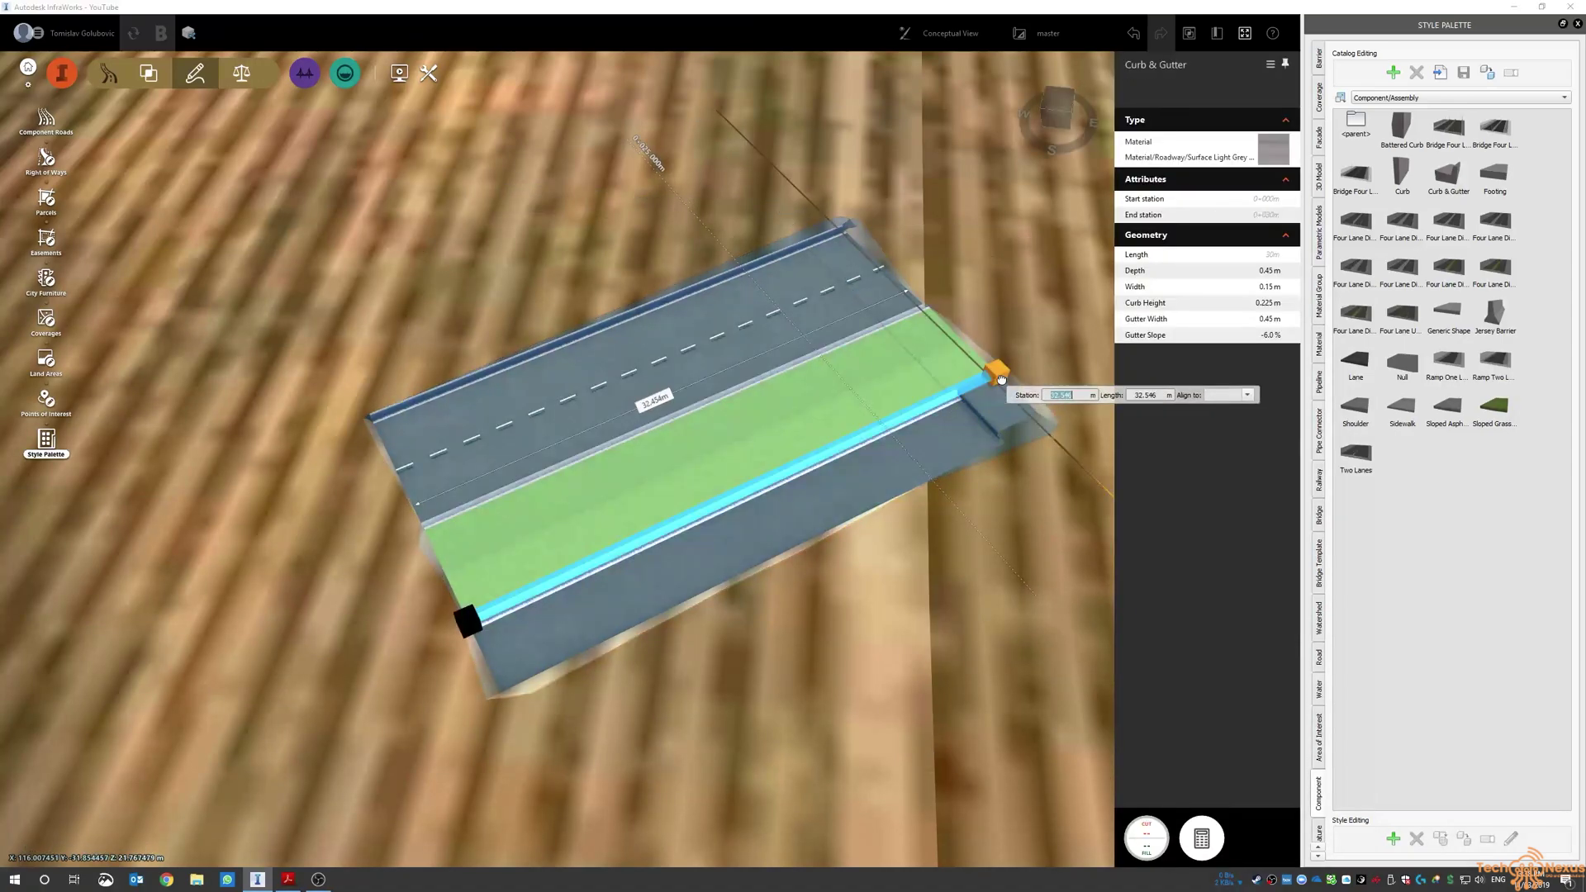
left_click(983, 558)
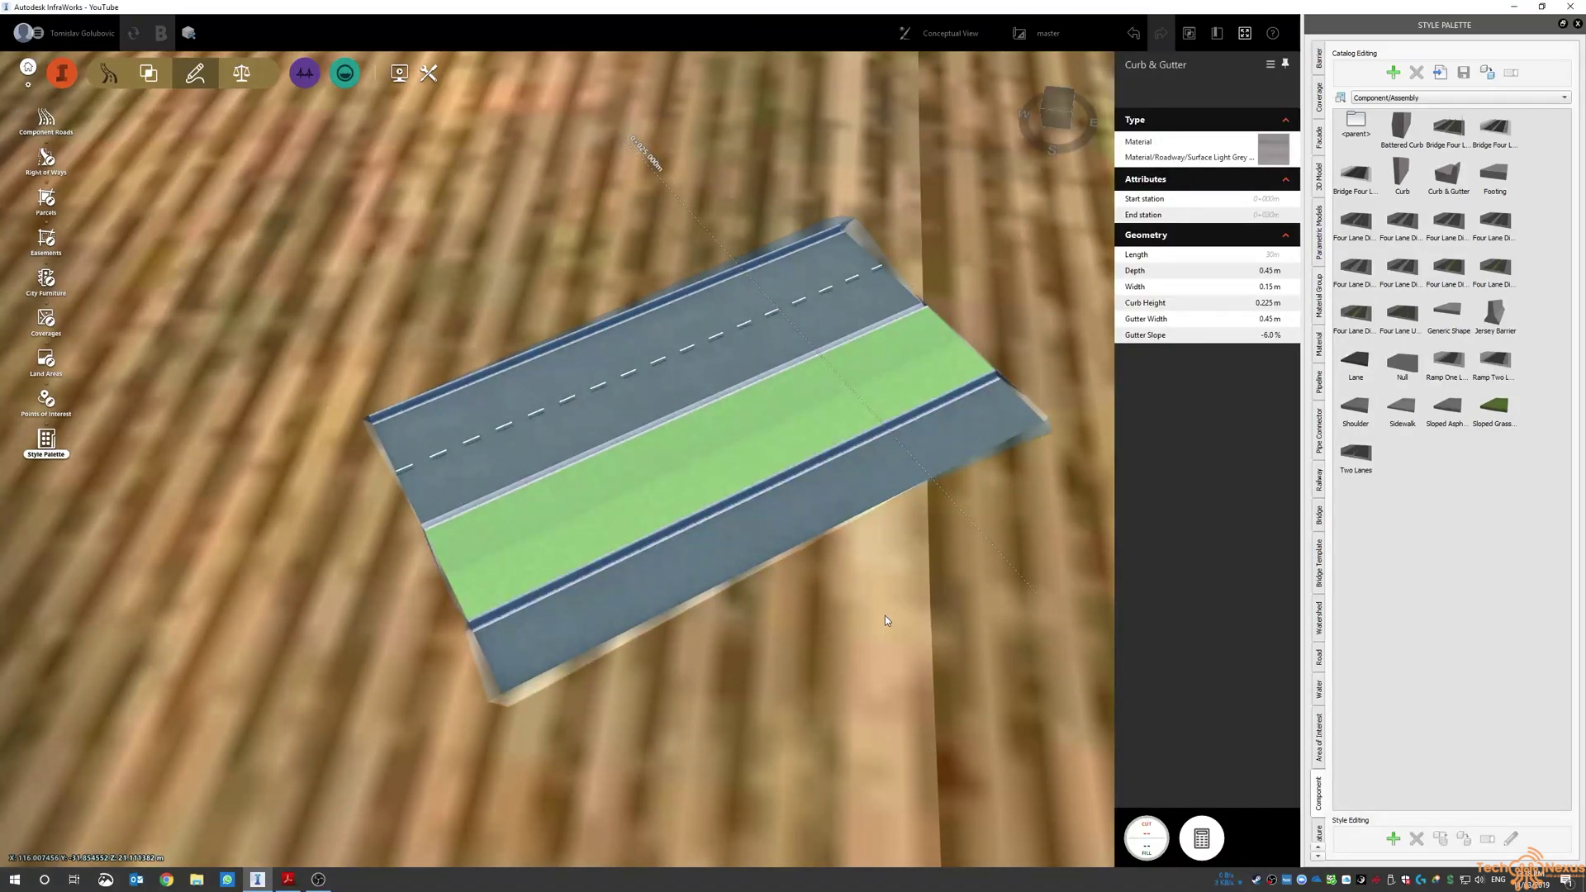
- Insert a second Lane along the outer edge of the single opposite lane, starting at station 0+000
left_click_drag(875, 592, 843, 646)
middle_click_drag(842, 645, 826, 548, "shift")
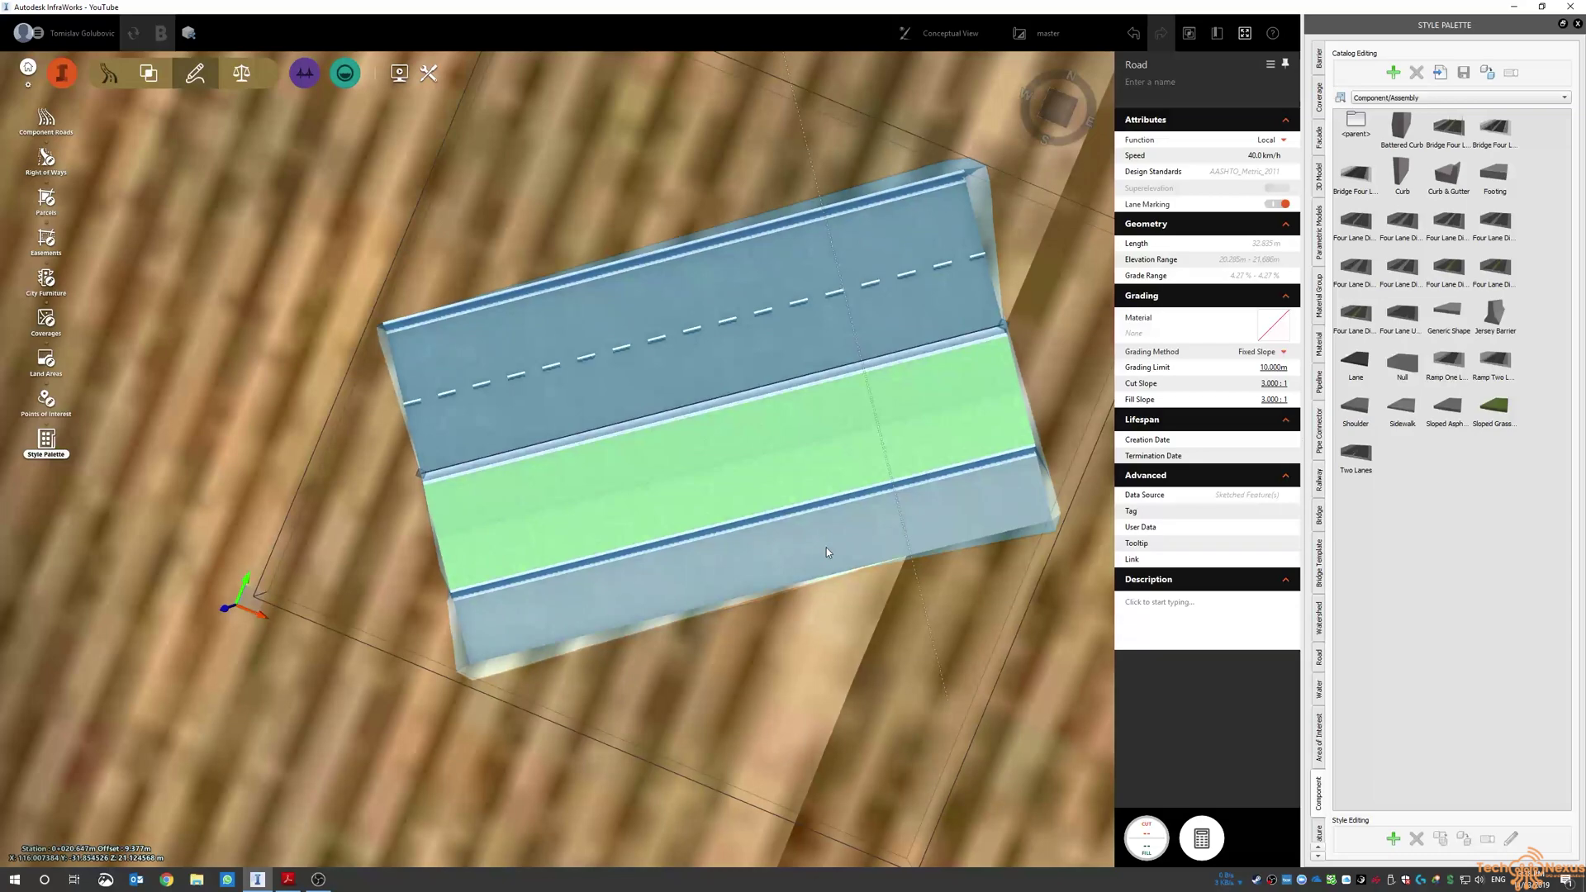
right_click(826, 547)
left_click(892, 623)
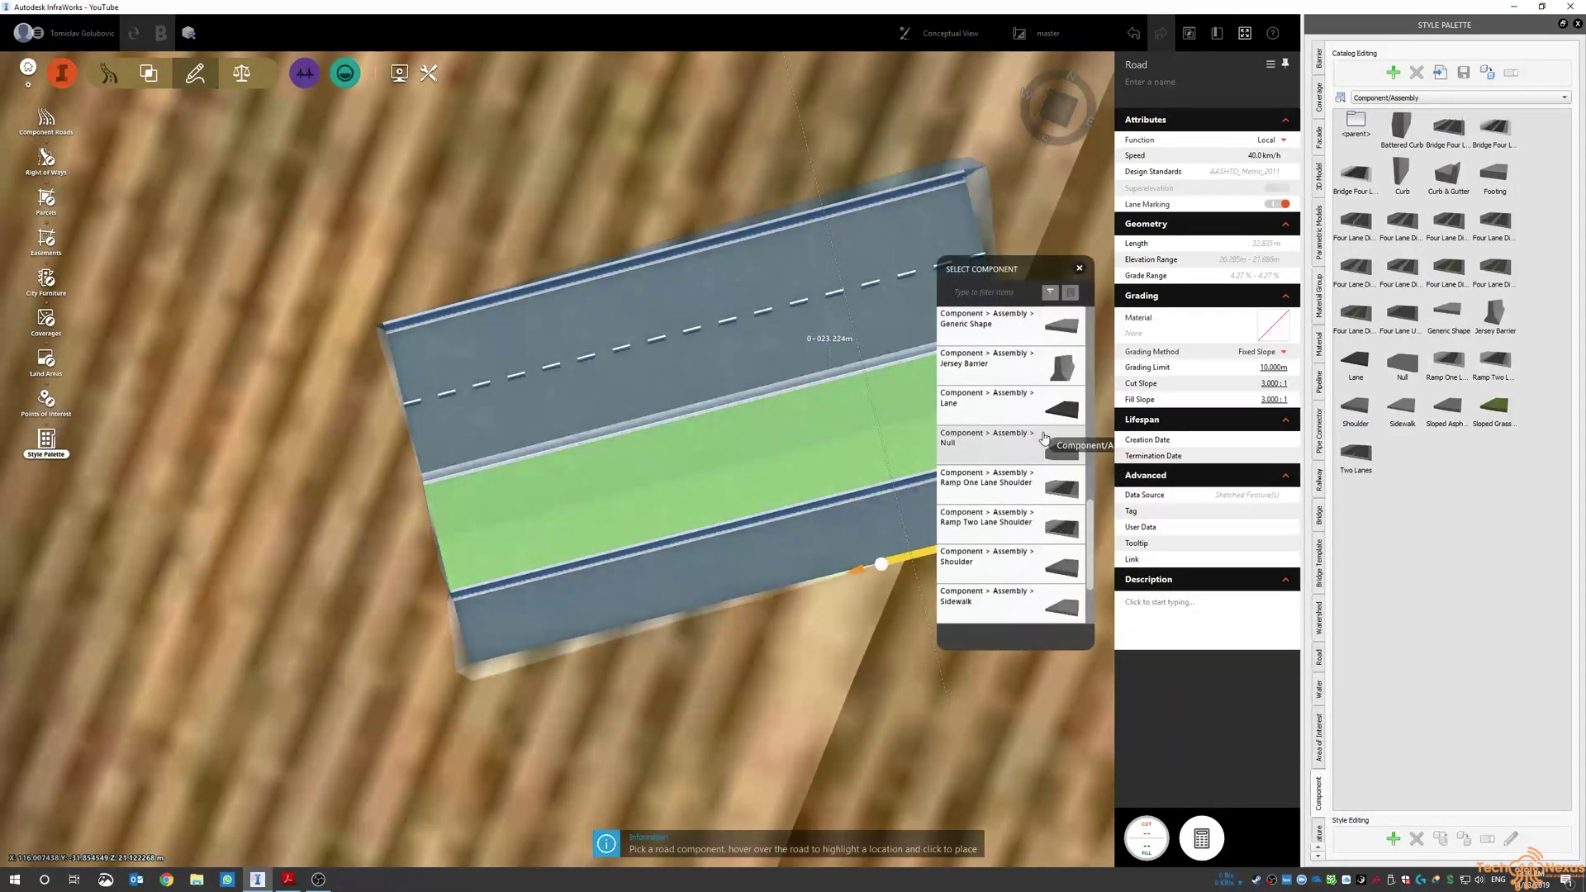
left_click(469, 665)
key("Escape")
scroll(322, 504, "down", 1)
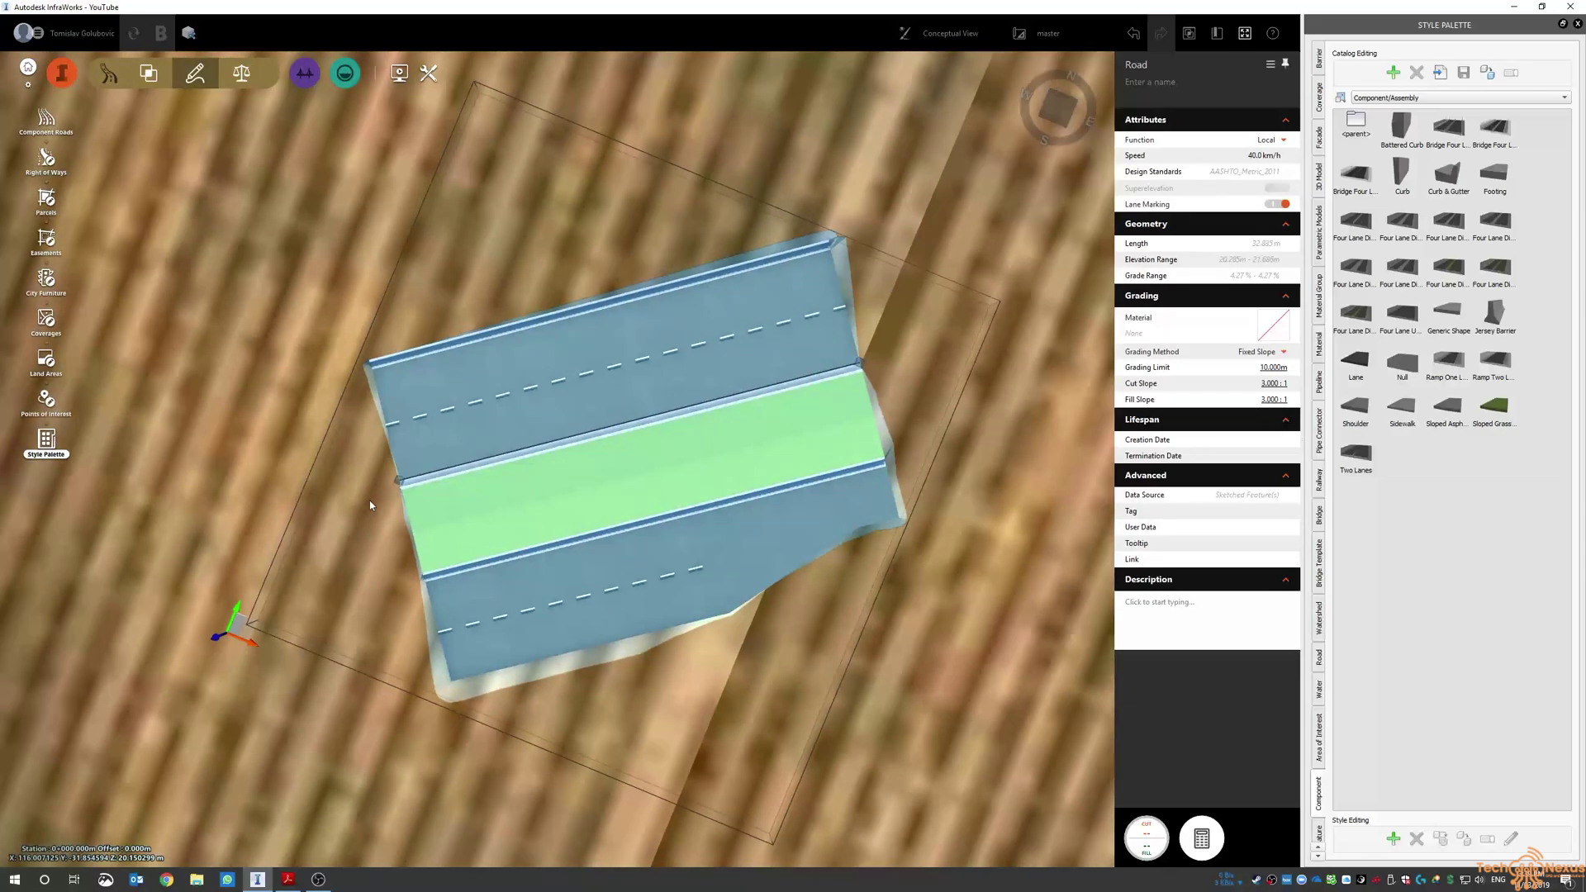
- Extend the new outer lane to the far end of the road, removing its tapered end
left_click(696, 608)
left_click_drag(836, 529, 880, 538)
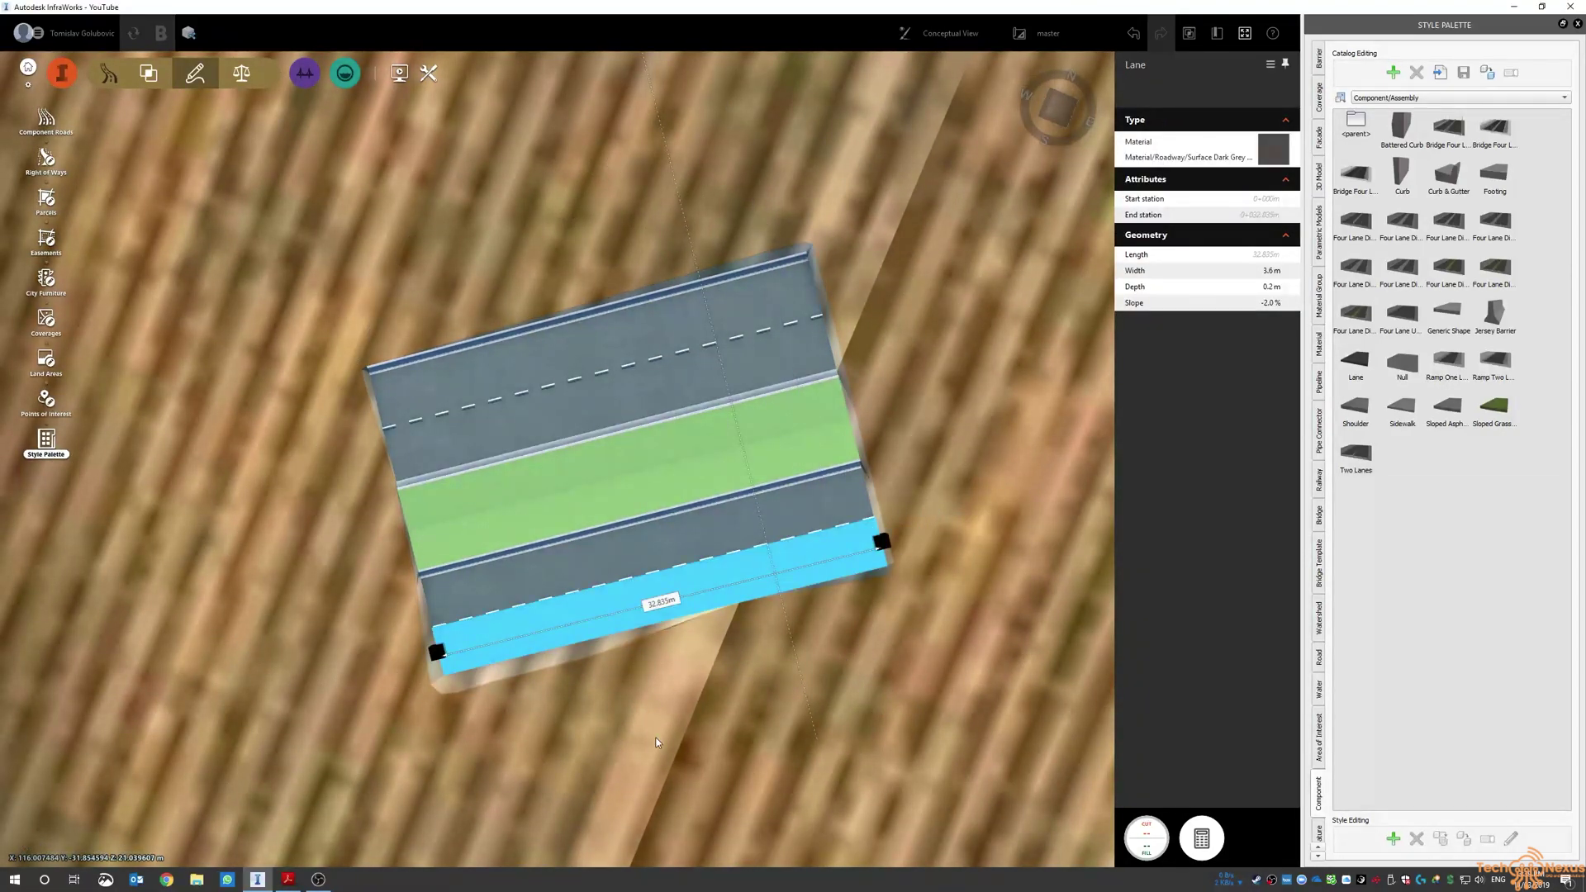
key("Escape")
left_click(519, 632)
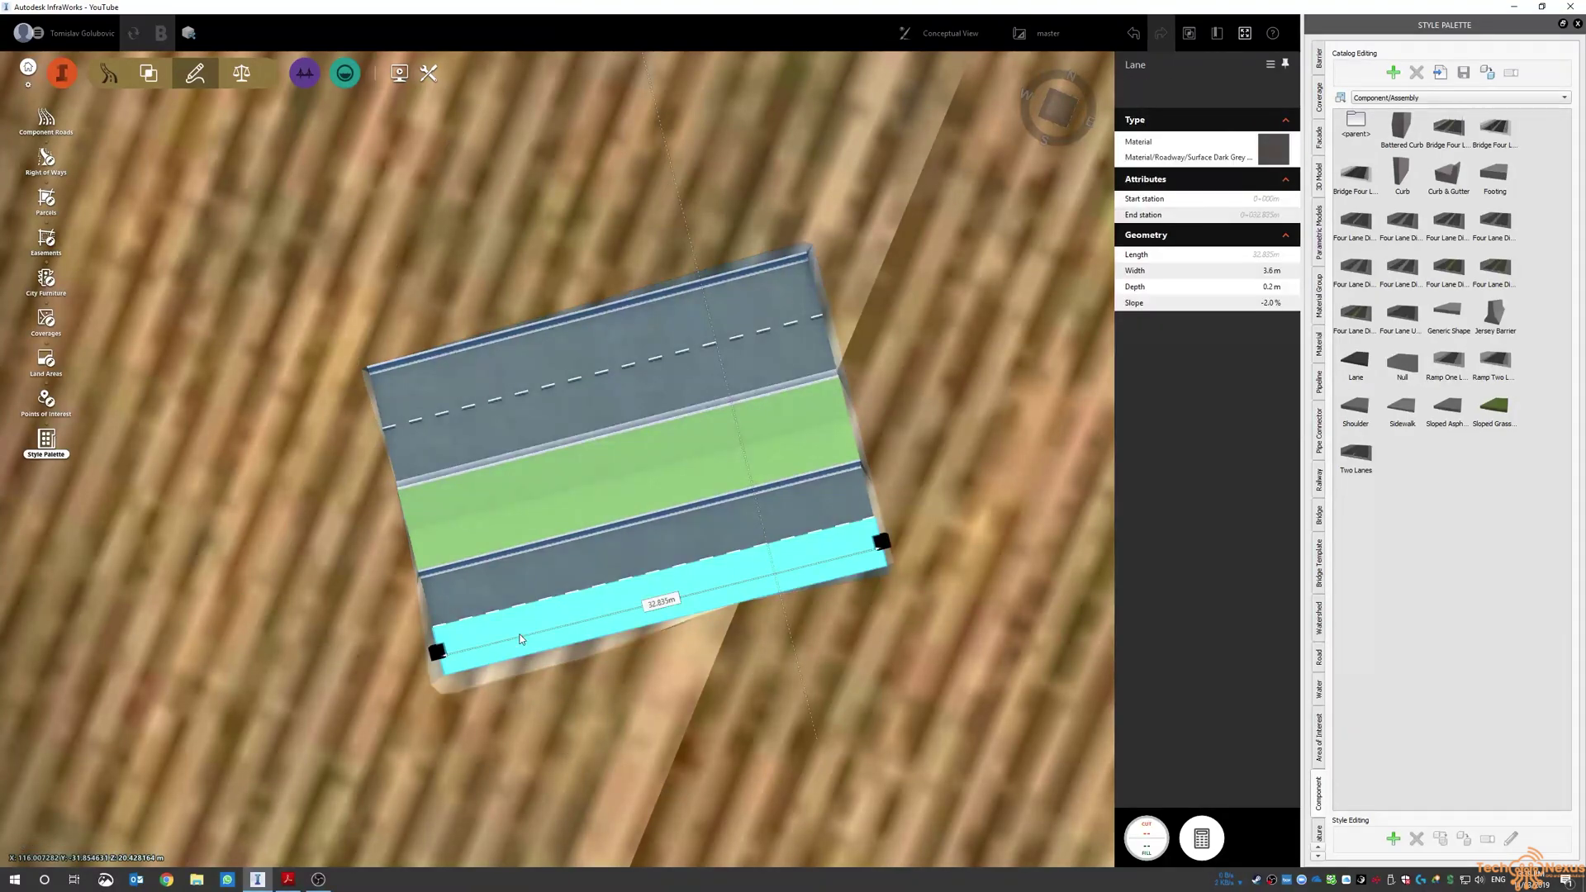
right_click(518, 633)
left_click(651, 766)
left_click(650, 766)
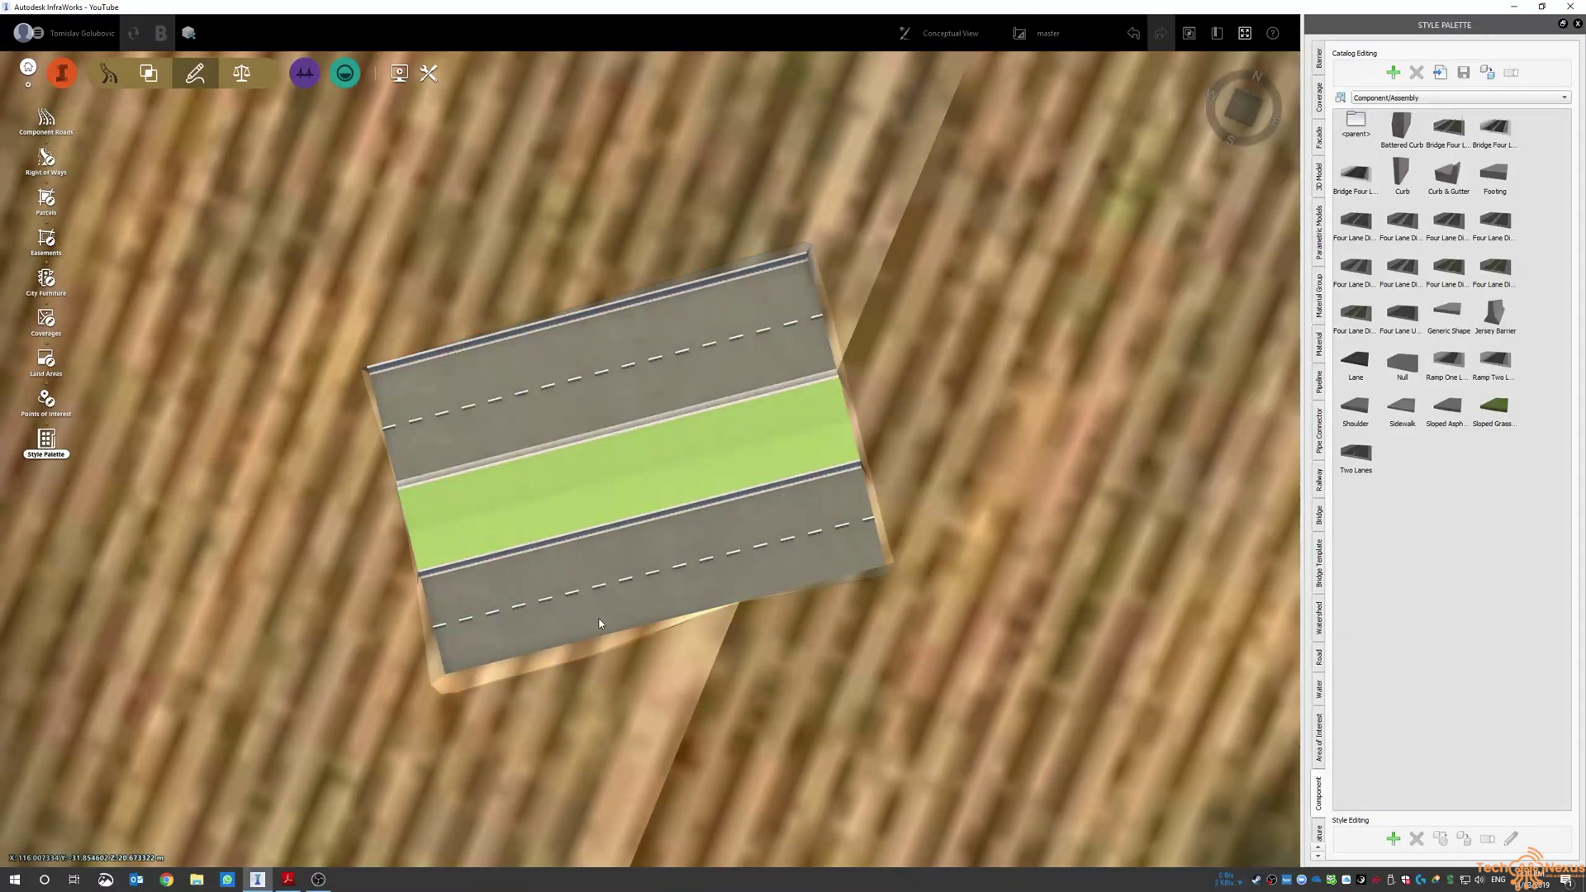
- Insert a Curb & Gutter along the outer edge of the new lane, starting at station 0+000
left_click(596, 618)
right_click(596, 618)
left_click(676, 692)
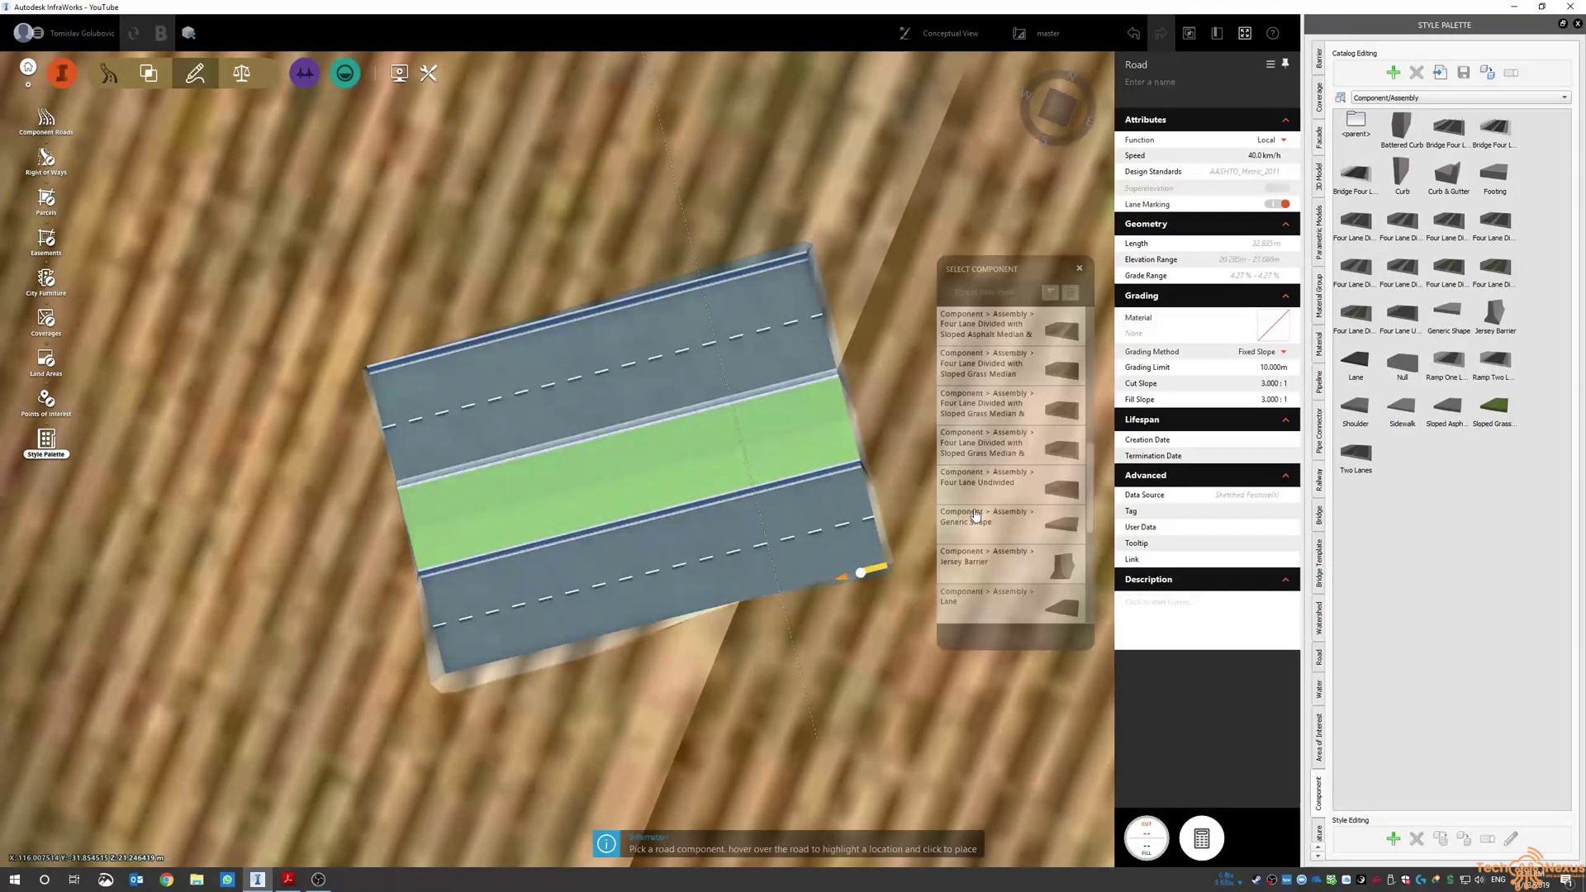
scroll(1043, 543, "up", 3)
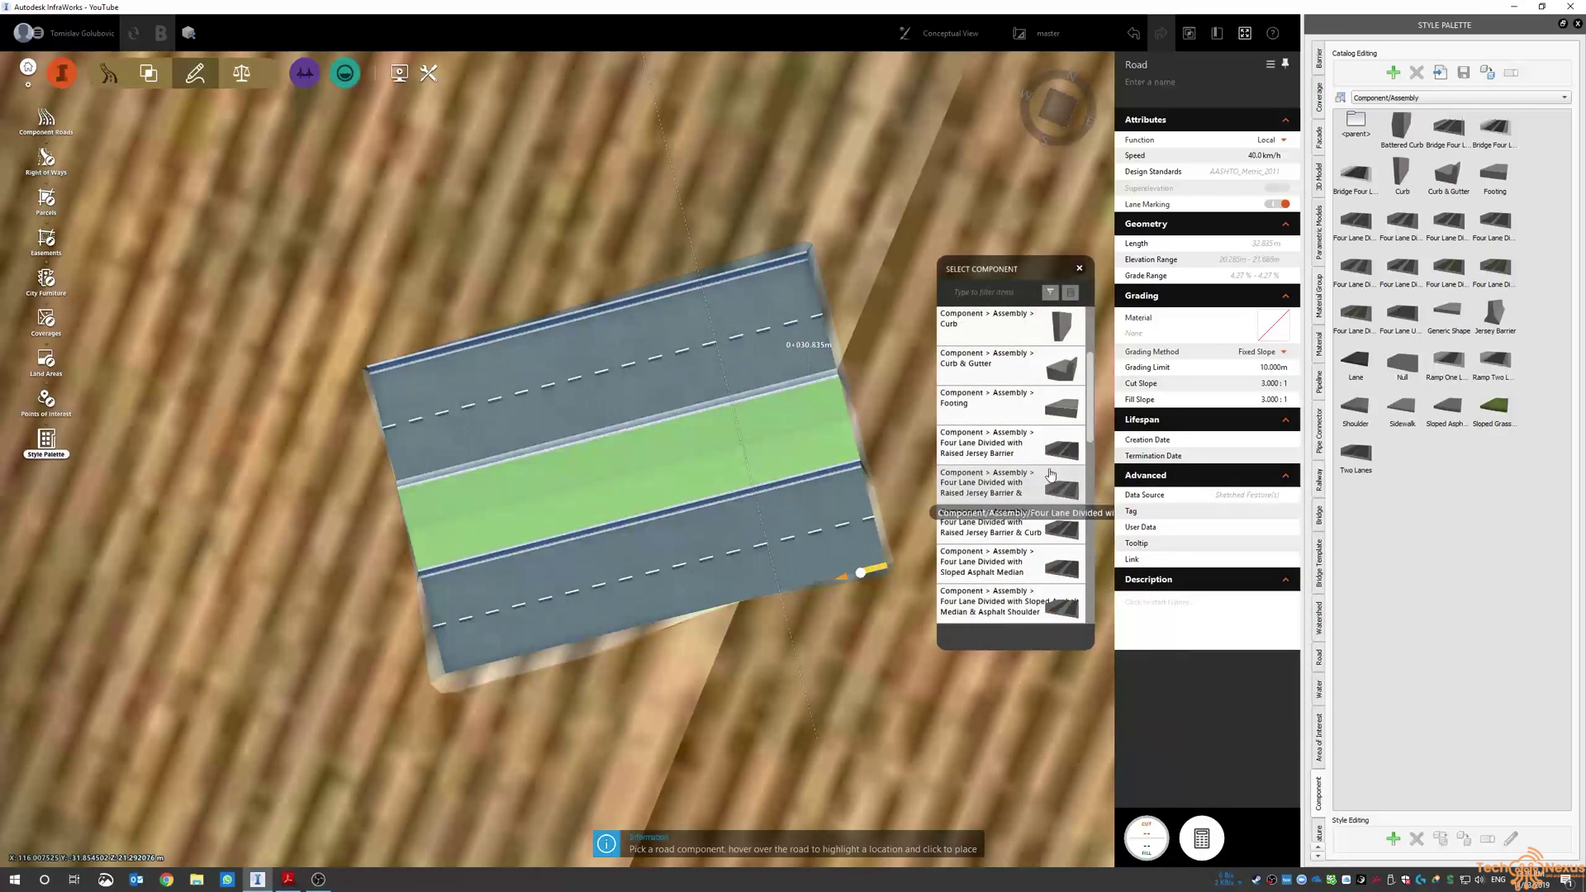
left_click(458, 676)
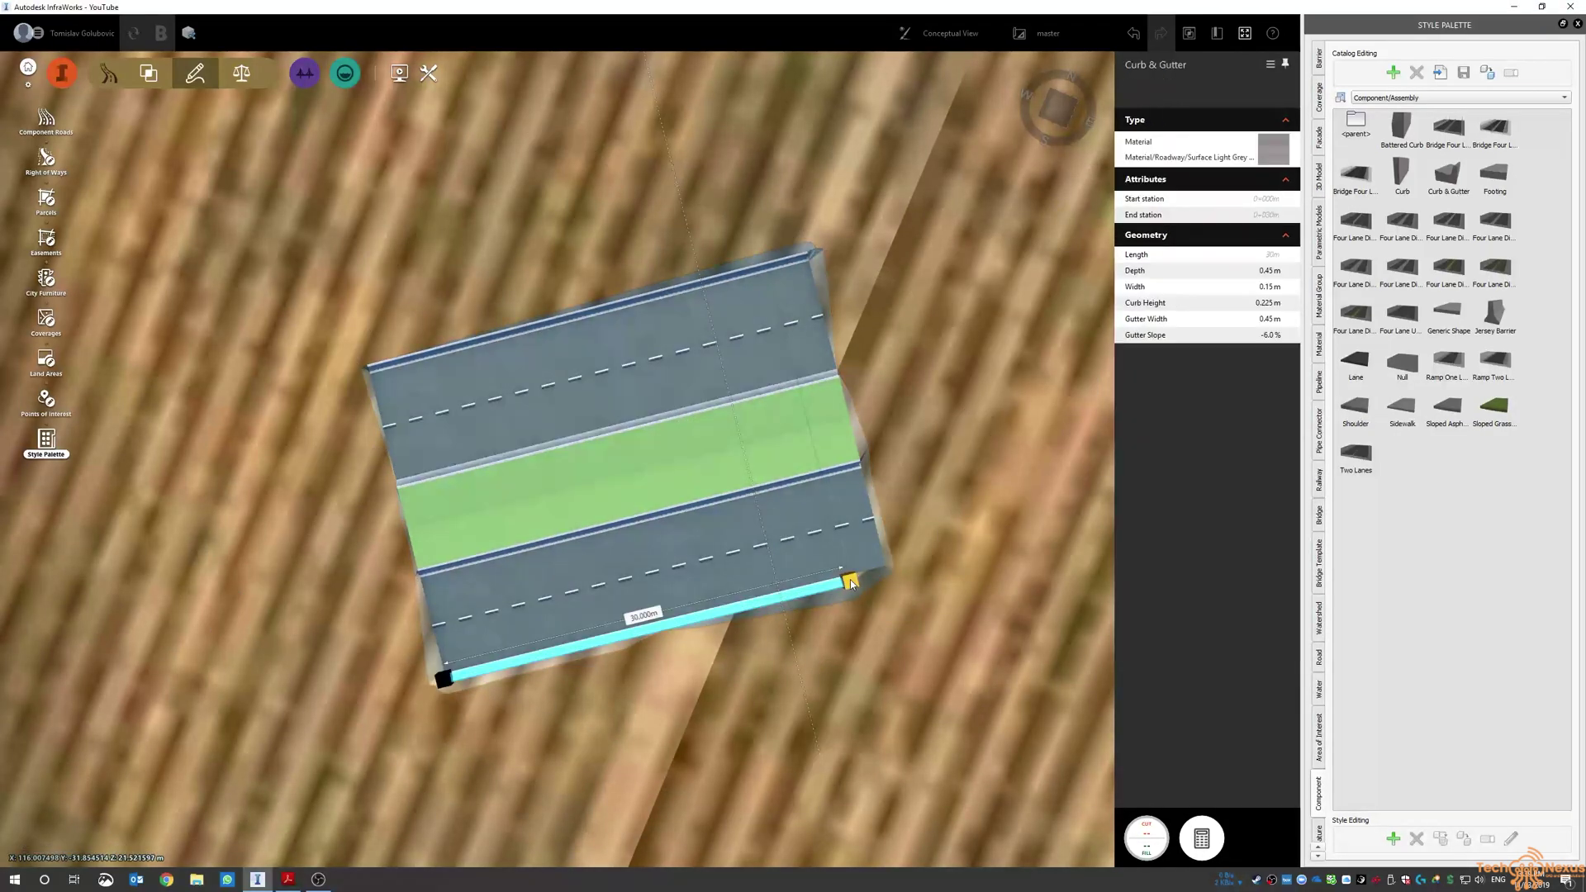
- Extend the outer Curb & Gutter beside the new lane to the far end of the road
left_click_drag(850, 581, 889, 571)
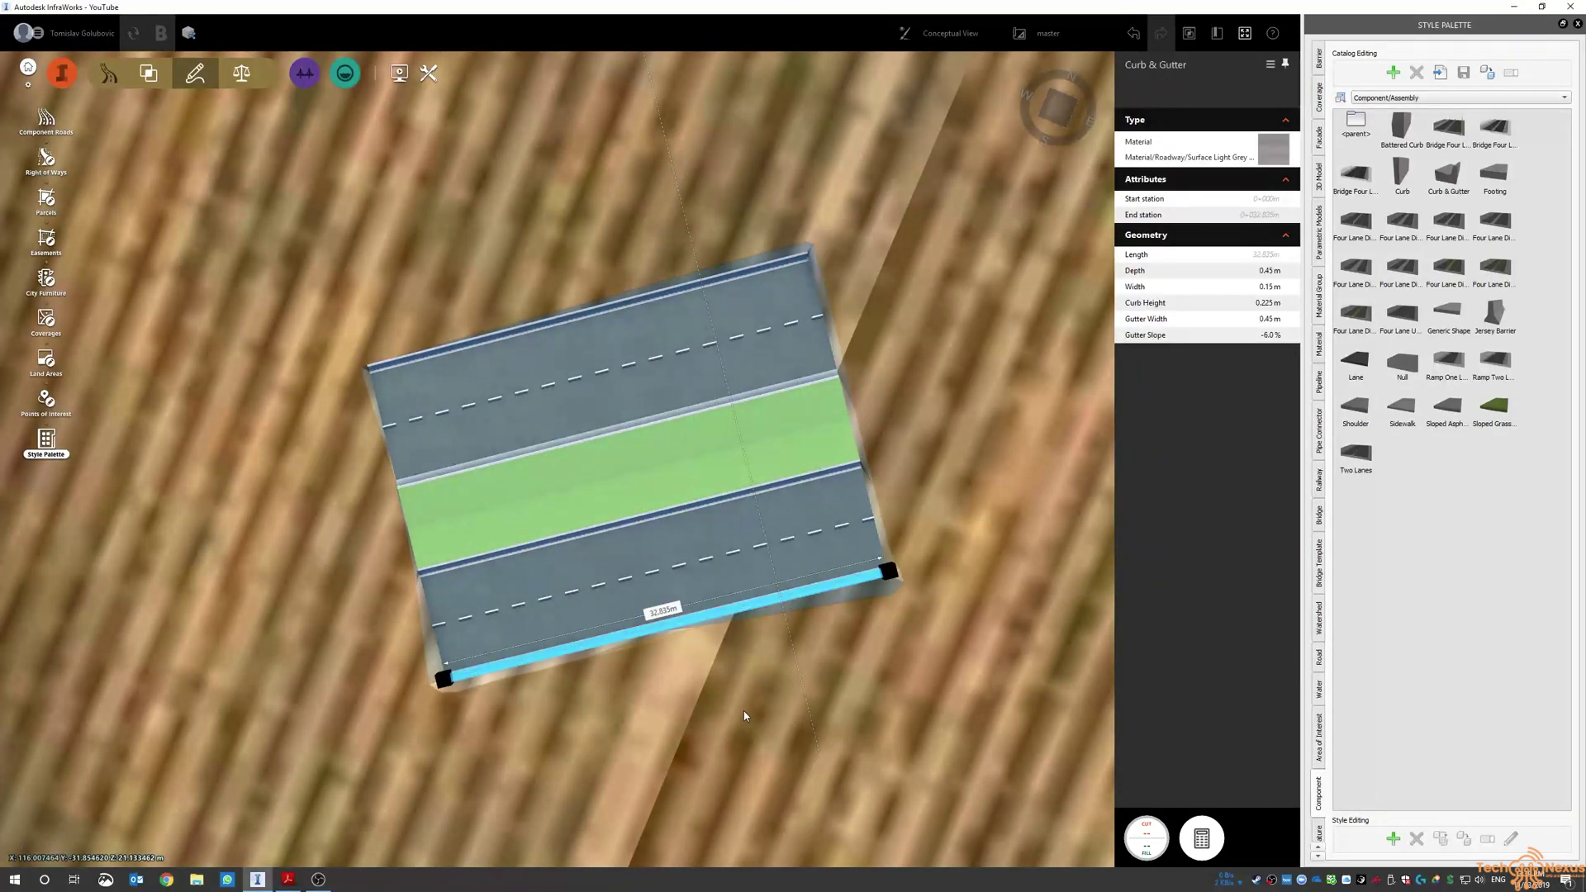
key("Escape")
key("Escape")
- Insert a Sloped Grass Median as a border outside the original carriageway's outer Curb & Gutter, starting at station 0+000
left_click_drag(520, 768, 855, 495)
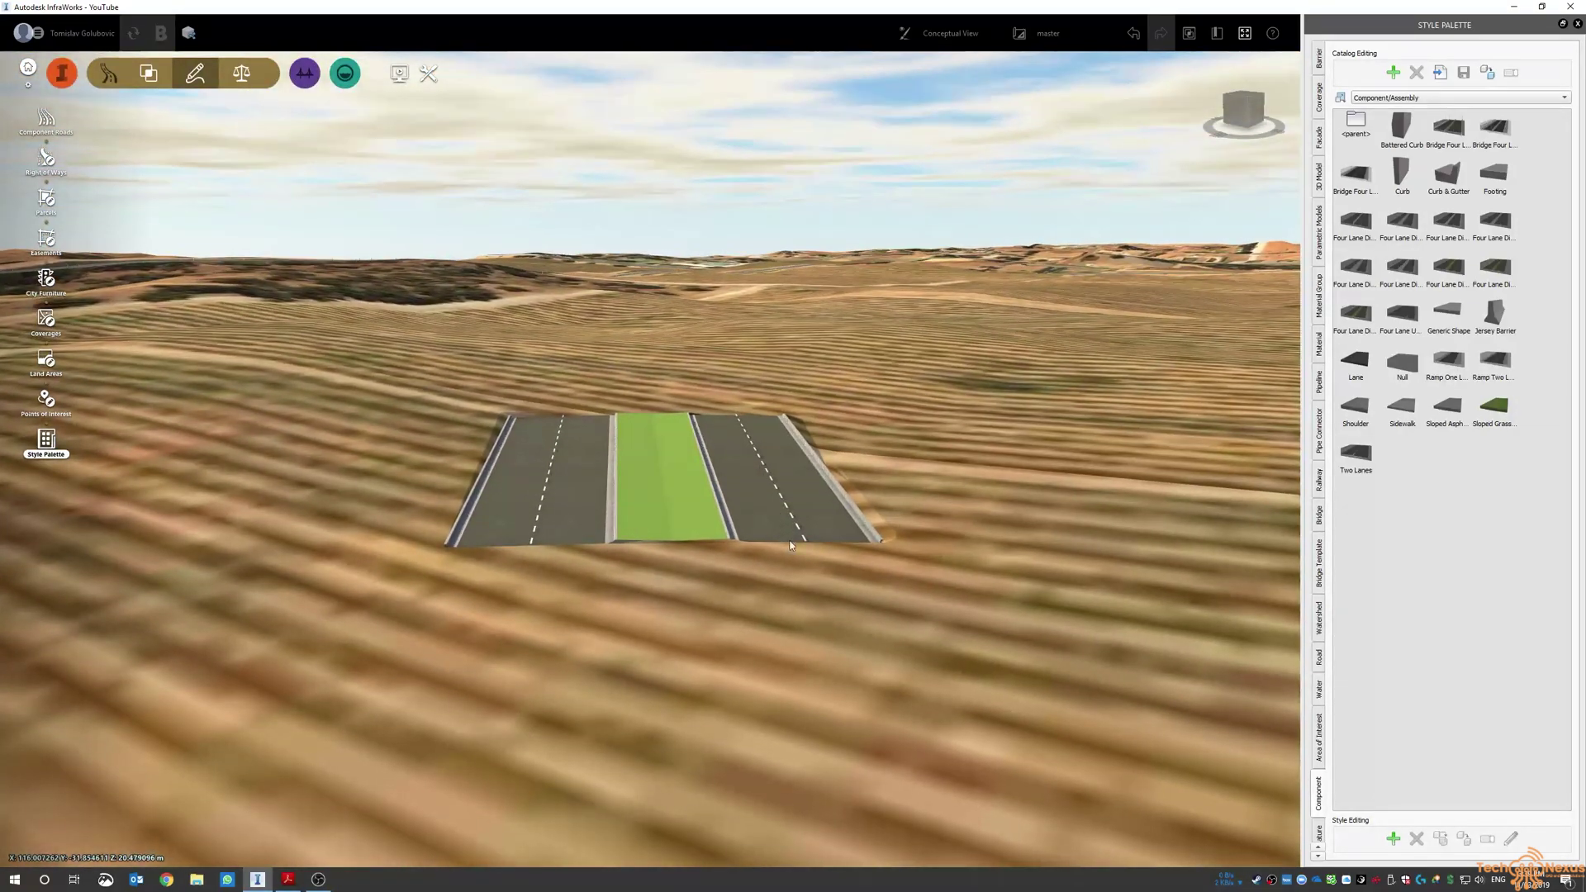
scroll(859, 529, "up", 2)
middle_click_drag(869, 562, 765, 329)
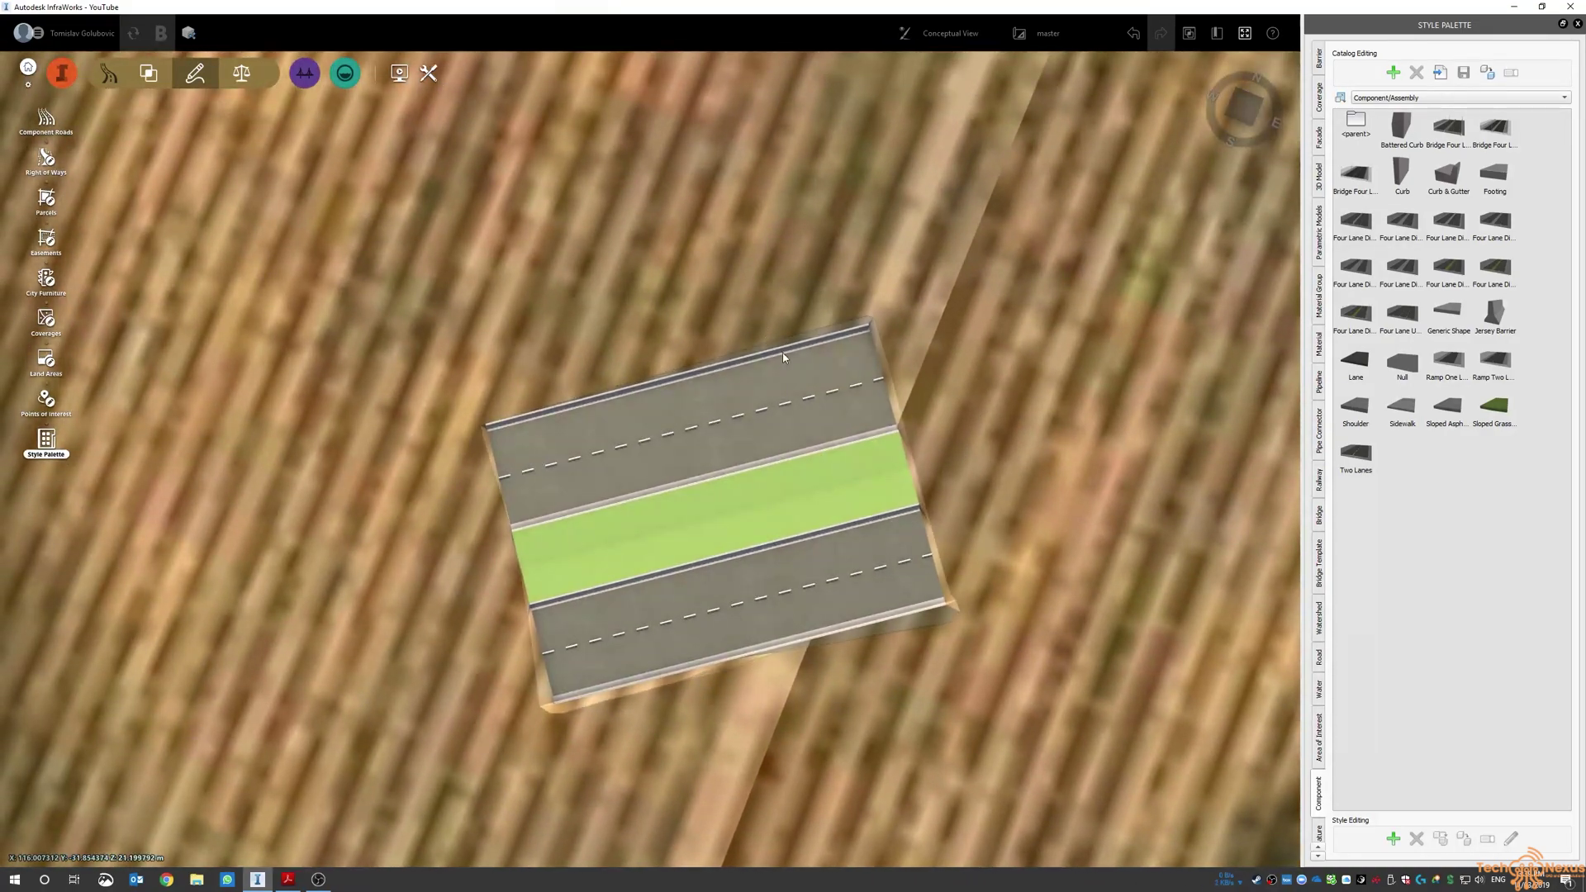
left_click(783, 357)
right_click(784, 357)
left_click(891, 426)
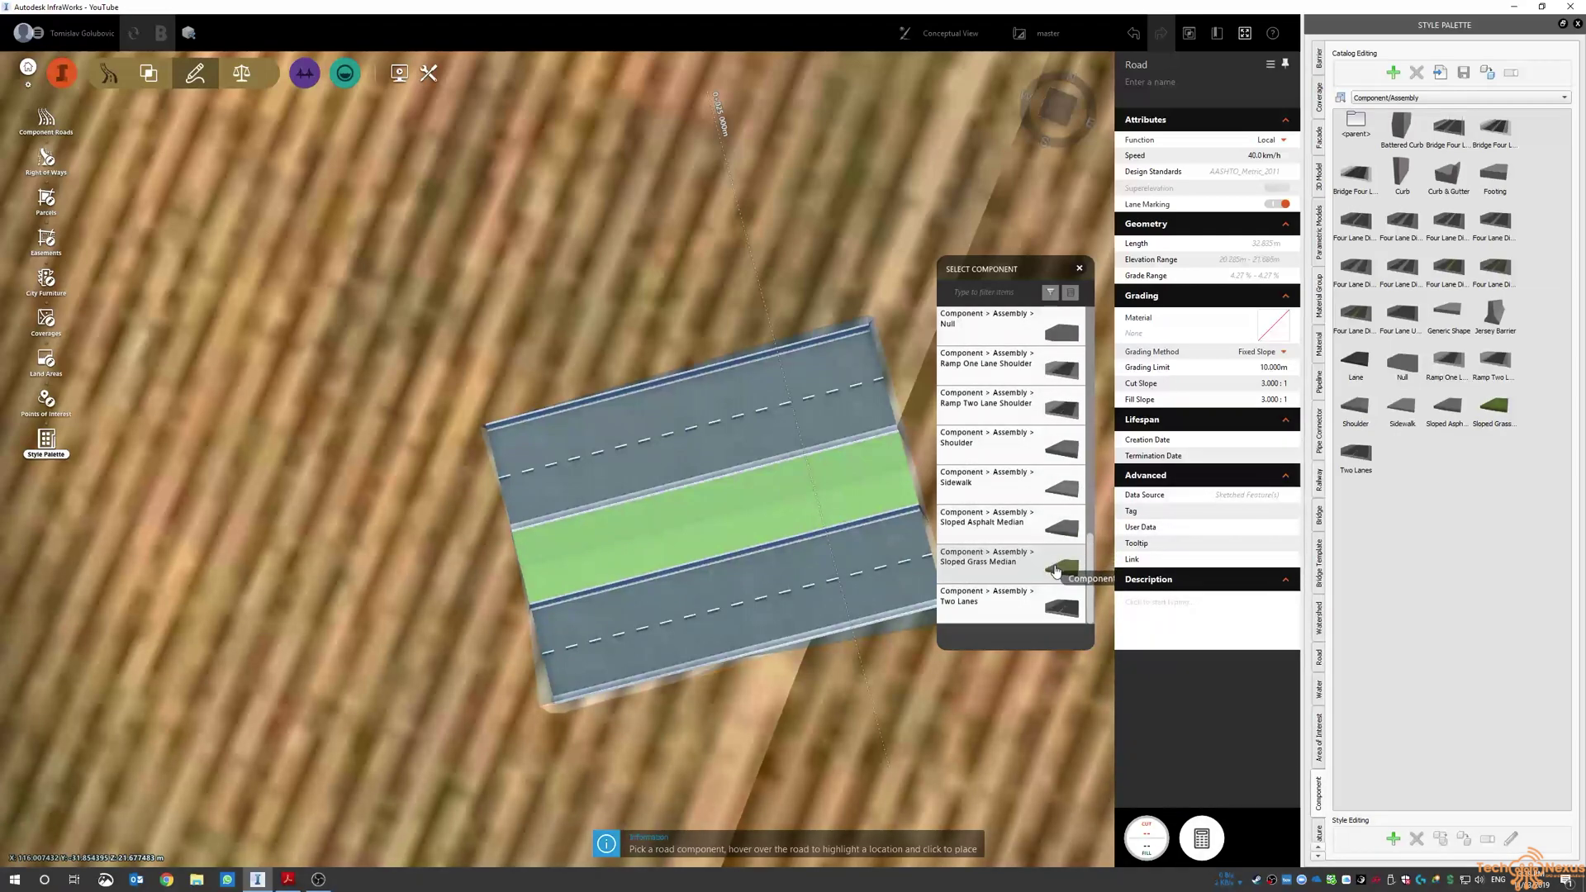
left_click(489, 424)
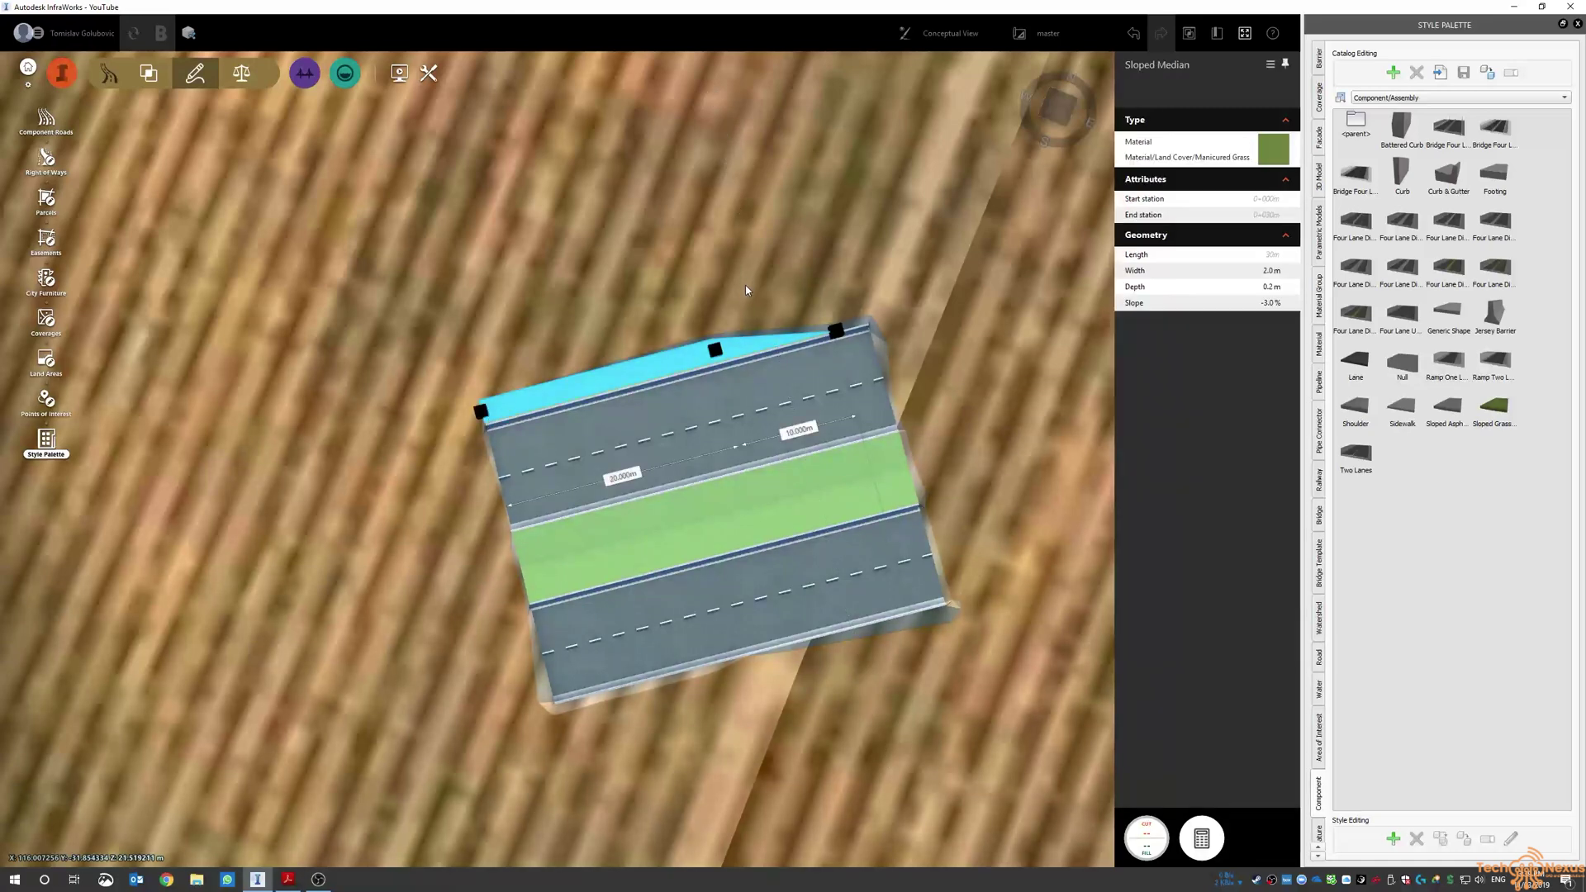
- Extend the grass border to the far end of the road, removing its tapered end
left_click(813, 334)
left_click_drag(835, 331, 926, 302)
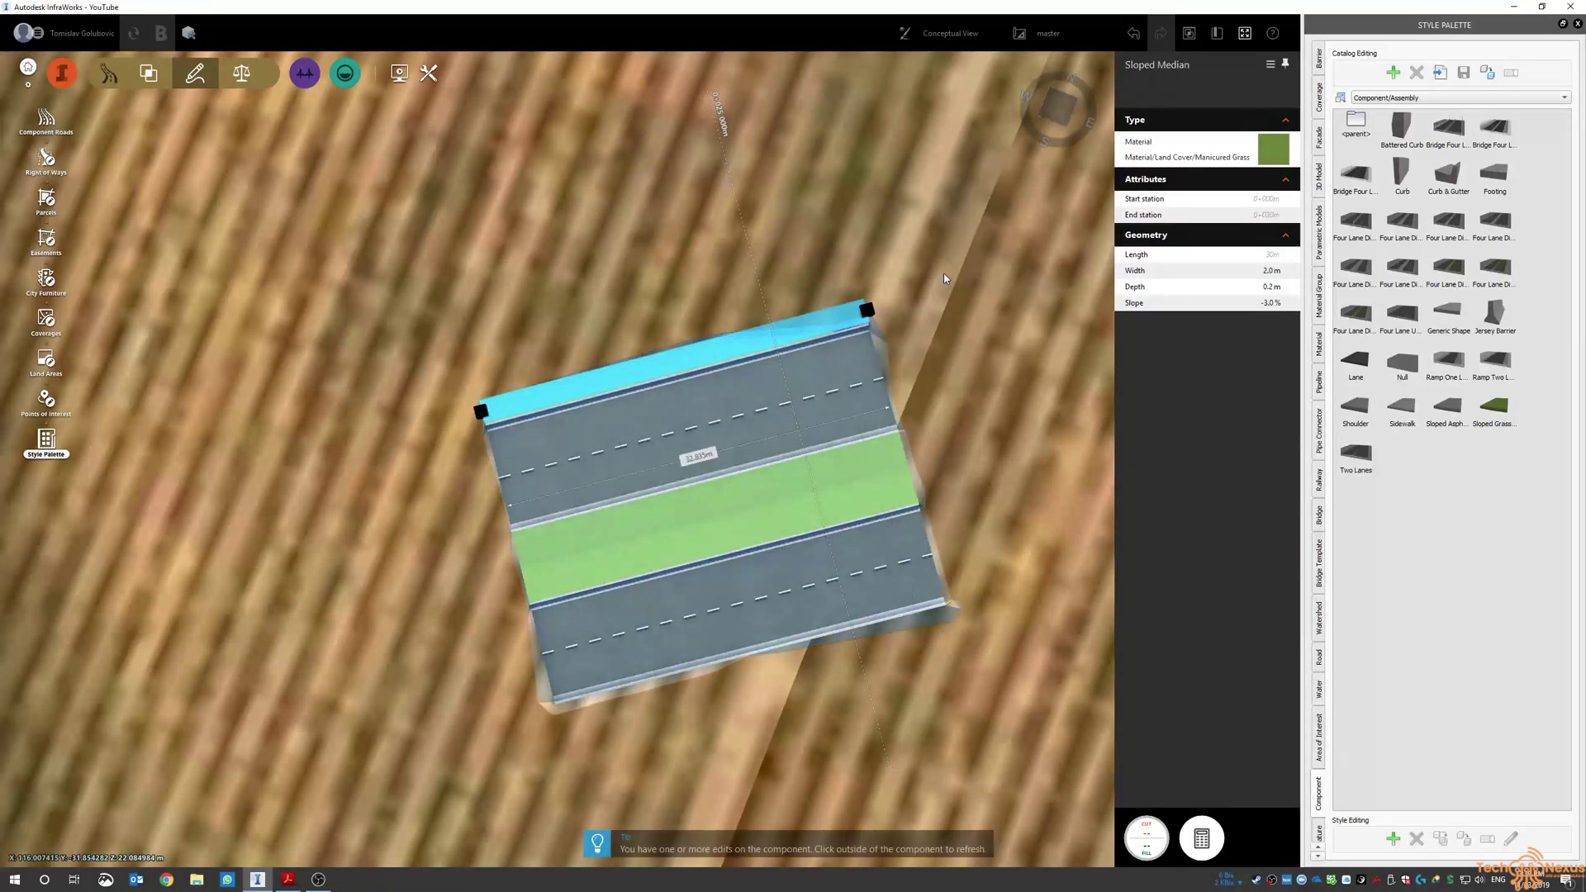
key("Escape")
- Check the border width in the VicRoads PDF in Adobe Acrobat Reader, return to InfraWorks and set the grass border's width to 7.3 m
left_click(761, 327)
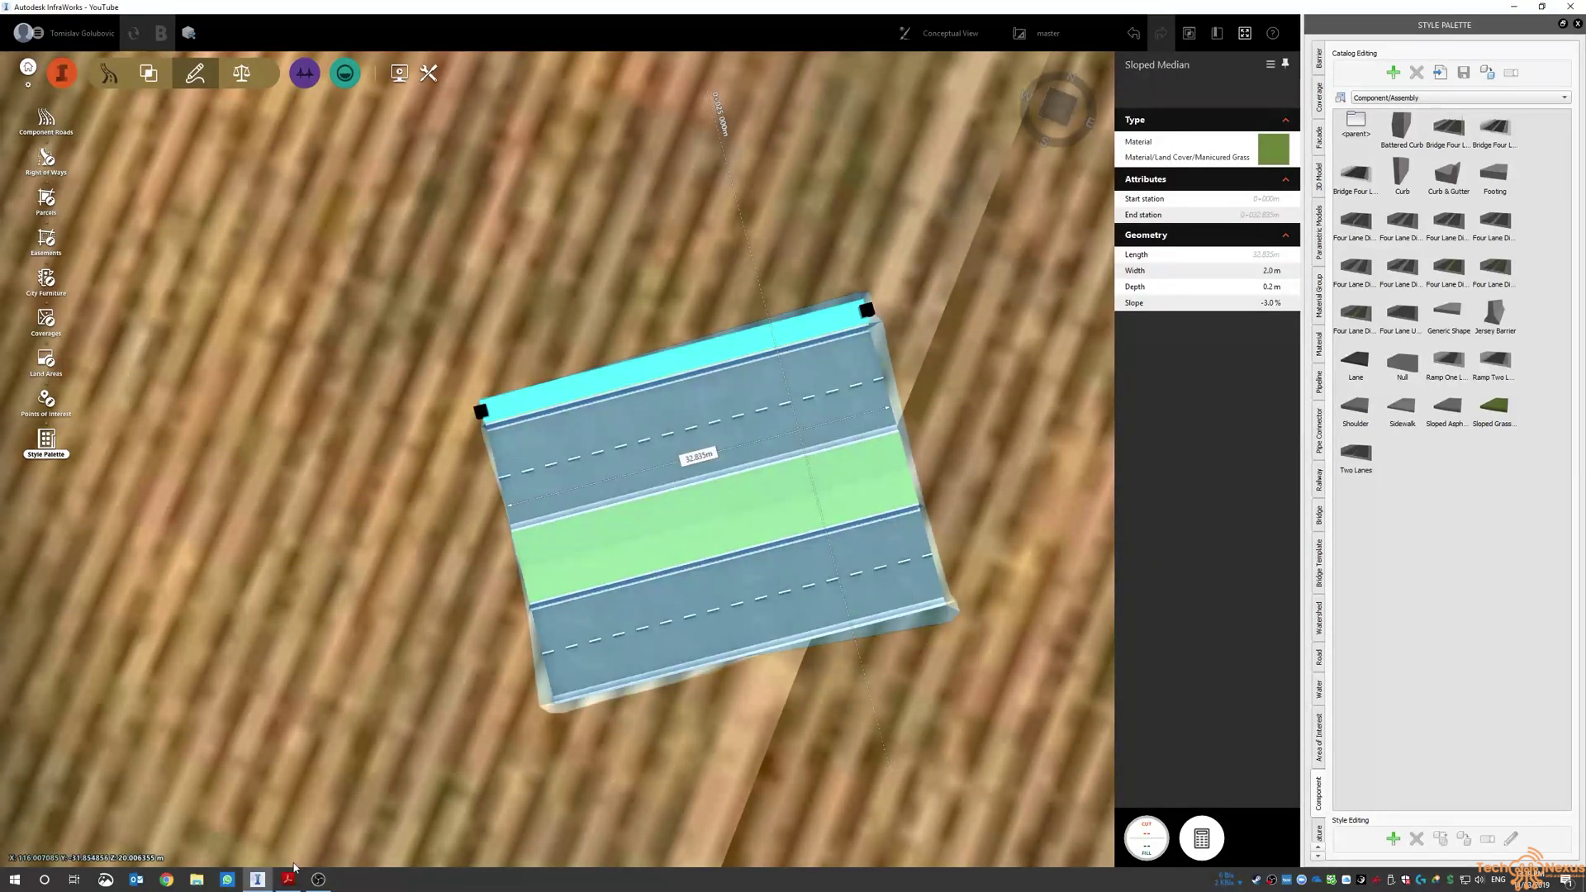
key("alt+Tab")
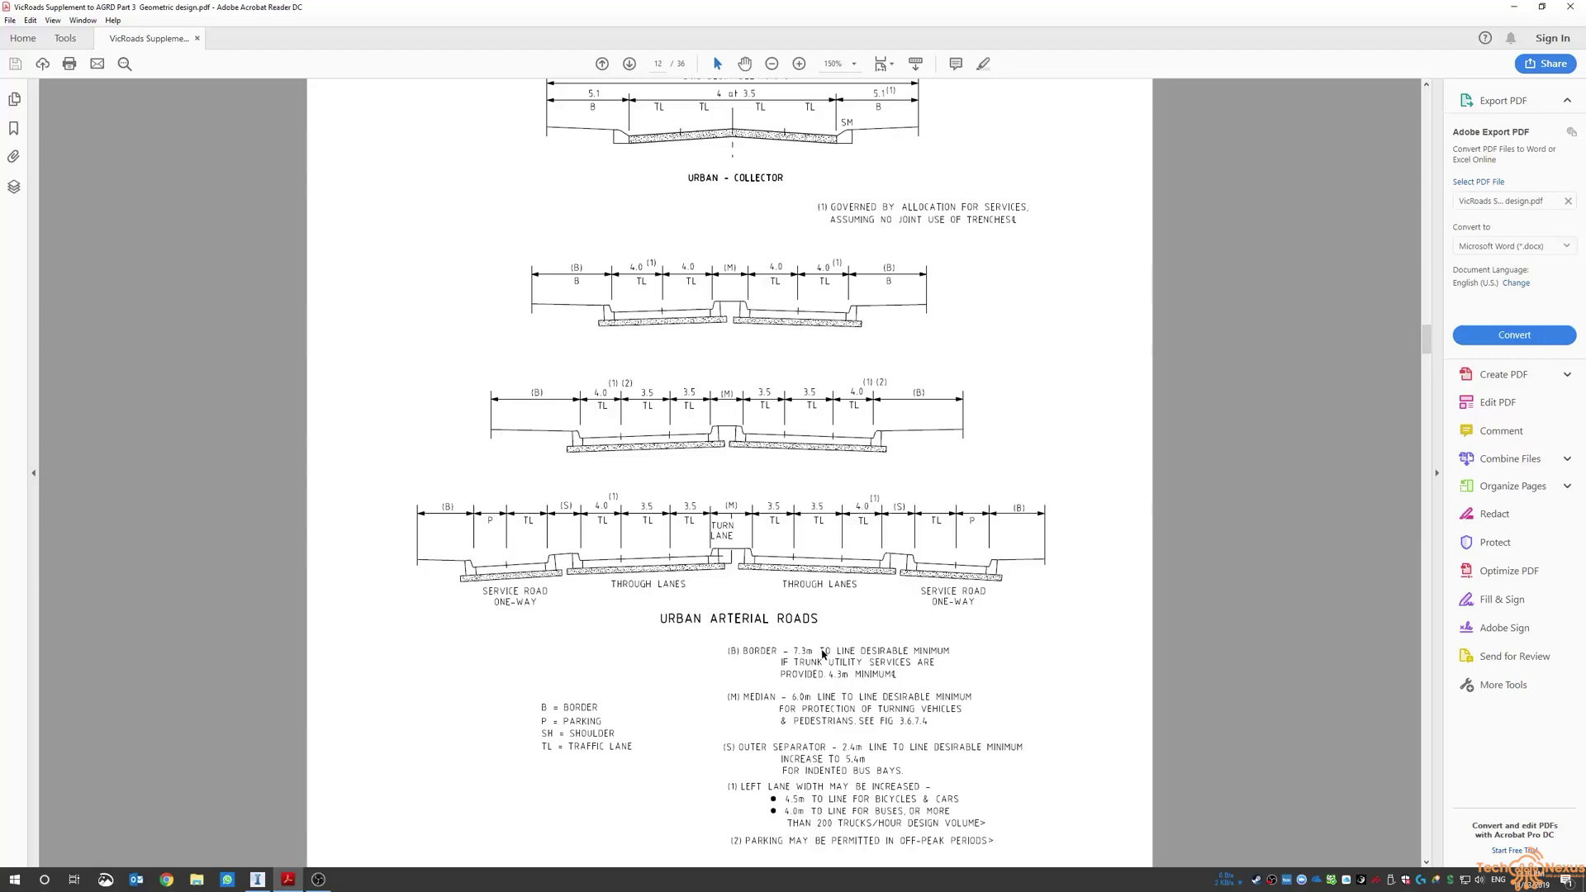
key("alt+Tab")
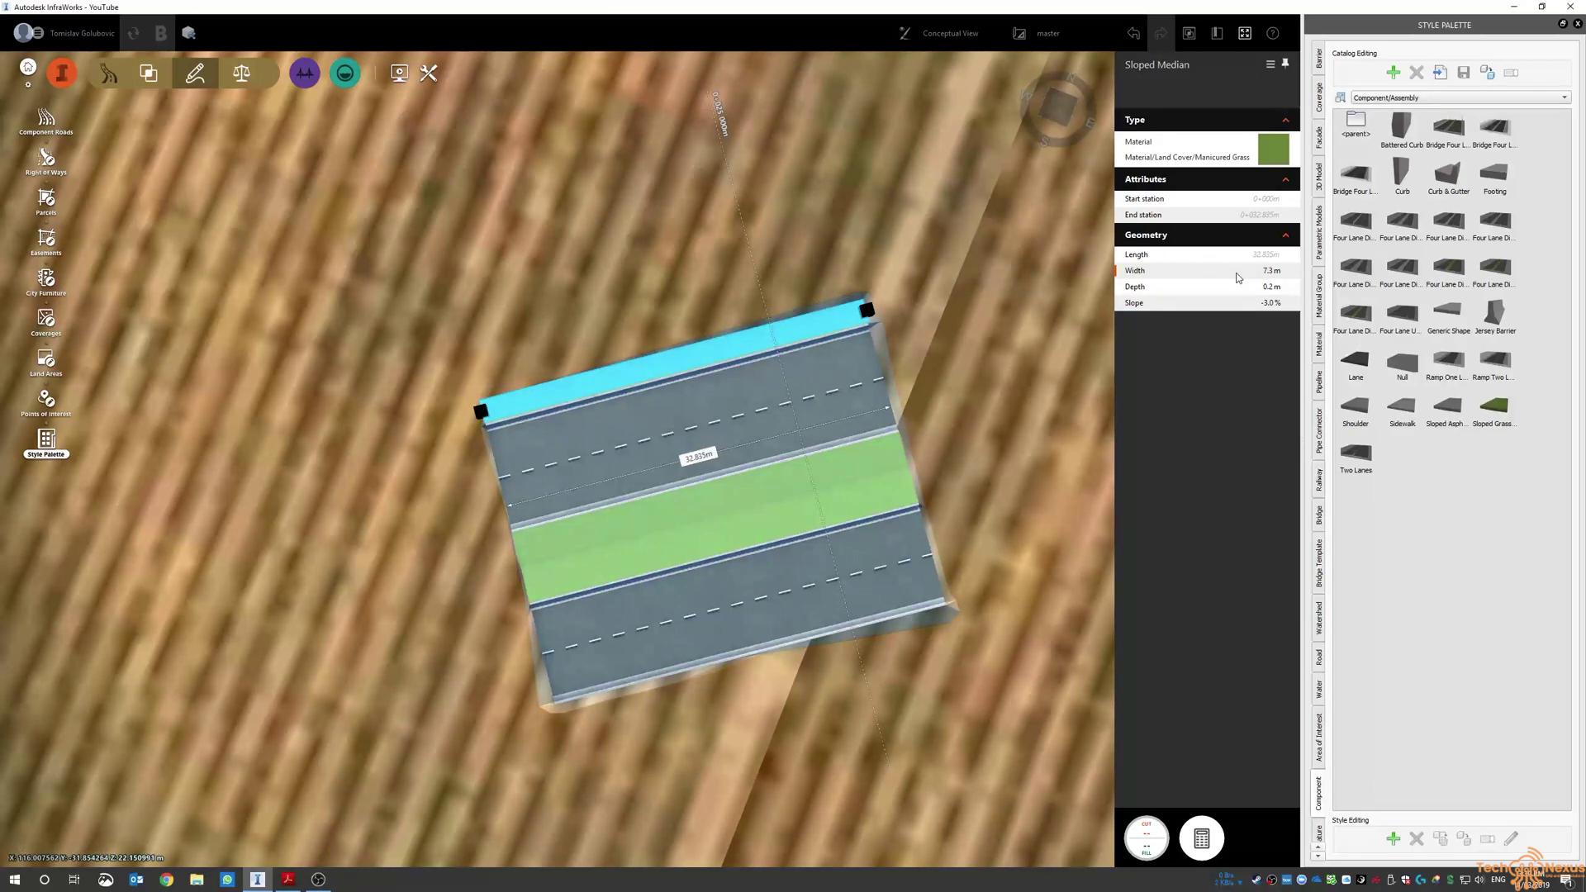
left_click(955, 399)
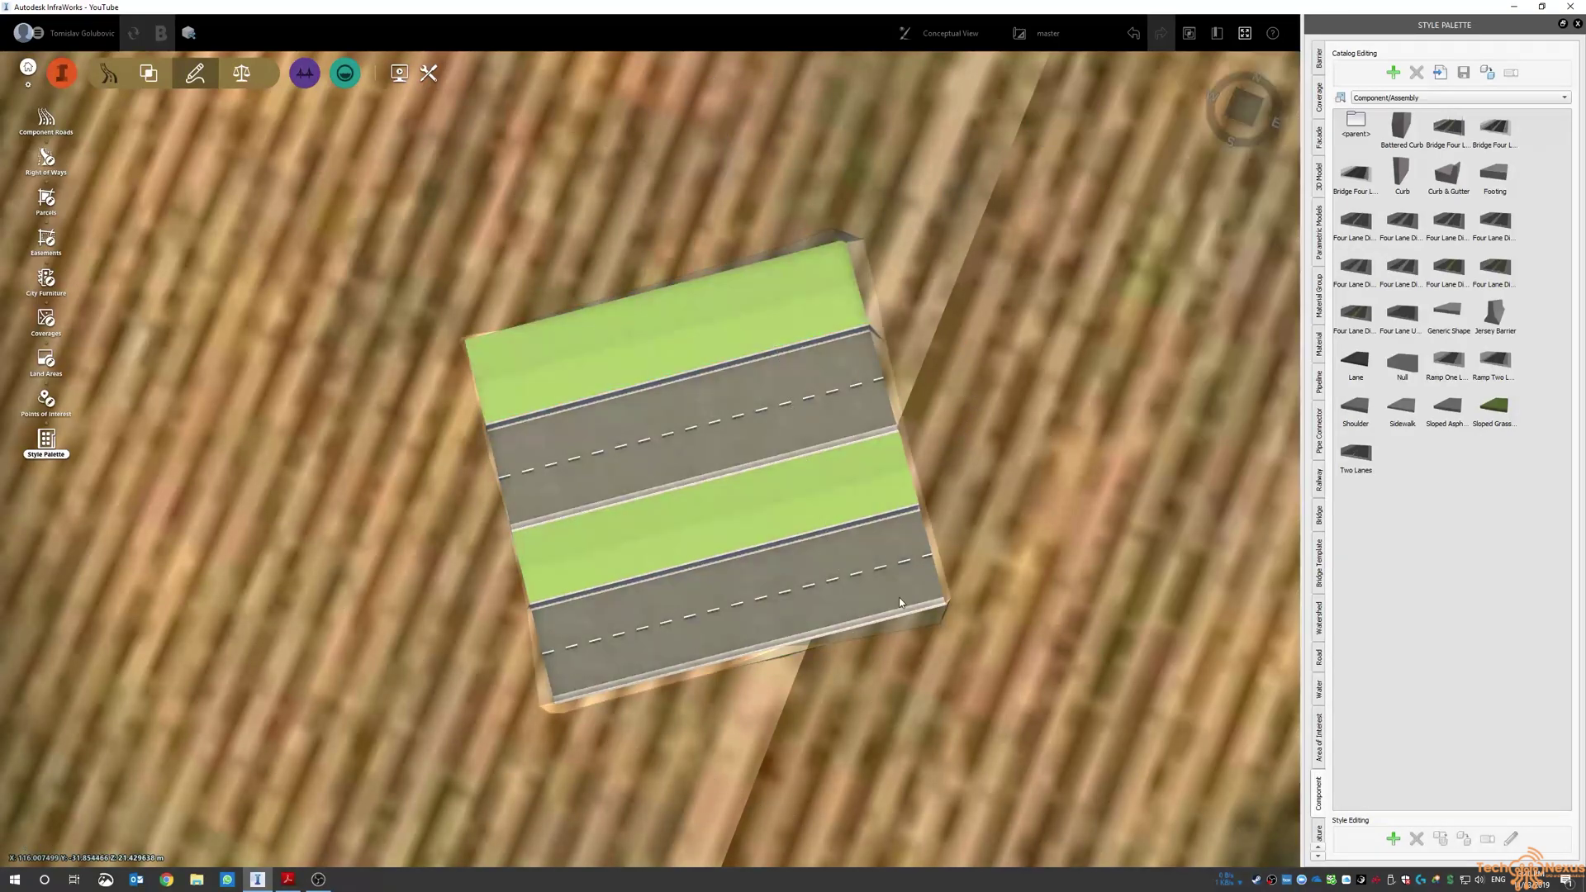
- Insert a Sloped Grass Median as a border outside the opposite carriageway's outer Curb & Gutter, starting at station 0+000
left_click(865, 627)
right_click(864, 624)
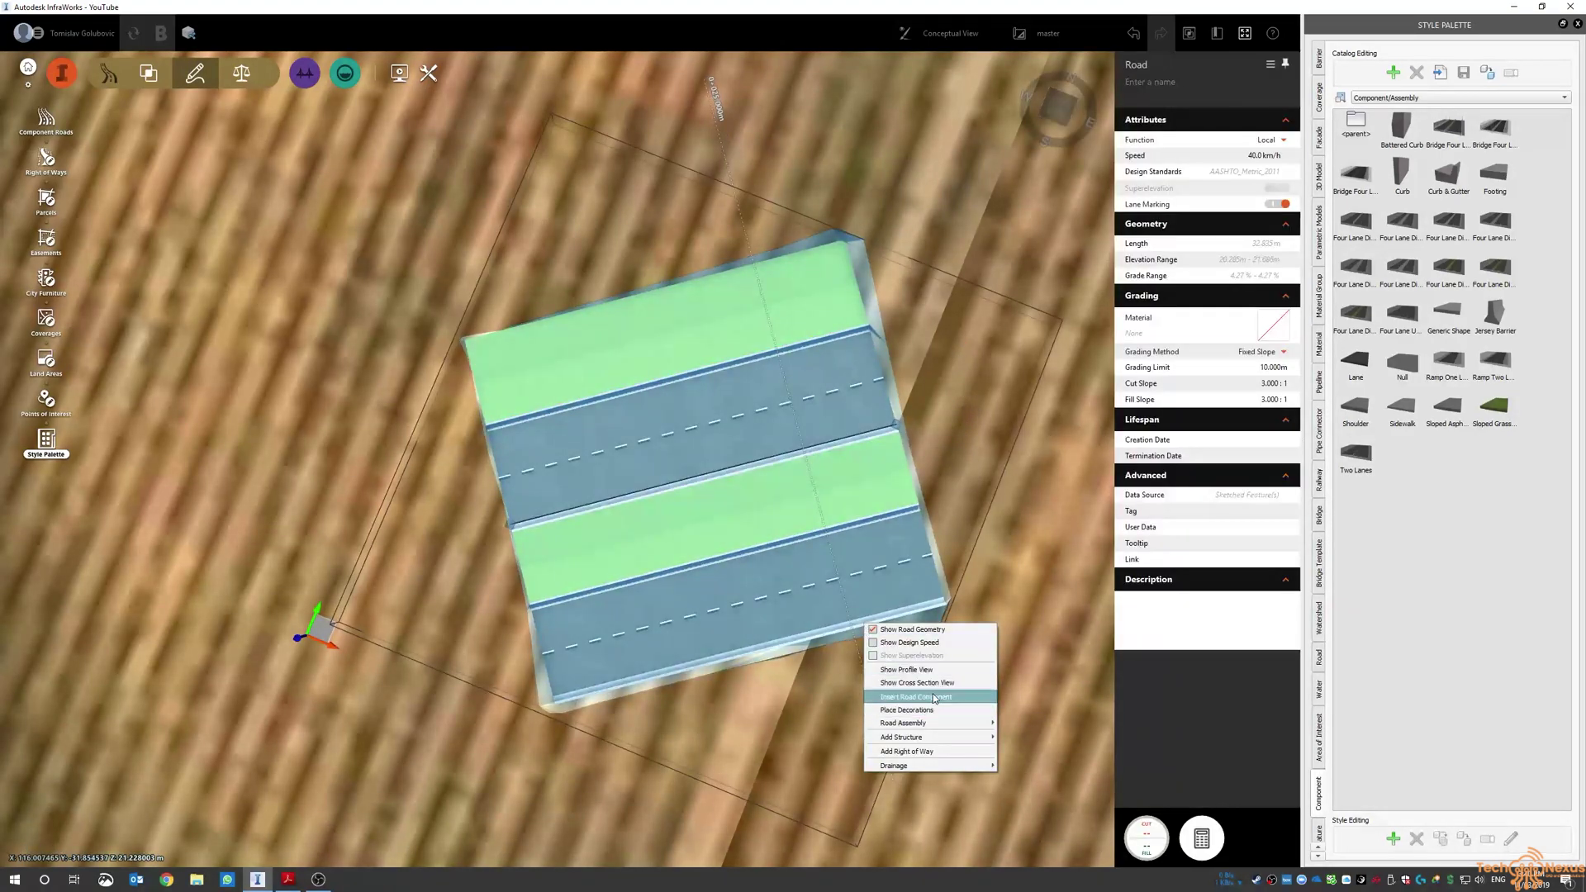
left_click(934, 698)
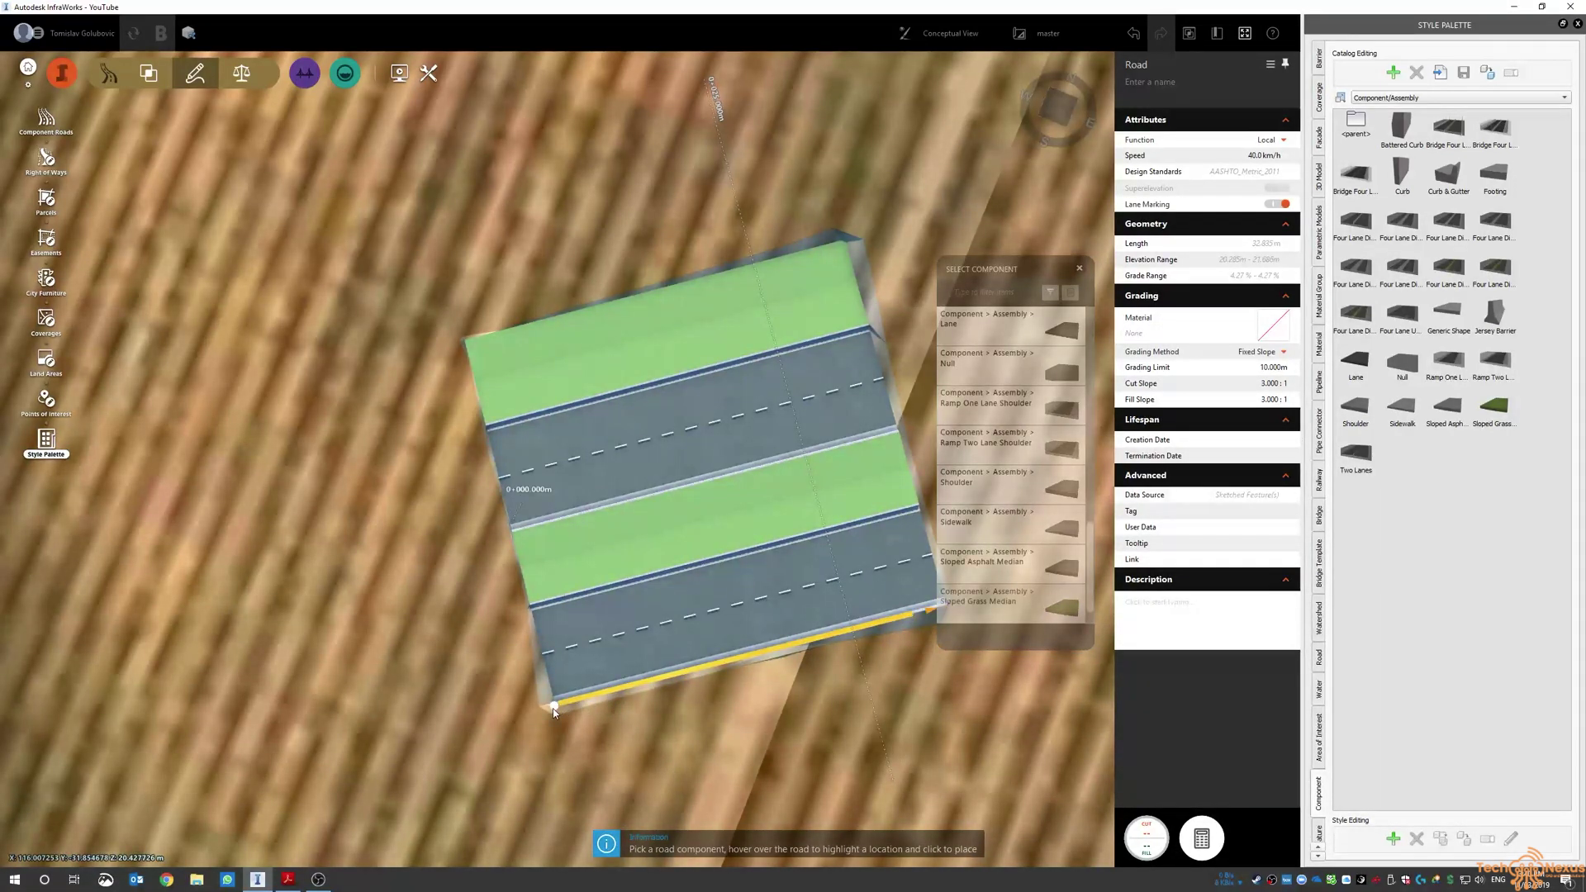
left_click(556, 708)
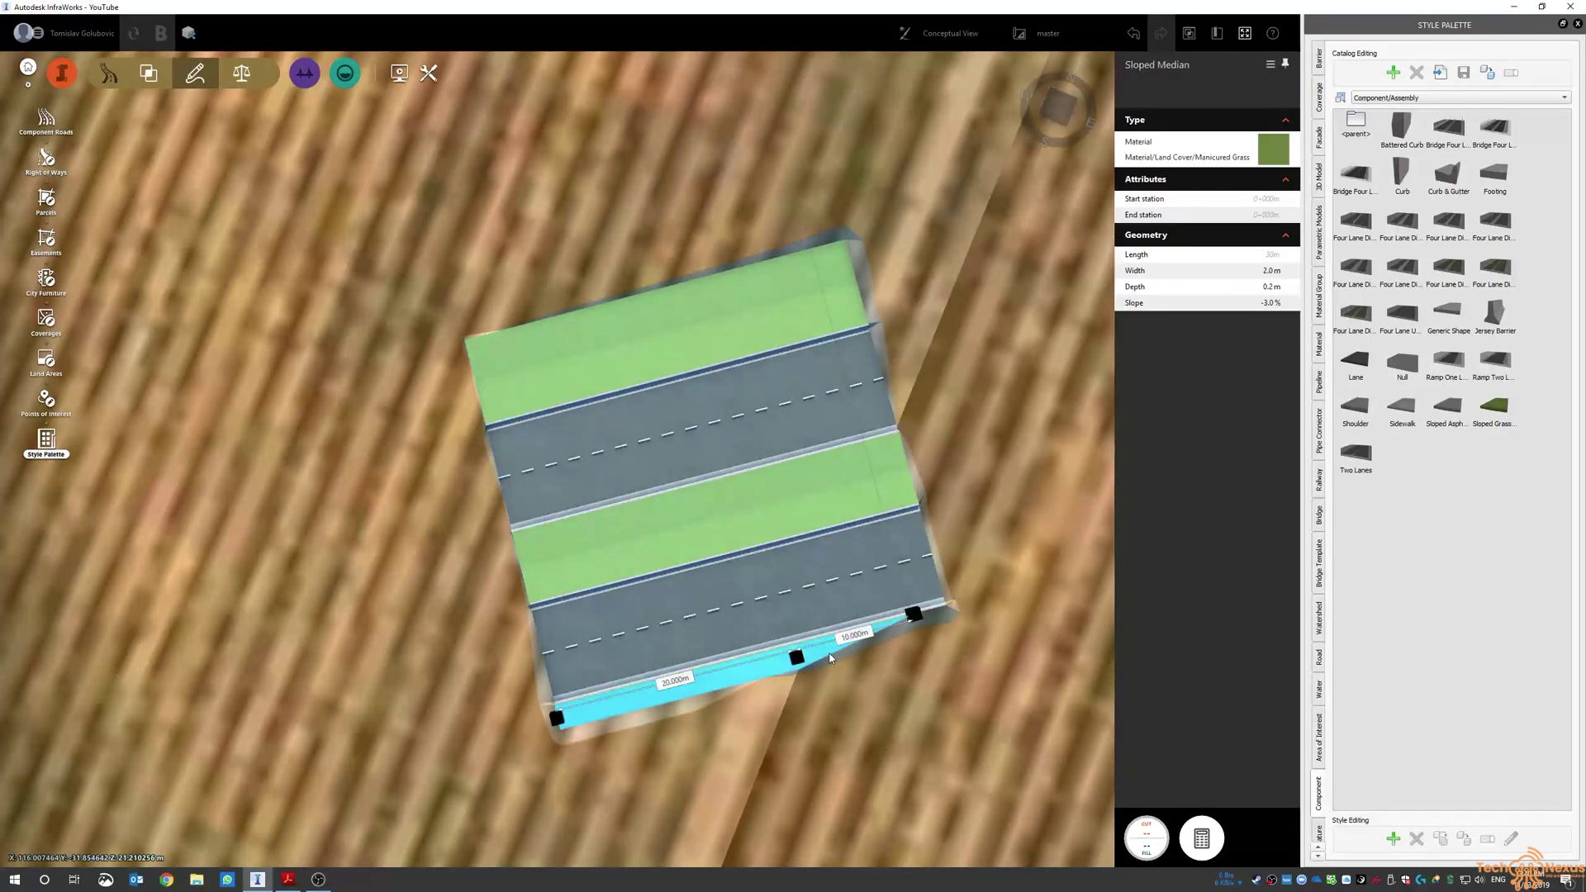
- Extend the new grass border to the far end of the road and set its width to 7.3 m
left_click(958, 617)
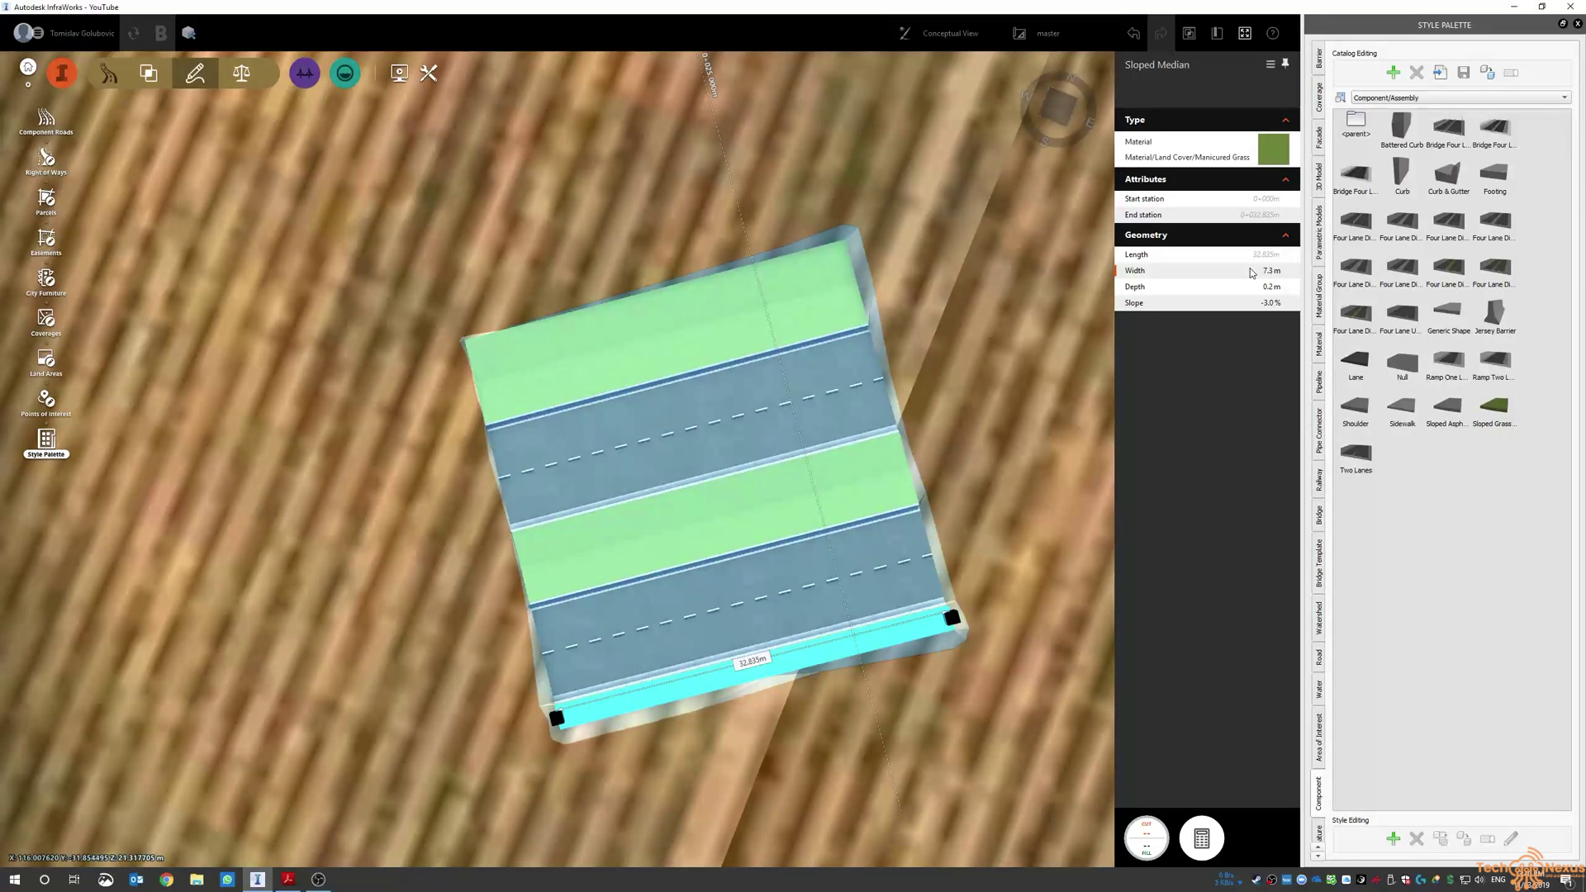
key("Escape")
key("Escape")
- Compare the modelled cross-section with the urban arterial diagrams in the VicRoads PDF in Adobe Acrobat Reader, returning to InfraWorks to inspect the road
left_click_drag(1008, 449, 1196, 236)
scroll(701, 392, "up", 3)
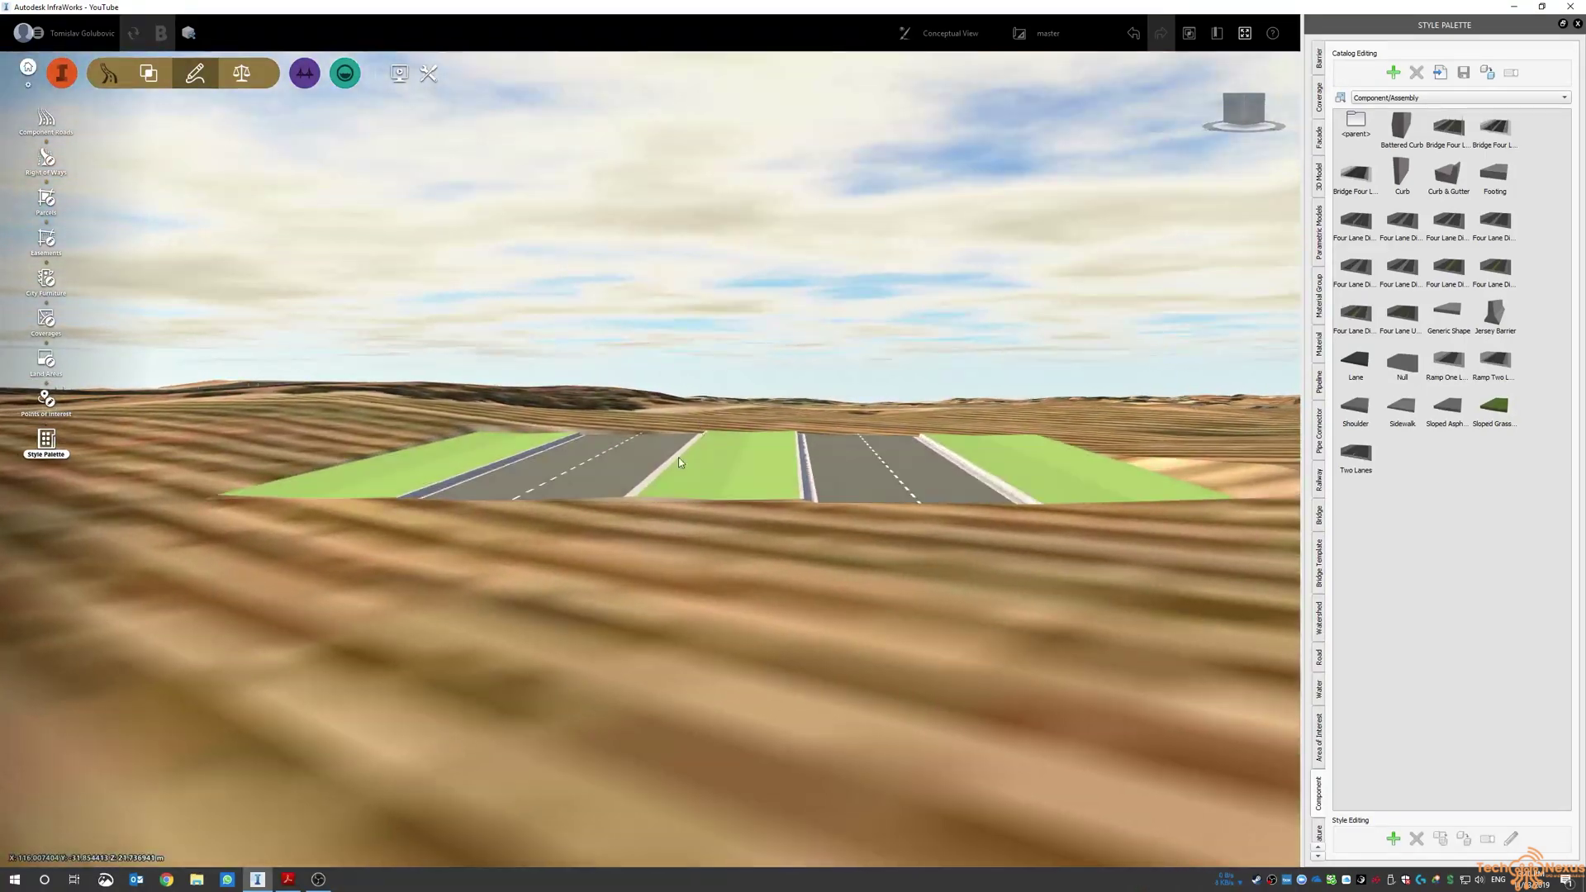
key("alt+Tab")
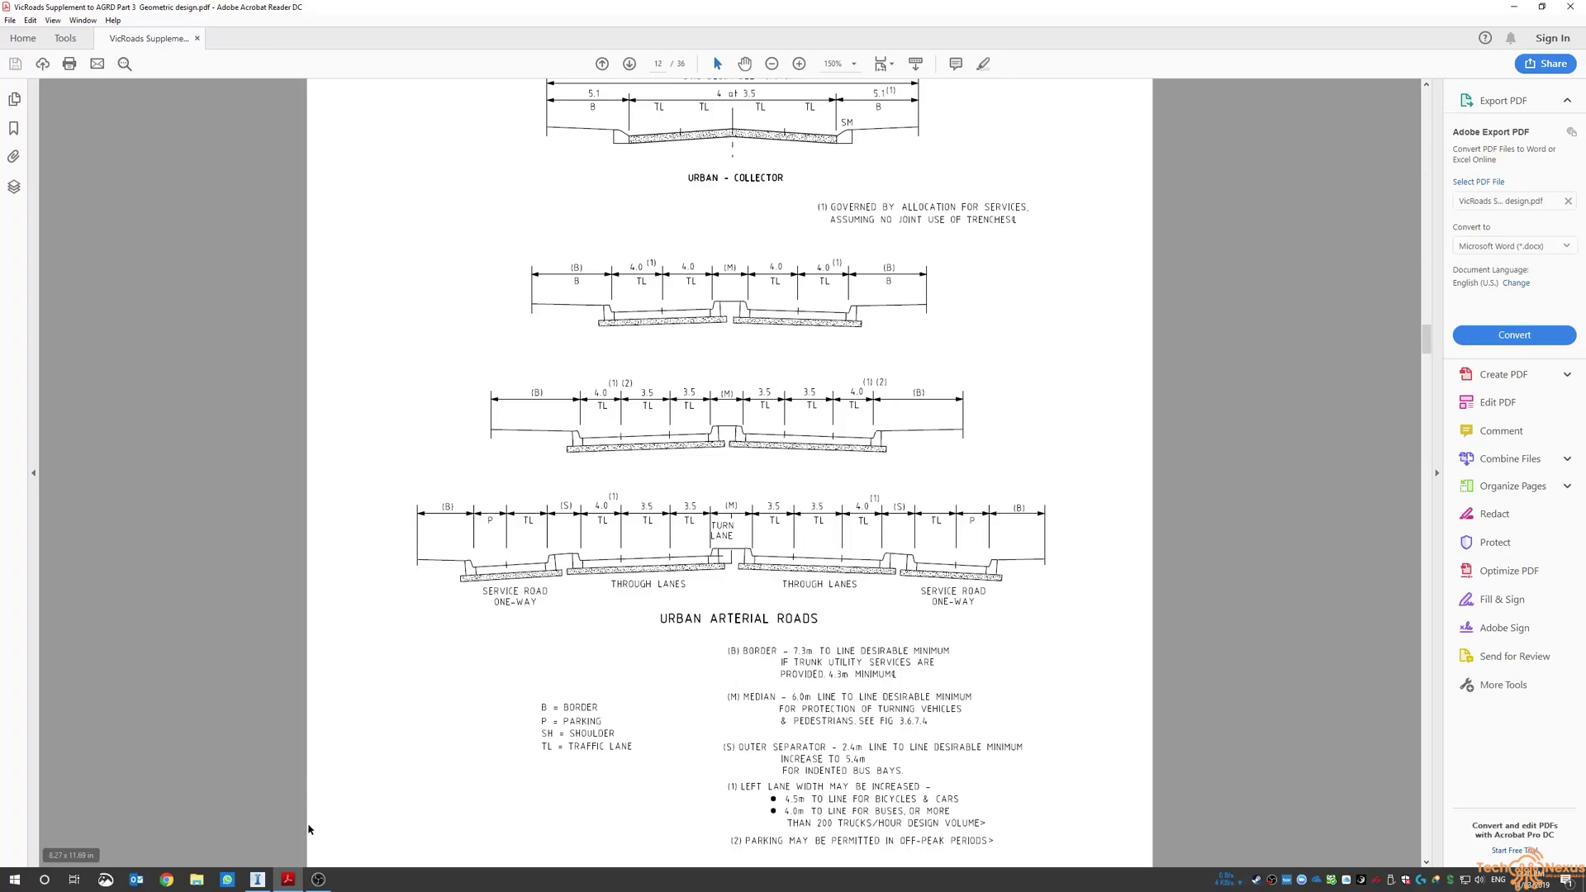
left_click(257, 879)
left_click_drag(704, 476, 549, 535)
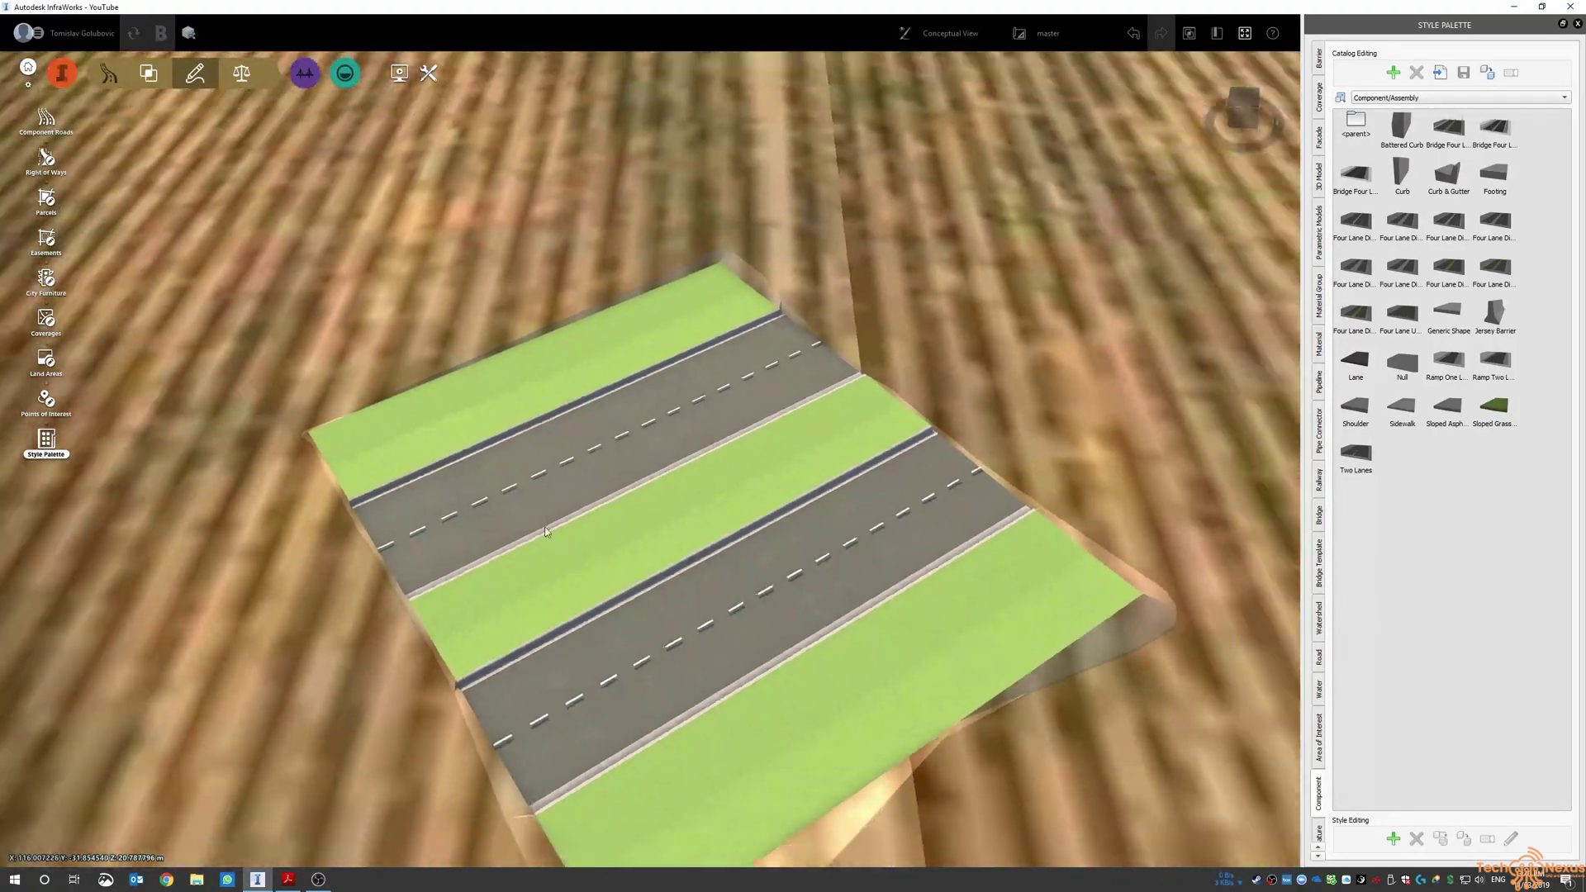
scroll(548, 535, "down", 3)
left_click_drag(785, 474, 730, 592)
middle_click_drag(731, 592, 666, 530)
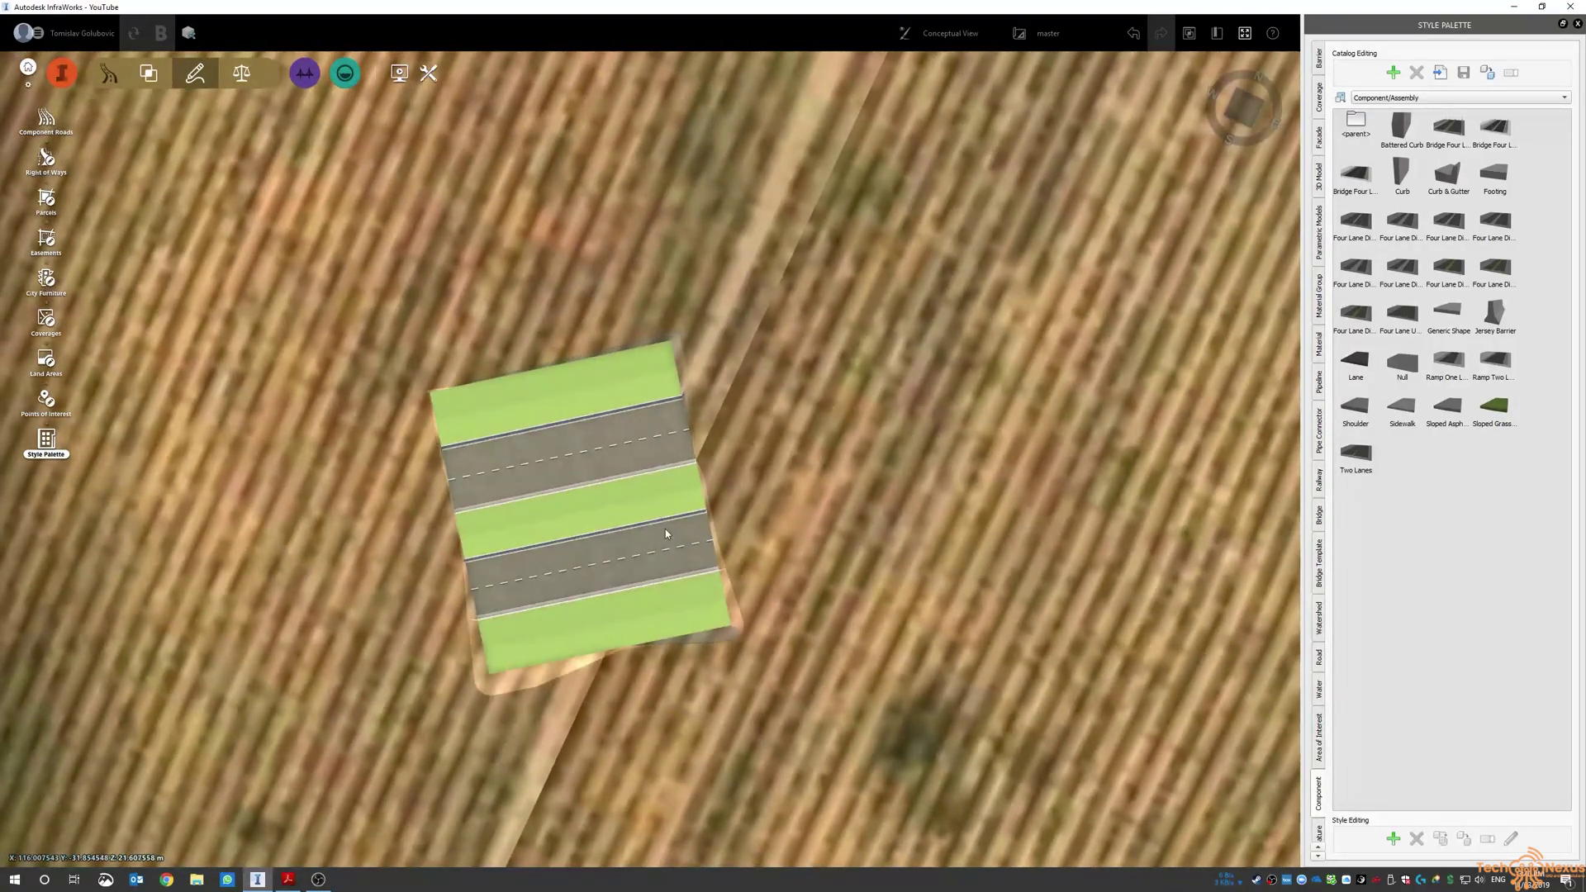
- Select the whole road and raise it slightly above the surrounding terrain
left_click(612, 500)
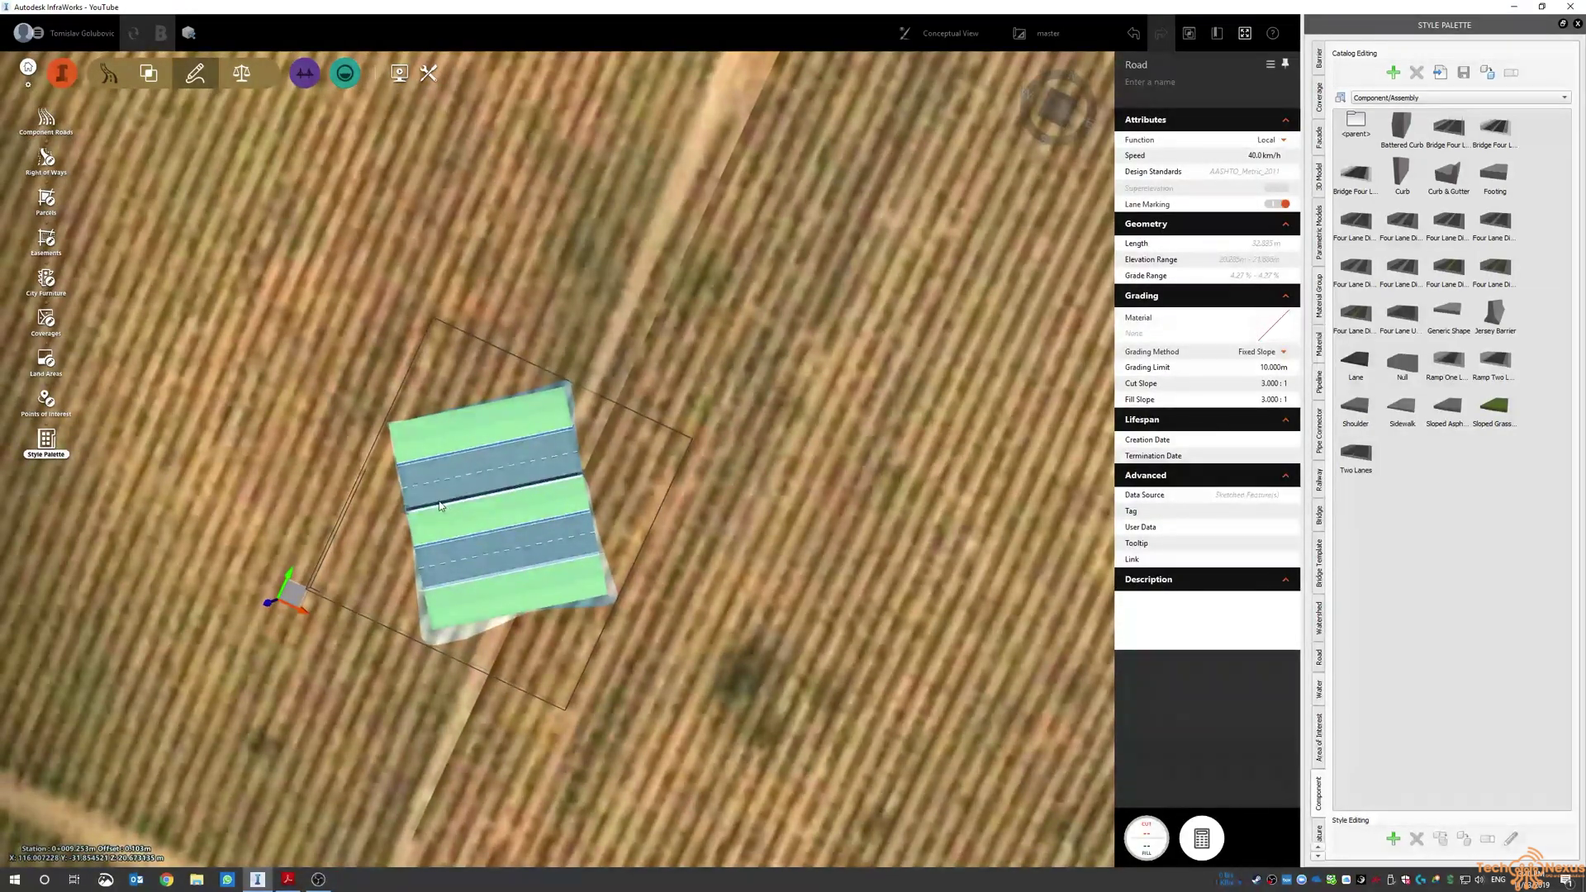
key("Escape")
left_click(468, 493)
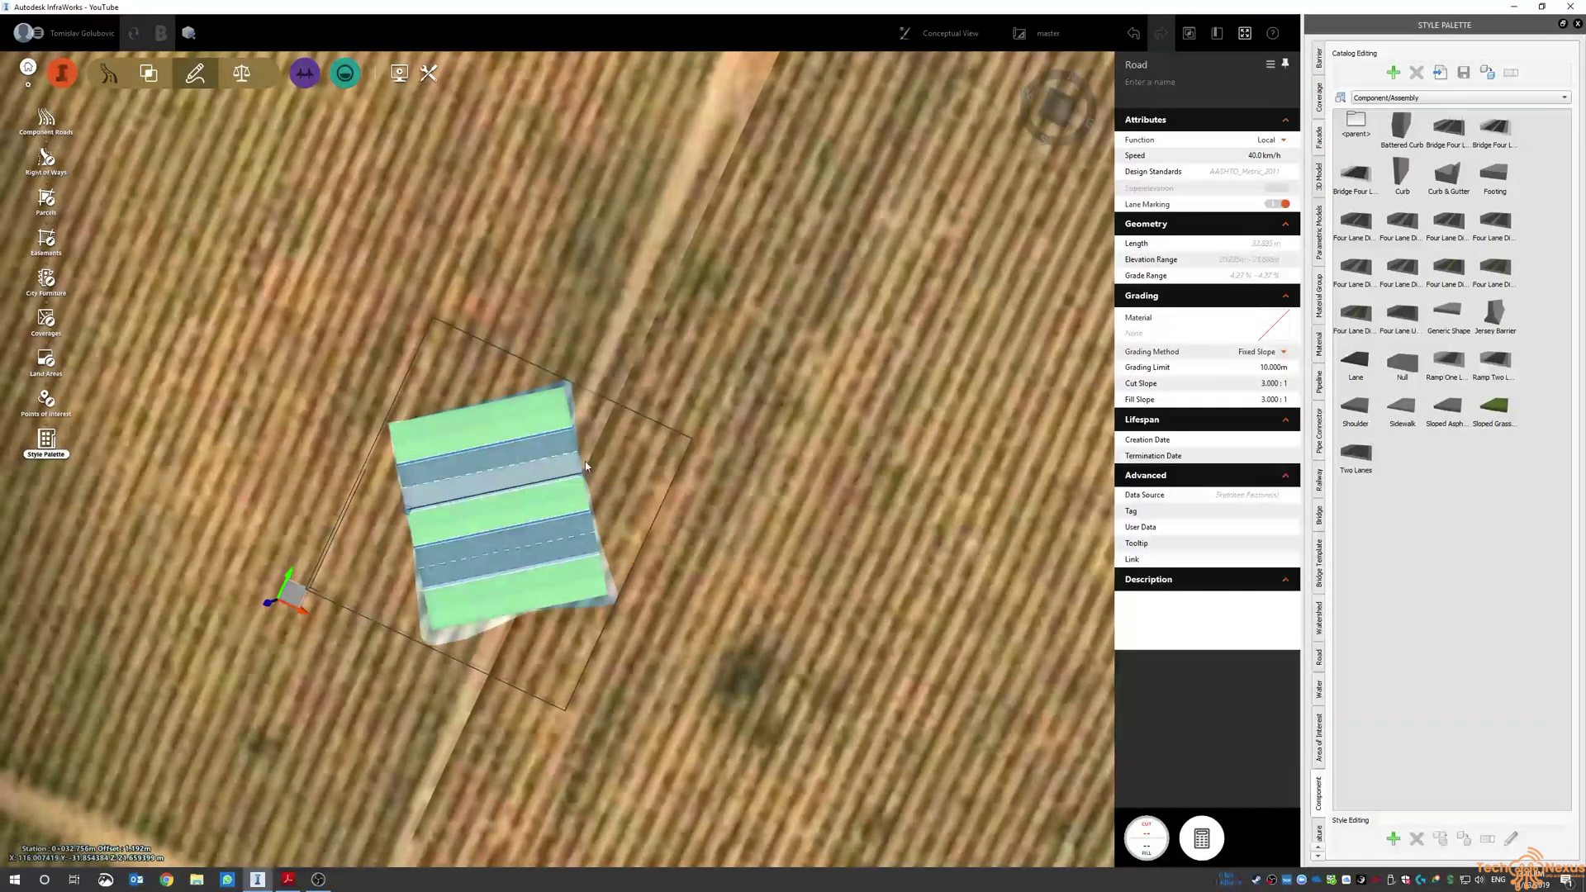
left_click_drag(406, 561, 313, 574)
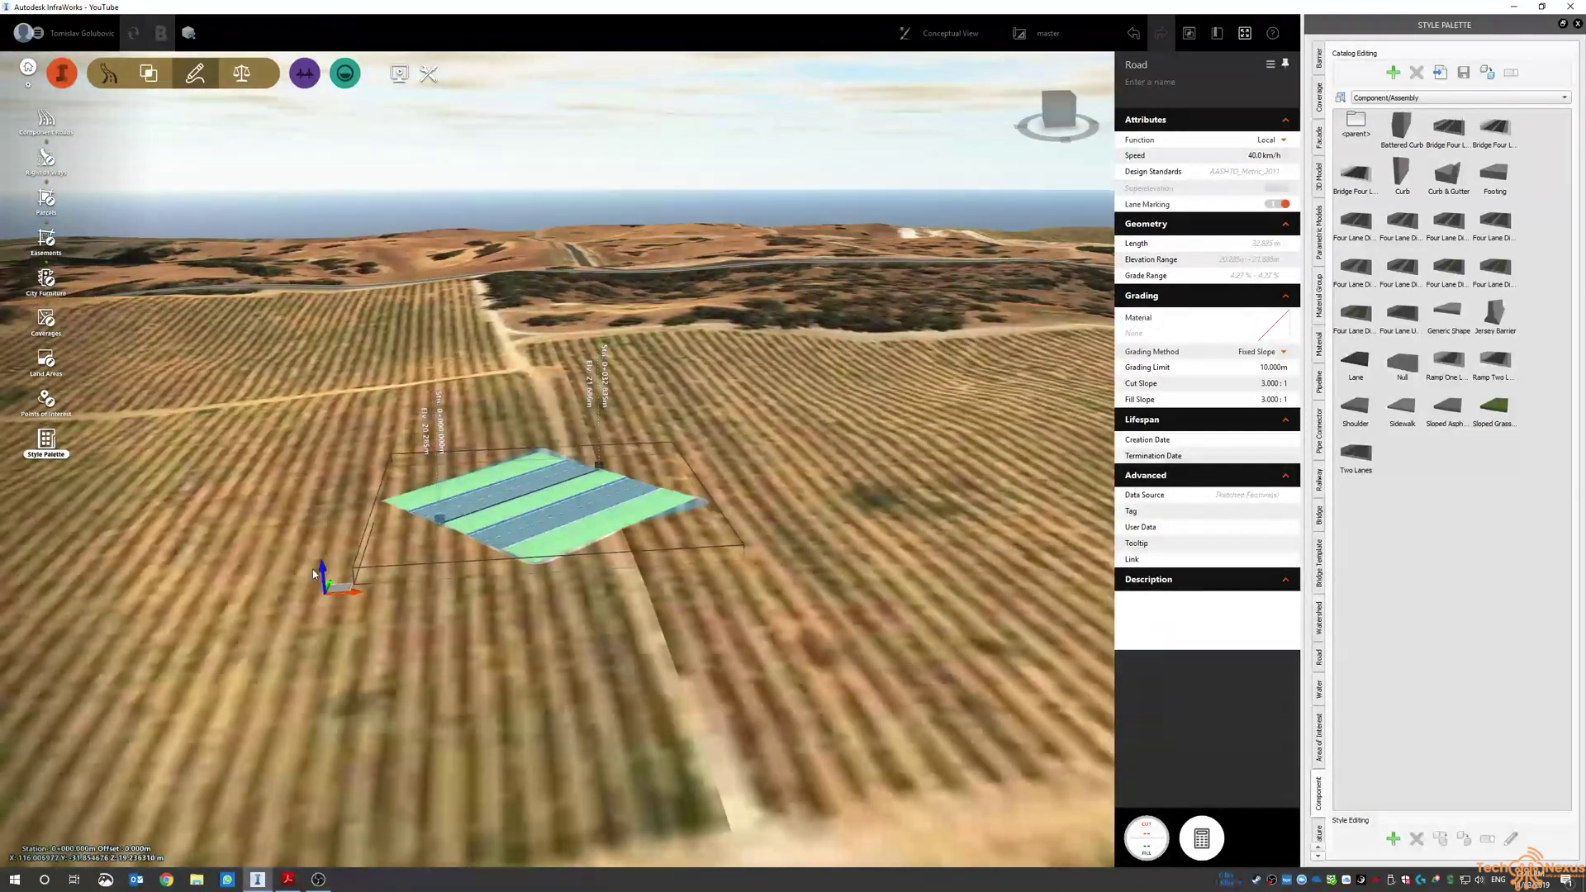
key("Escape")
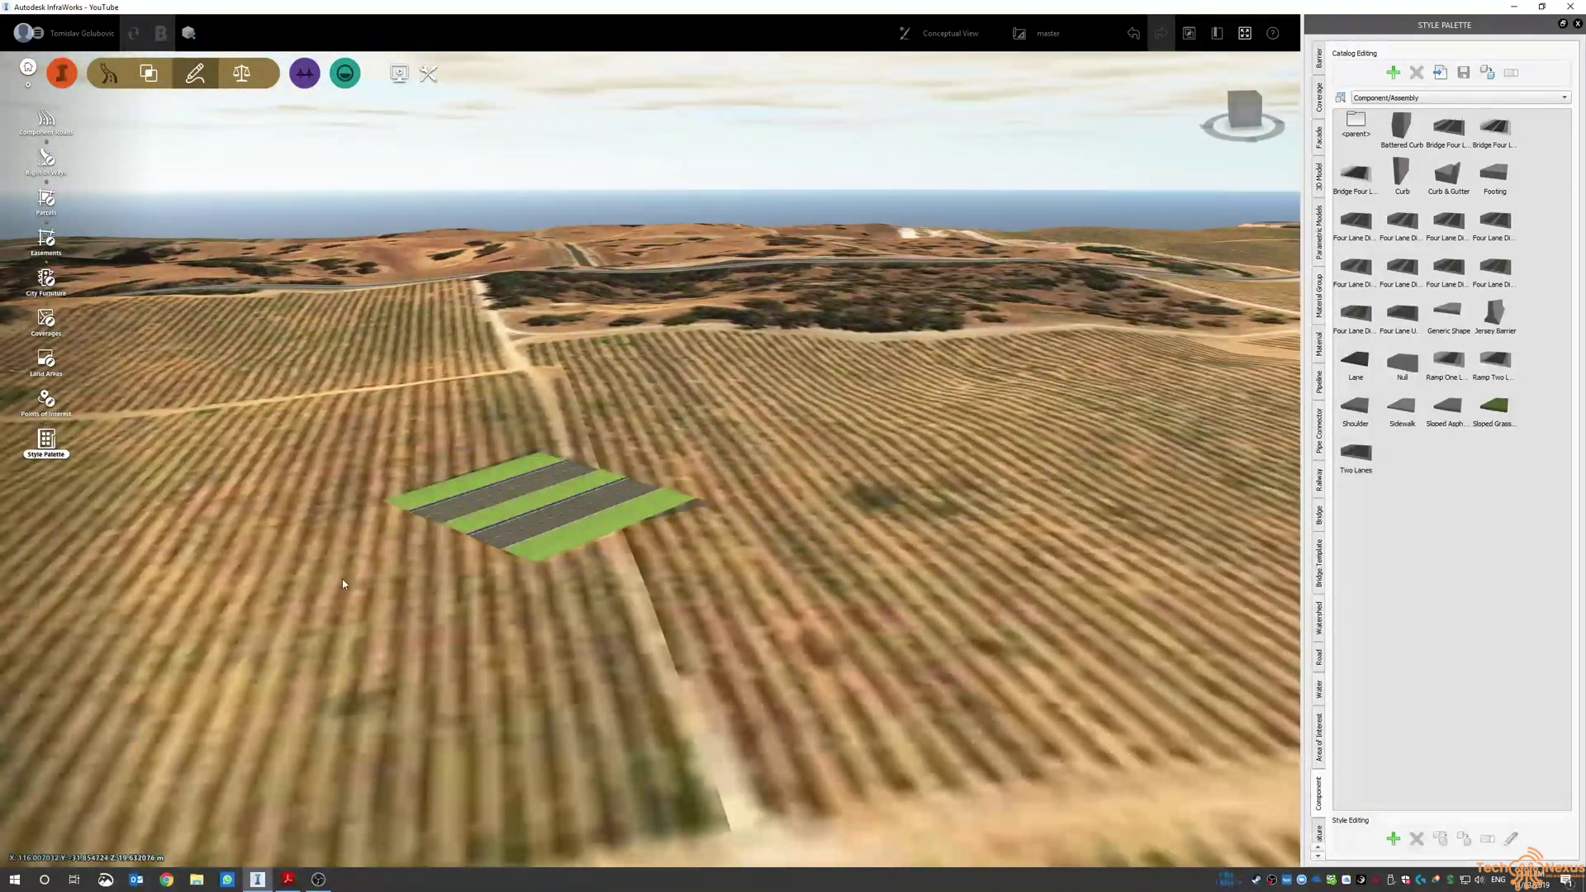
left_click(419, 503)
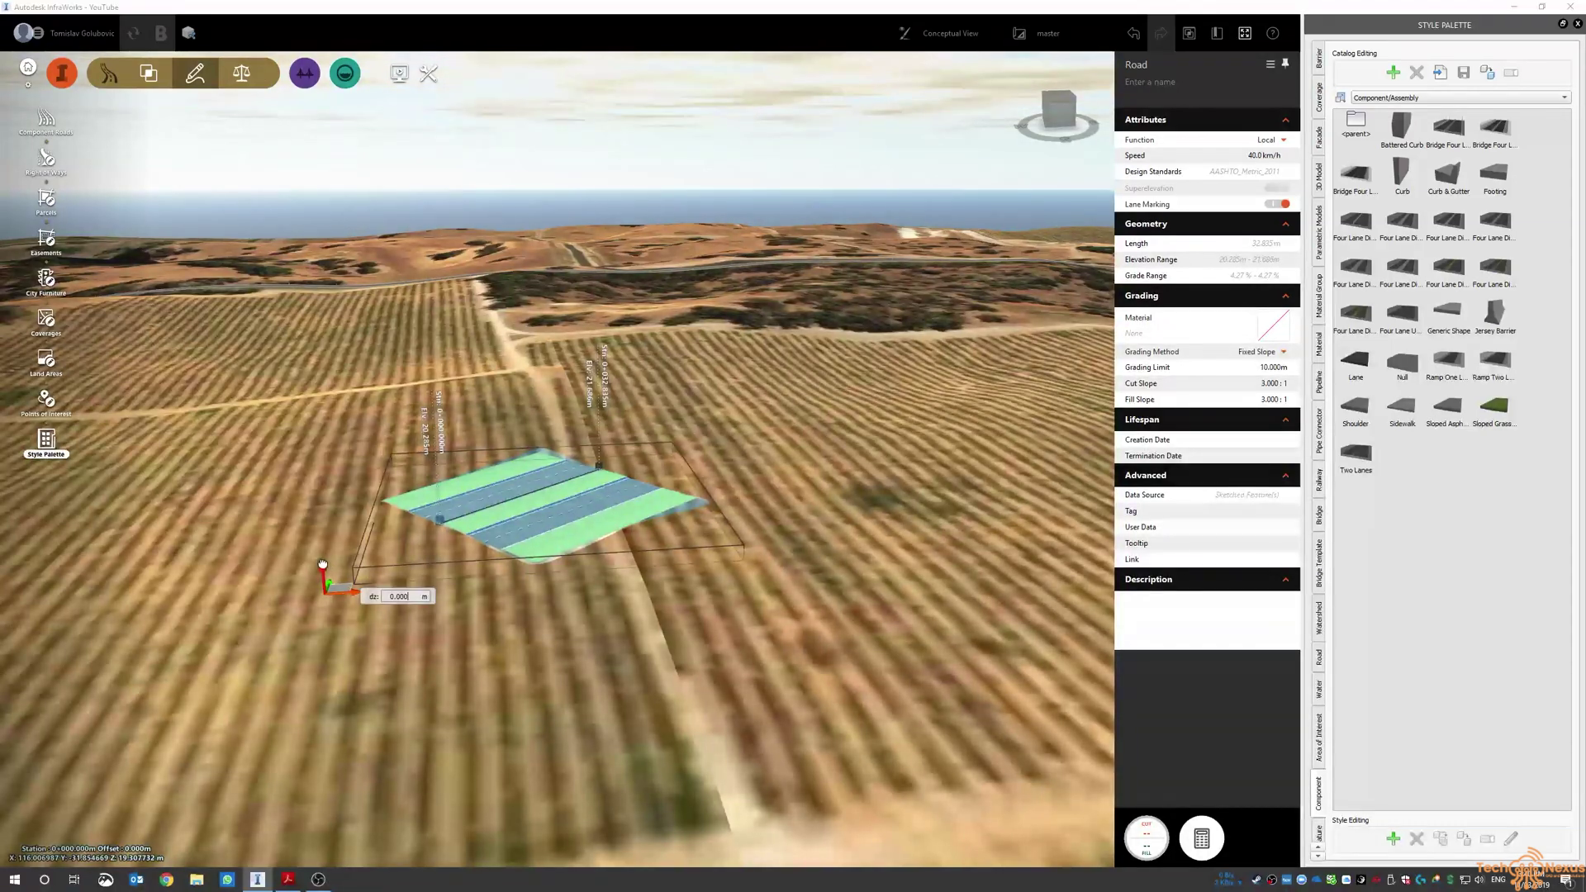
left_click_drag(322, 564, 322, 556)
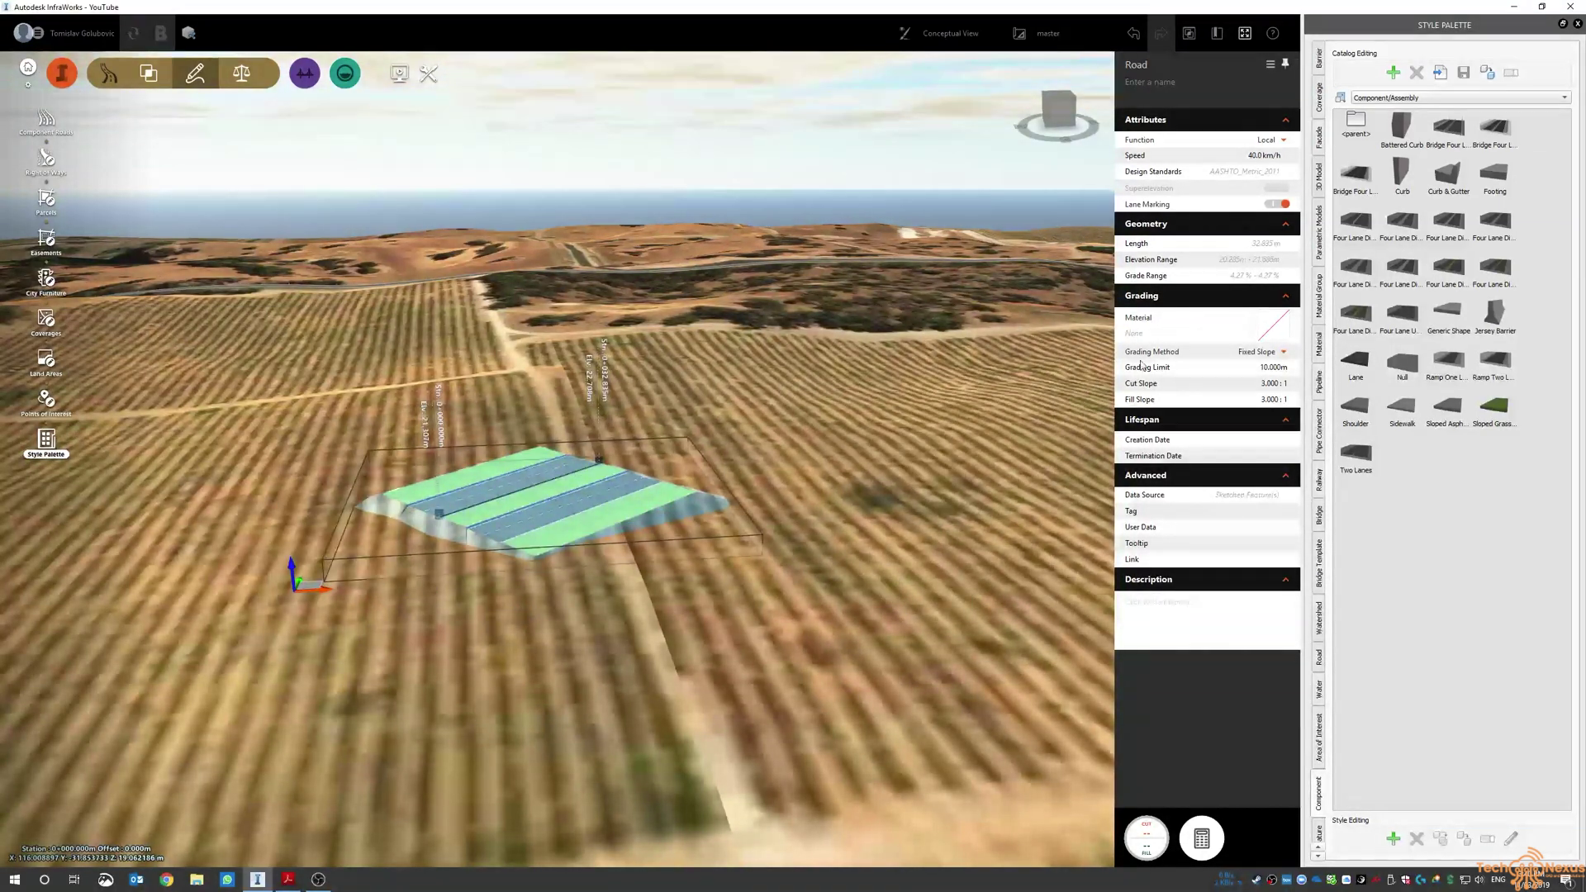
- Set the road's grading material to Material/Land Cover/Field Grass and regenerate the scene
left_click(1284, 330)
left_click(1207, 360)
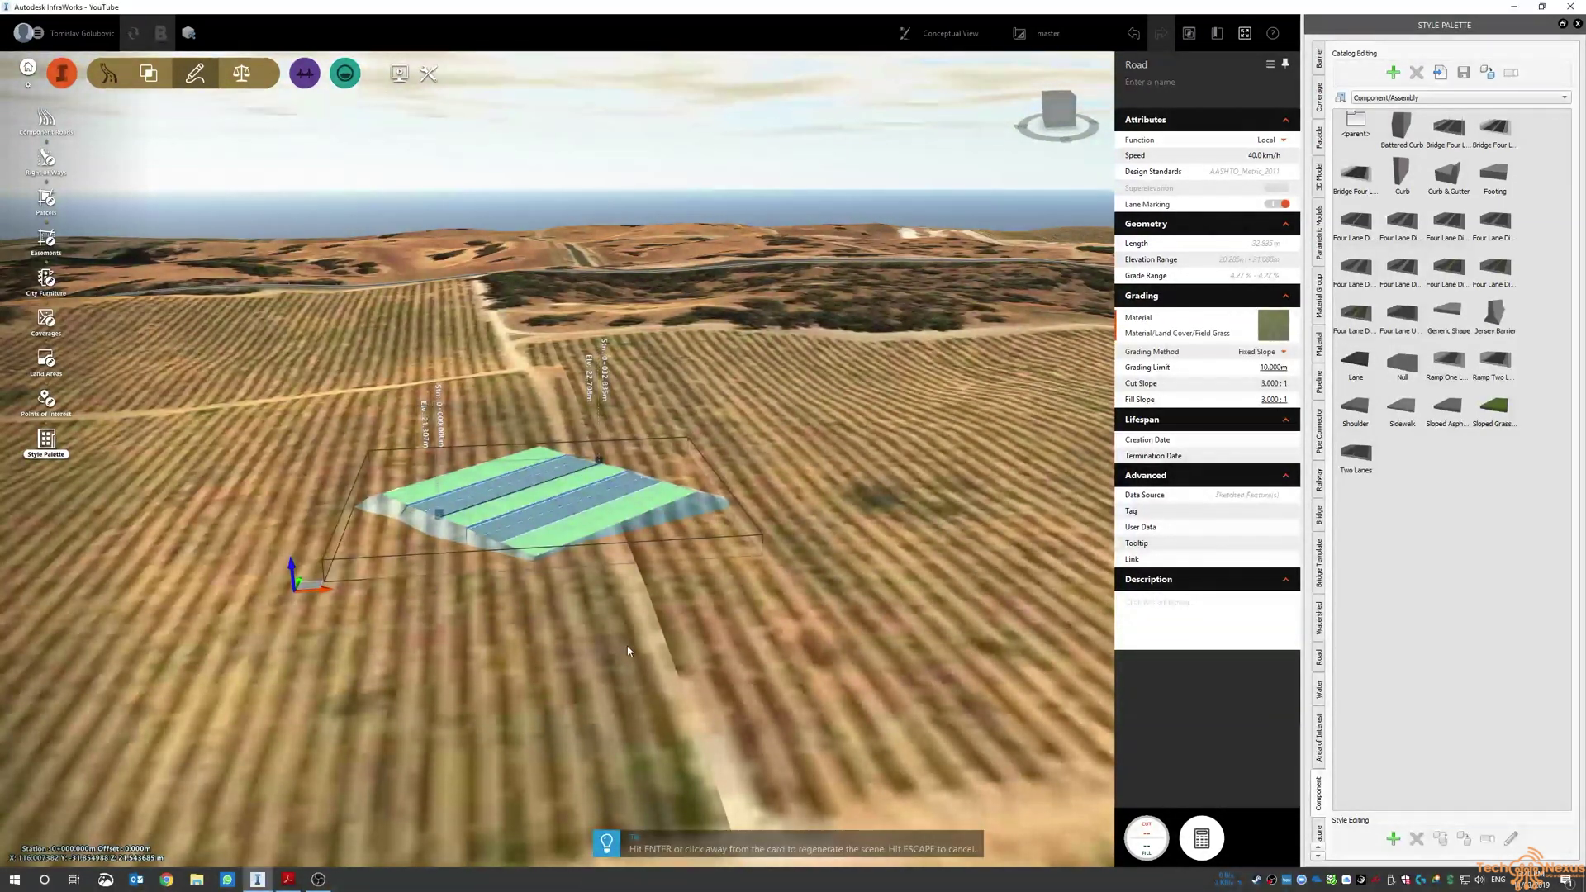
key("Return")
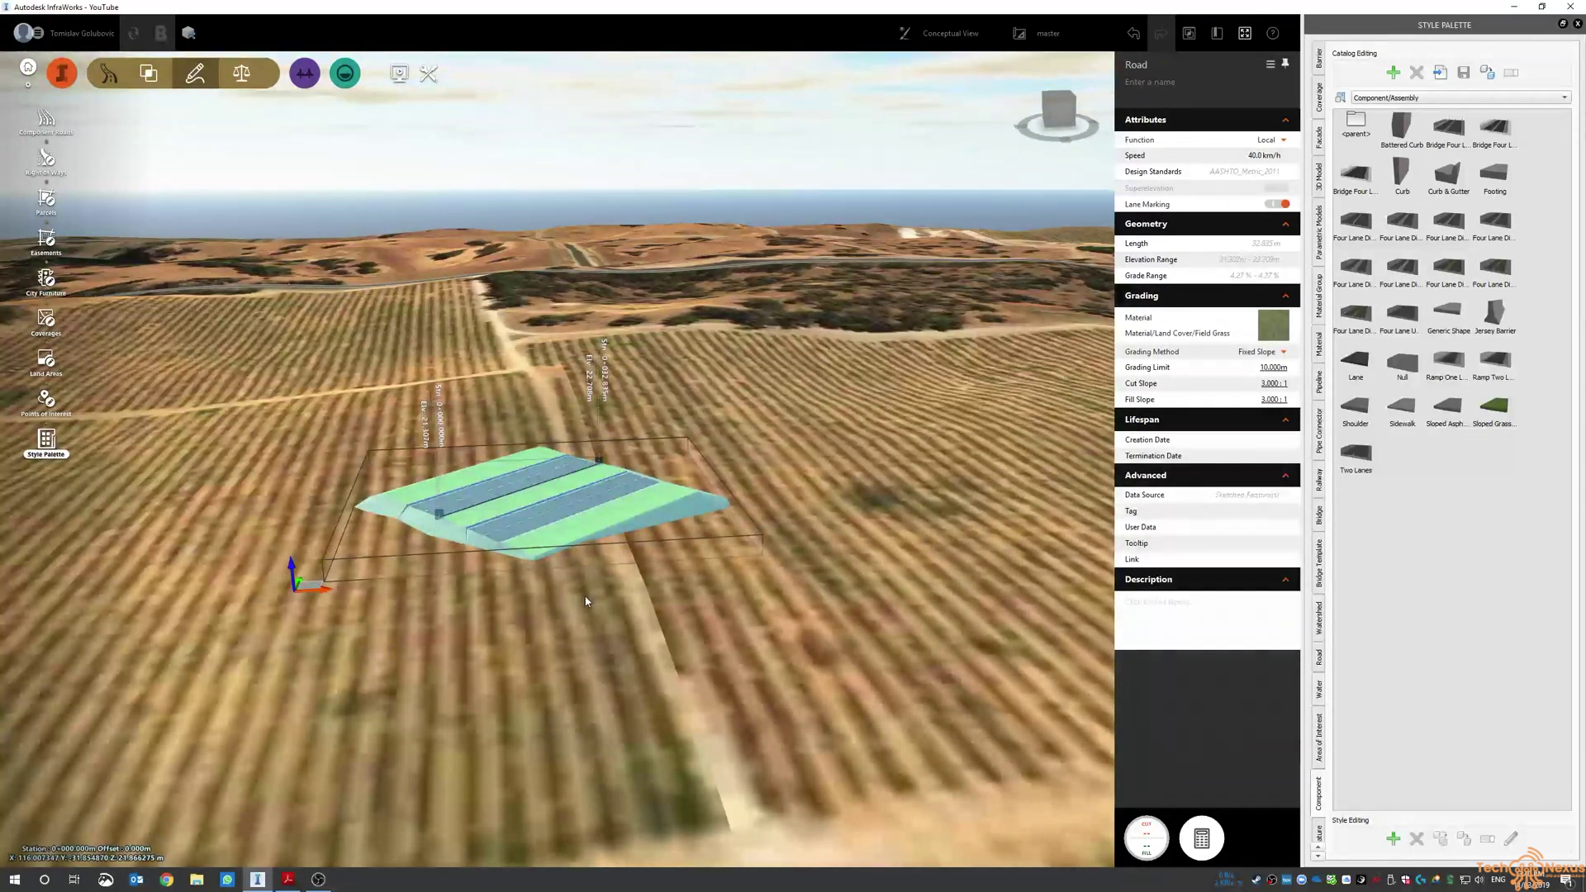
left_click_drag(663, 592, 720, 610)
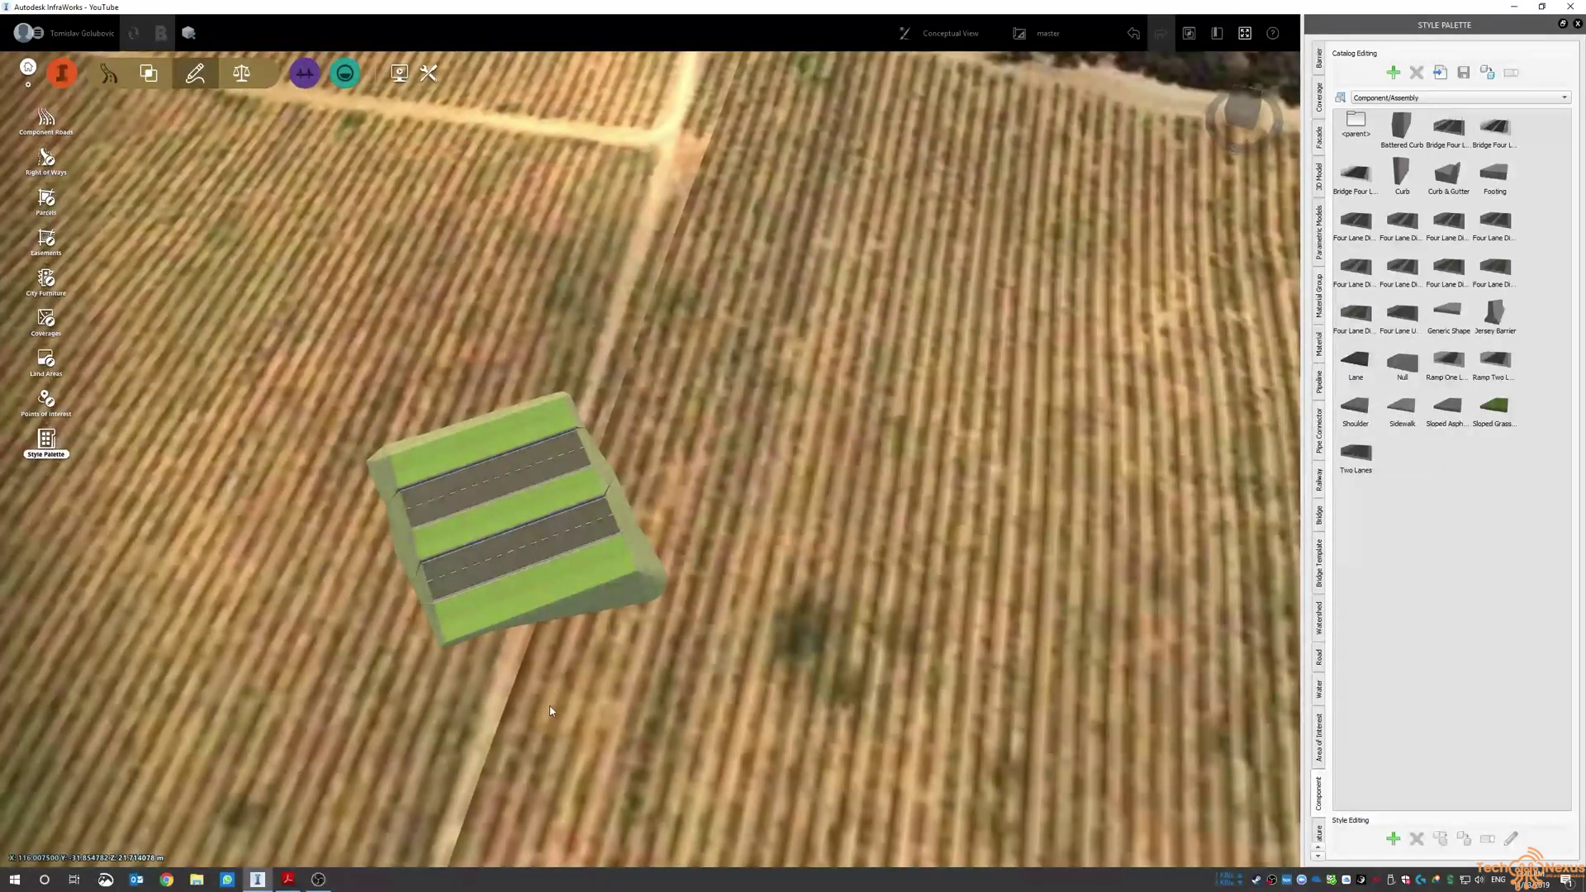
- Start adding the road's assembly to the library, picking the cross-section about midway along the road
middle_click_drag(912, 492, 1020, 462)
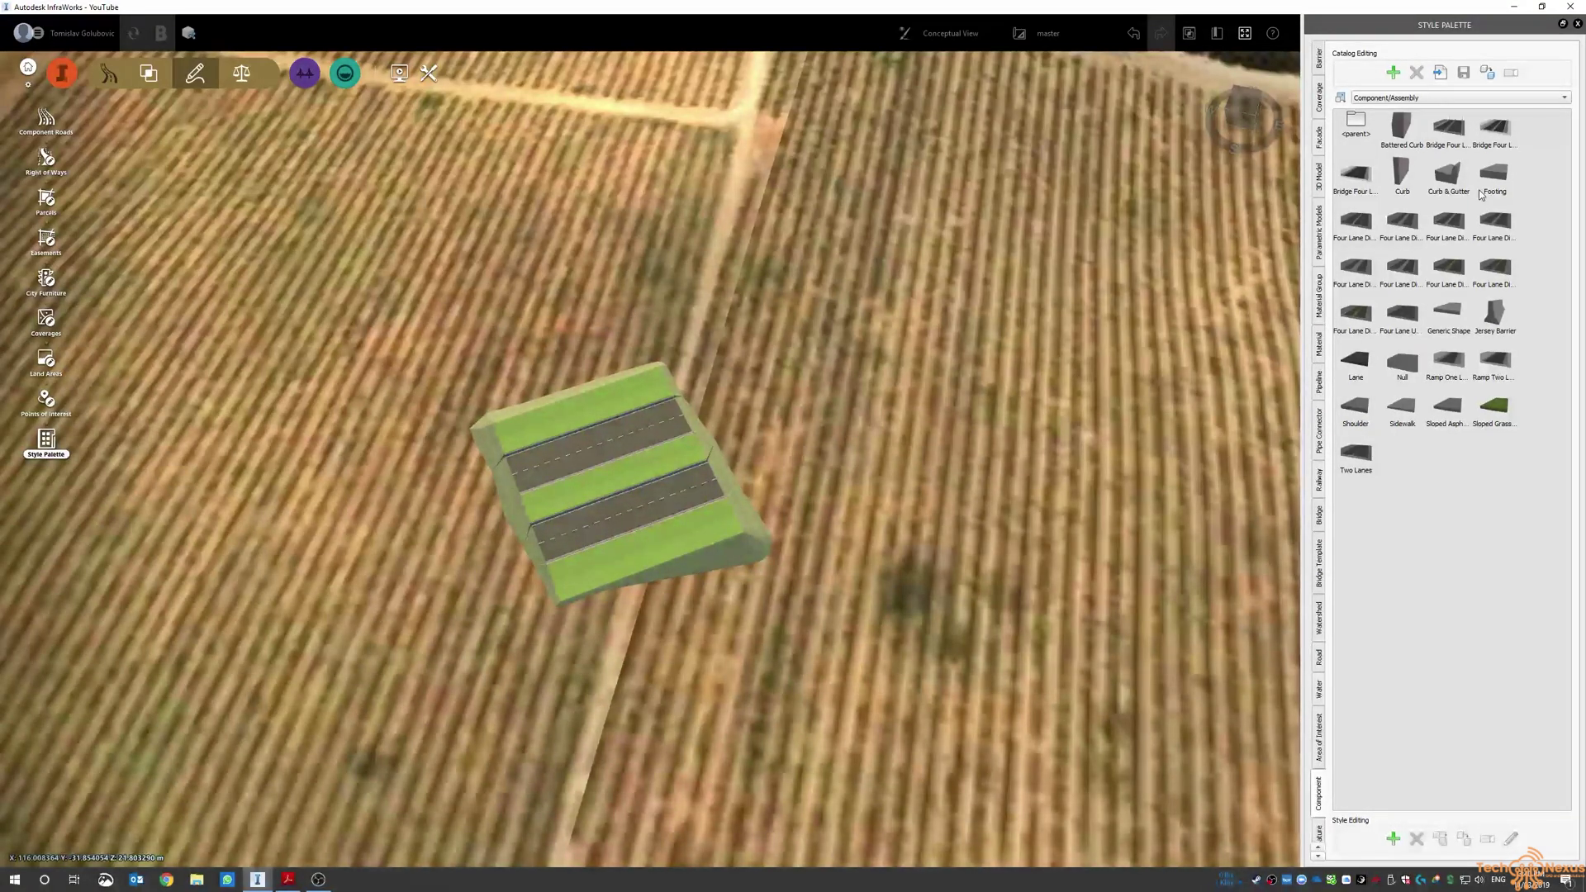
left_click(636, 527)
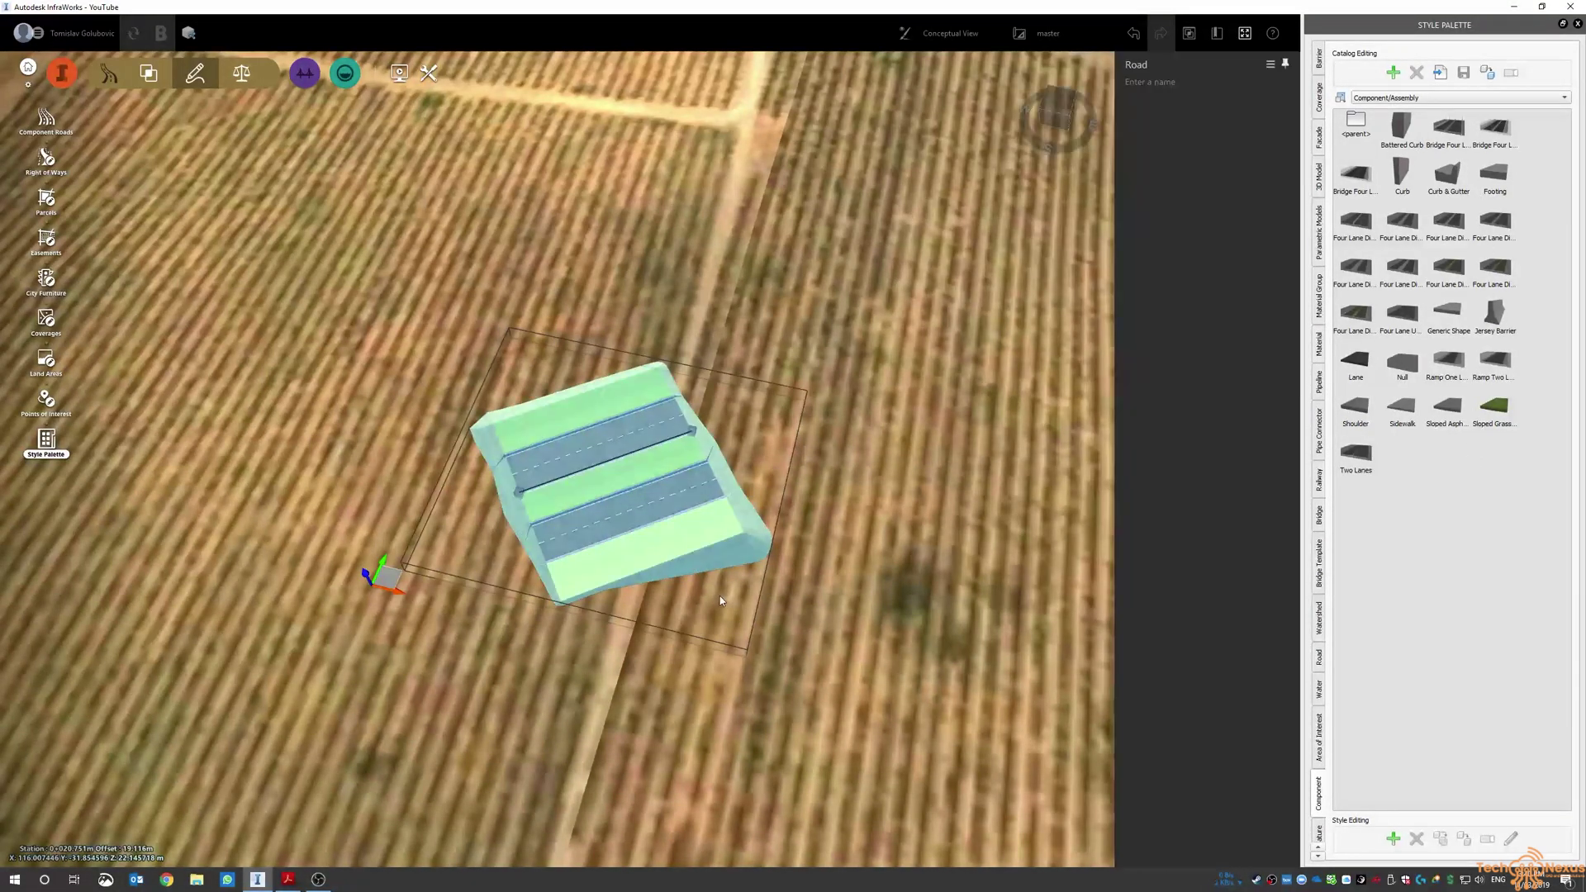
right_click(643, 533)
mouse_move(706, 630)
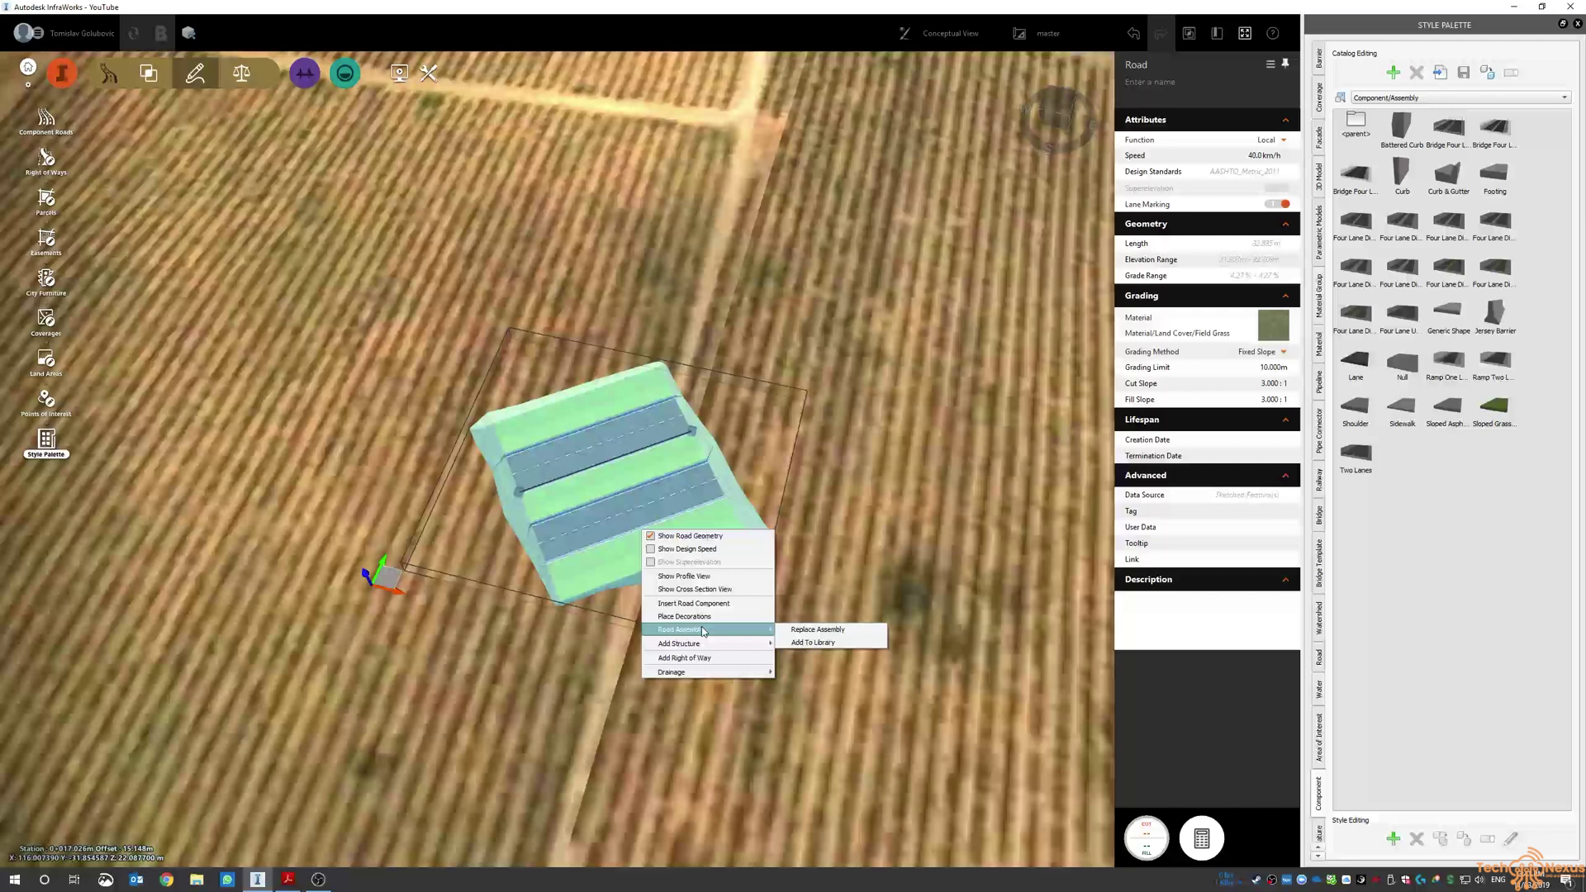
left_click(820, 644)
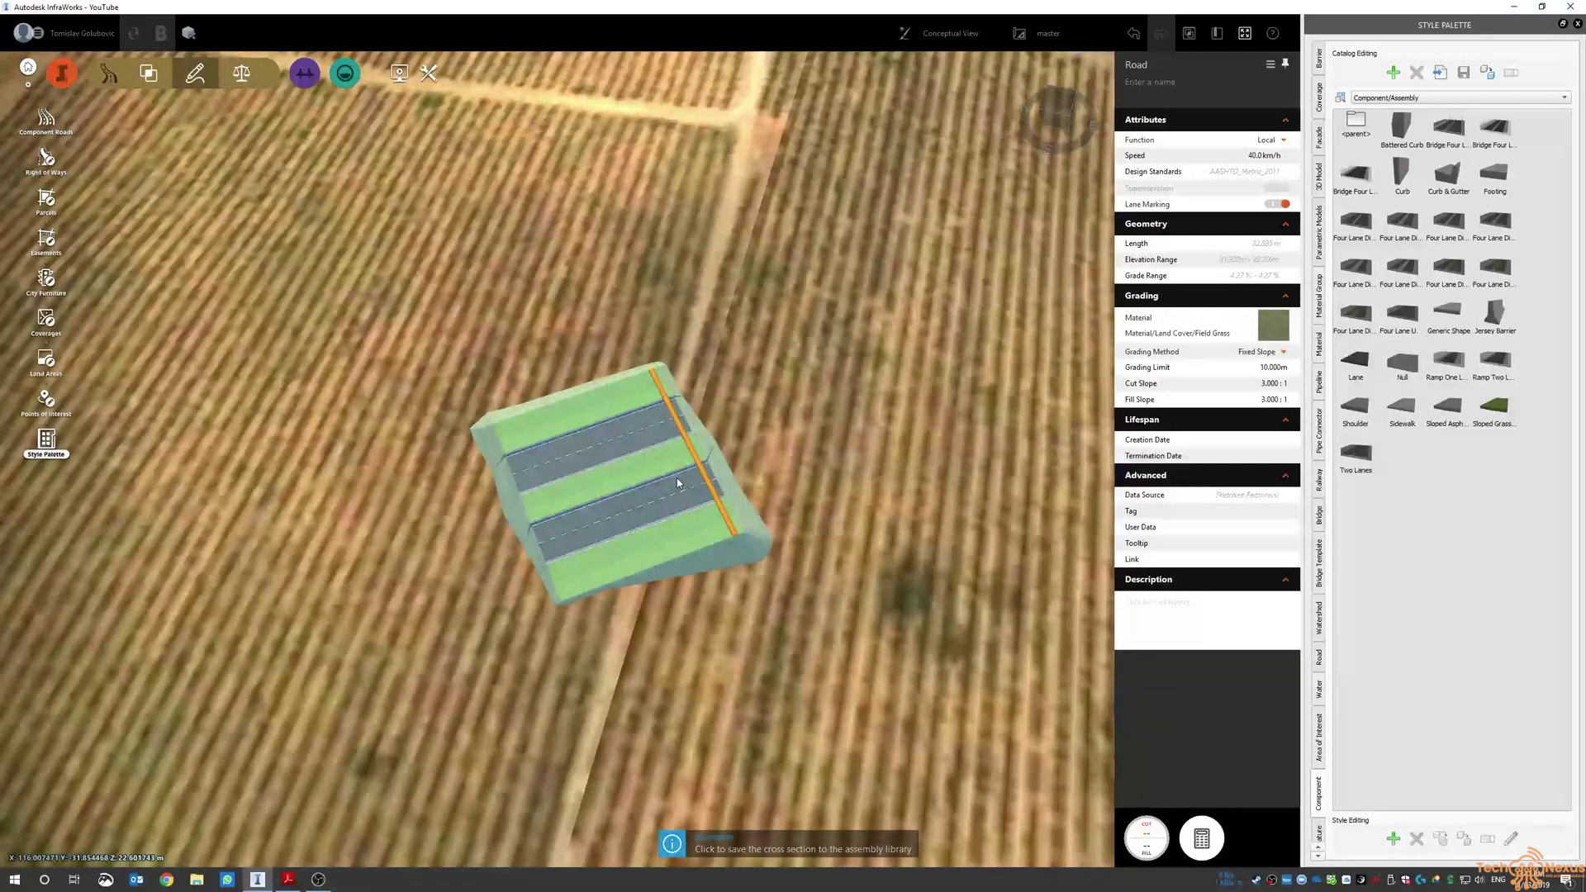
left_click(631, 496)
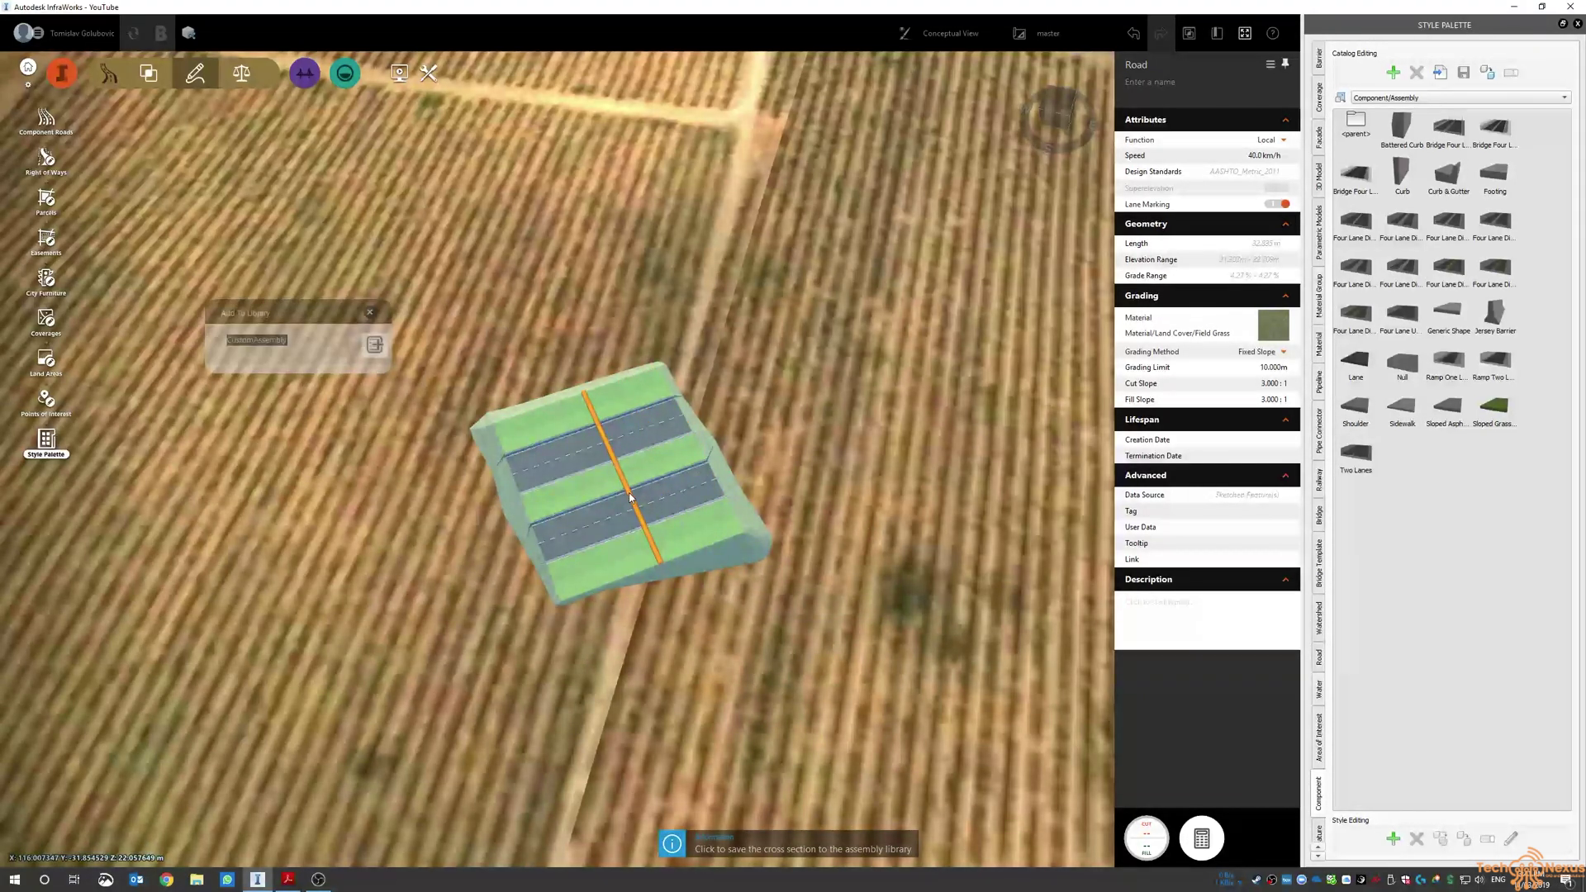
- Save the custom assembly to the library under the name "UrbanCollector - 4 Lanes"
left_click(316, 341)
left_click_drag(316, 341, 169, 337)
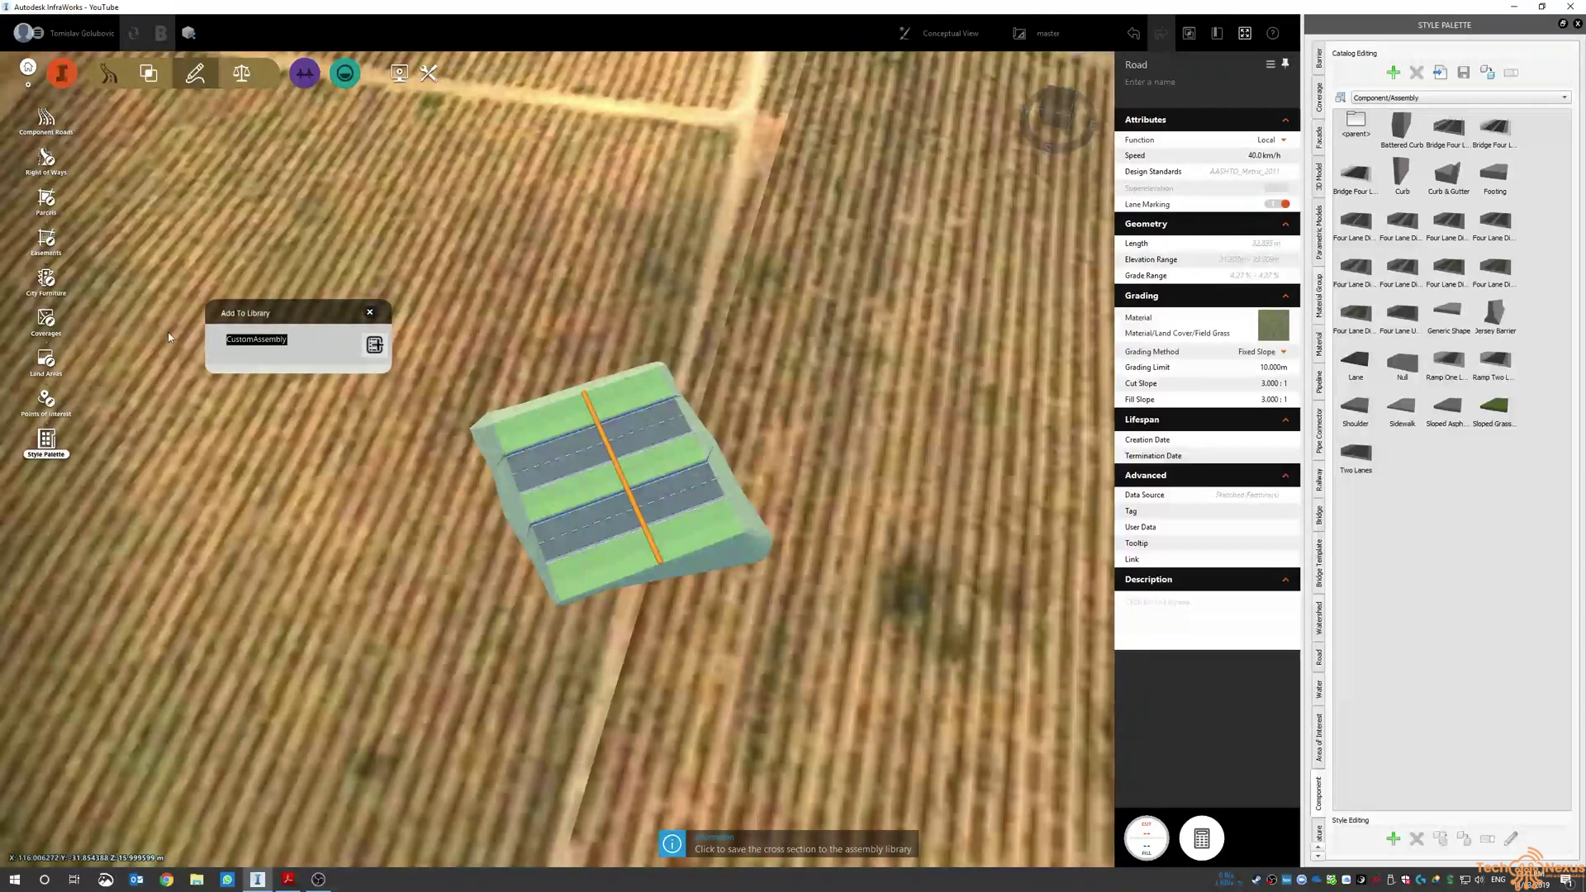
type("UrbanCollet")
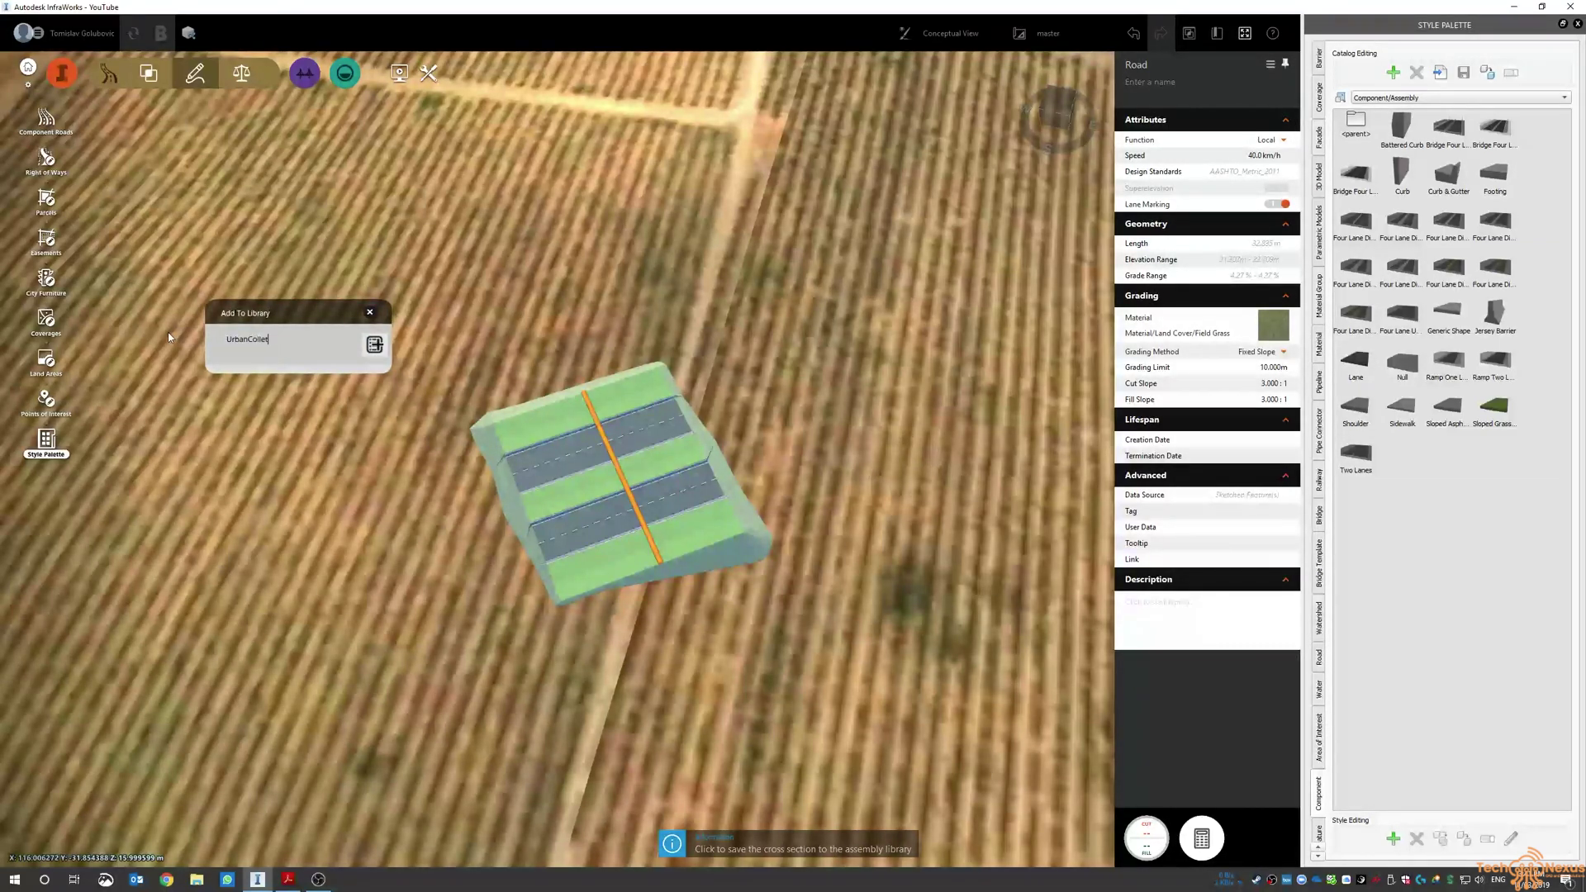
key("BackSpace")
type("ctor - 4 Lanes")
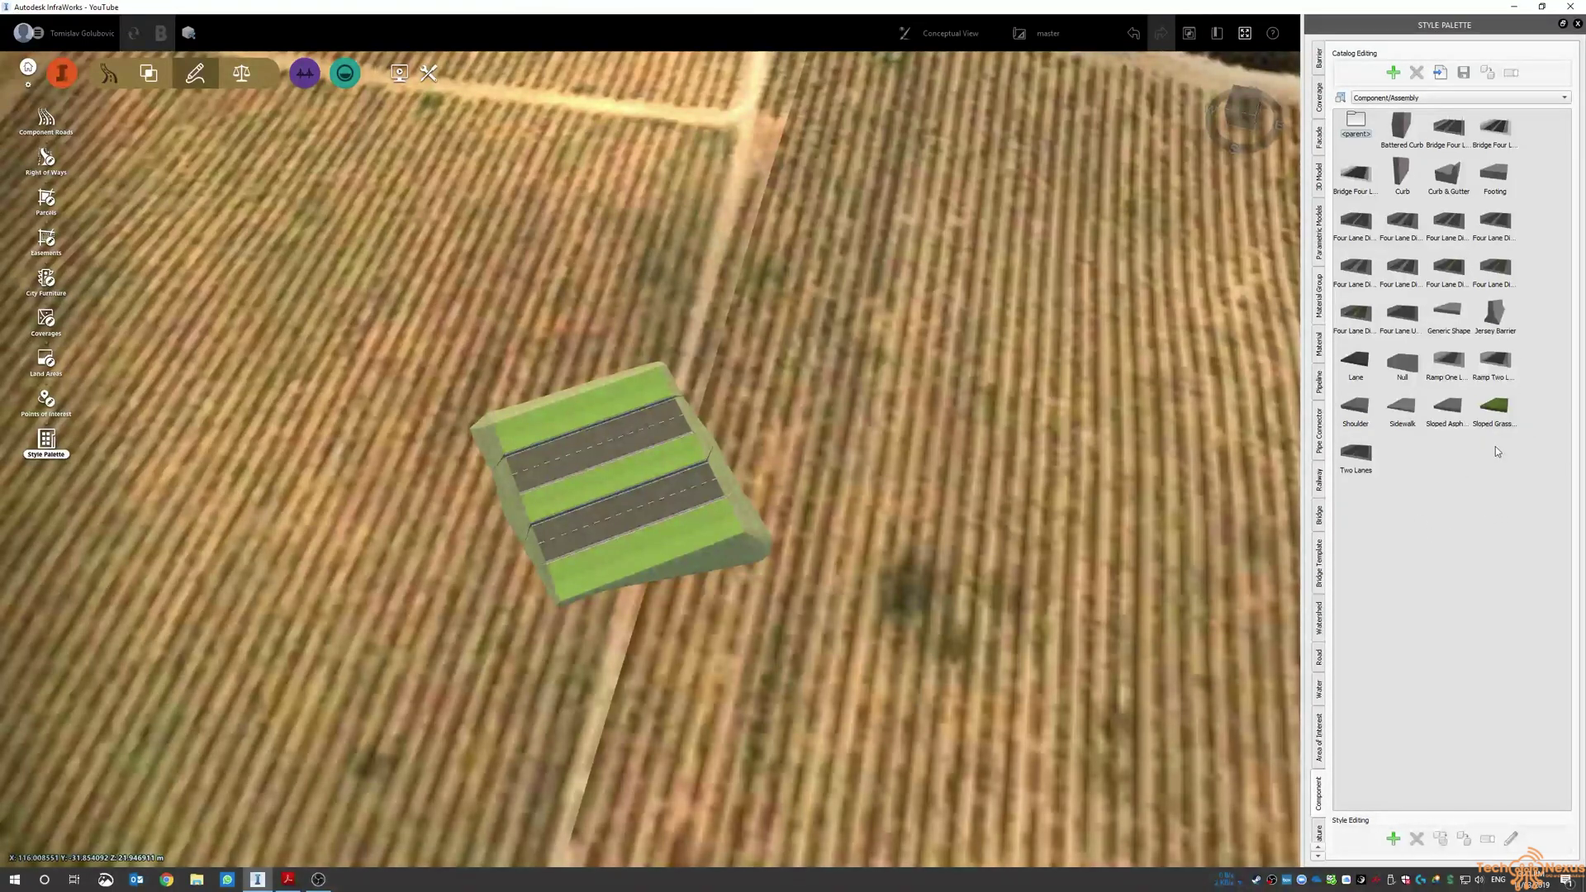
- Examine the Component/Assembly catalog and the finished road, and switch to the VicRoads PDF in Adobe Acrobat Reader to review the urban cross-sections
left_click(1413, 315)
middle_click_drag(935, 687, 805, 578)
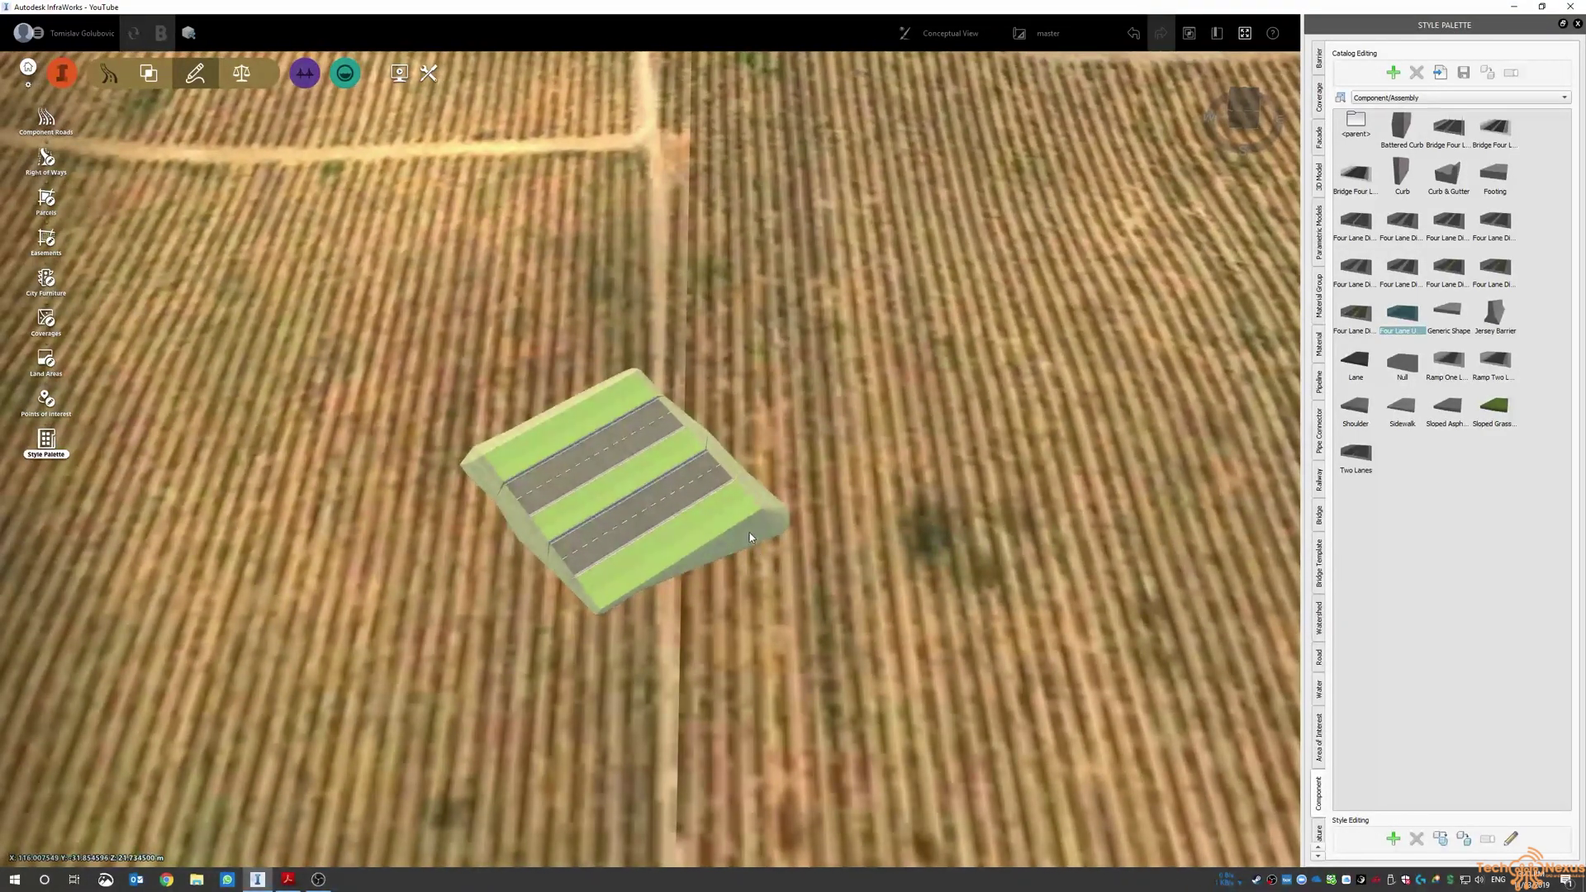
scroll(729, 522, "up", 3)
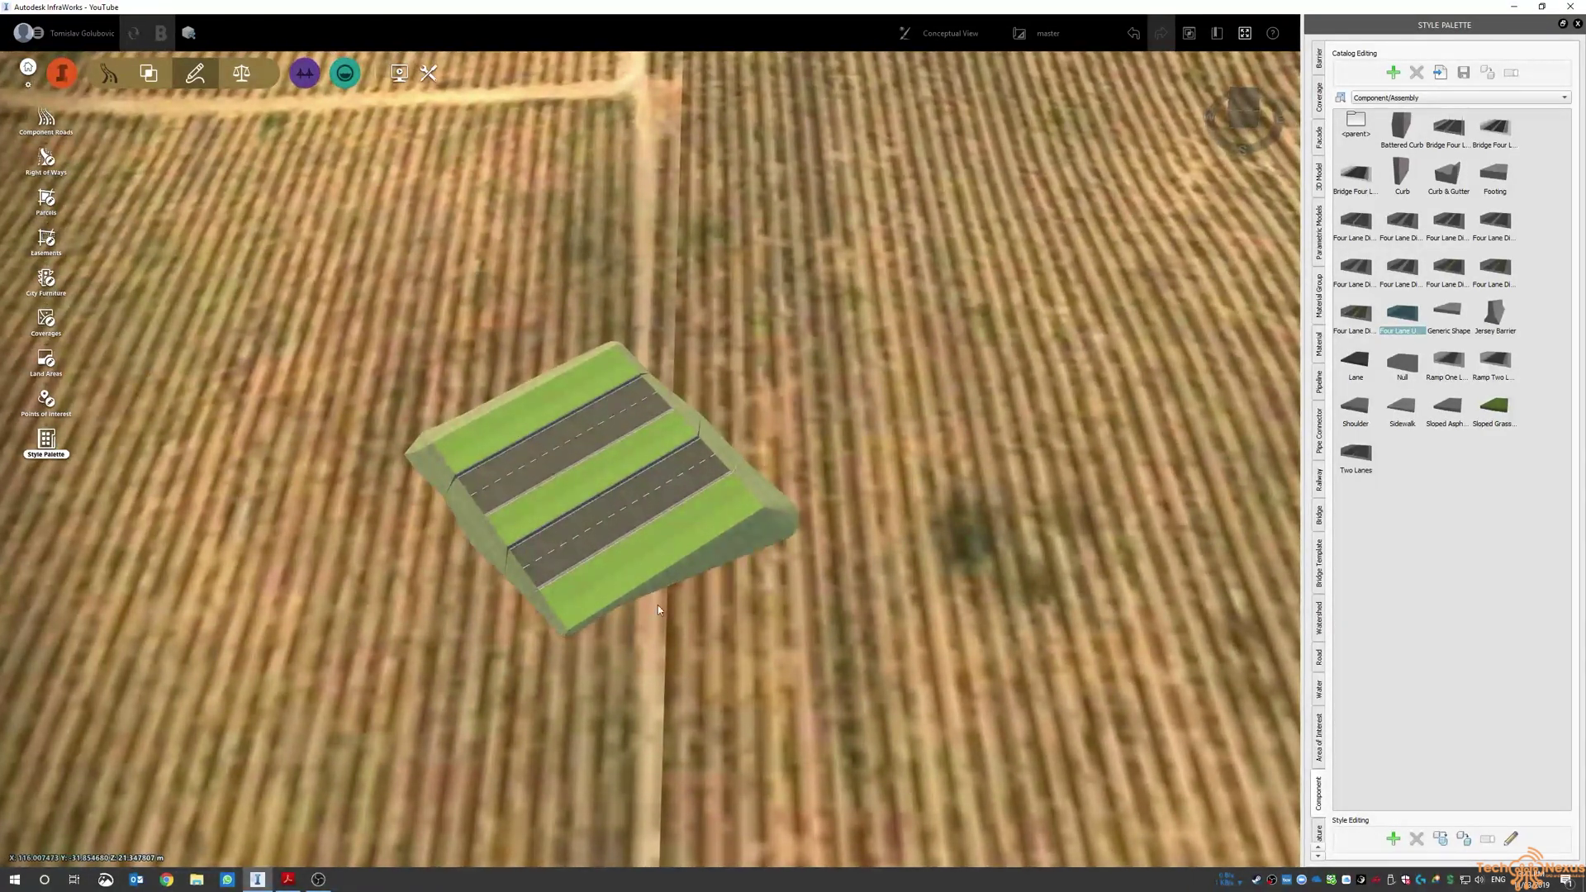
scroll(607, 594, "down", 2)
left_click_drag(810, 477, 593, 528)
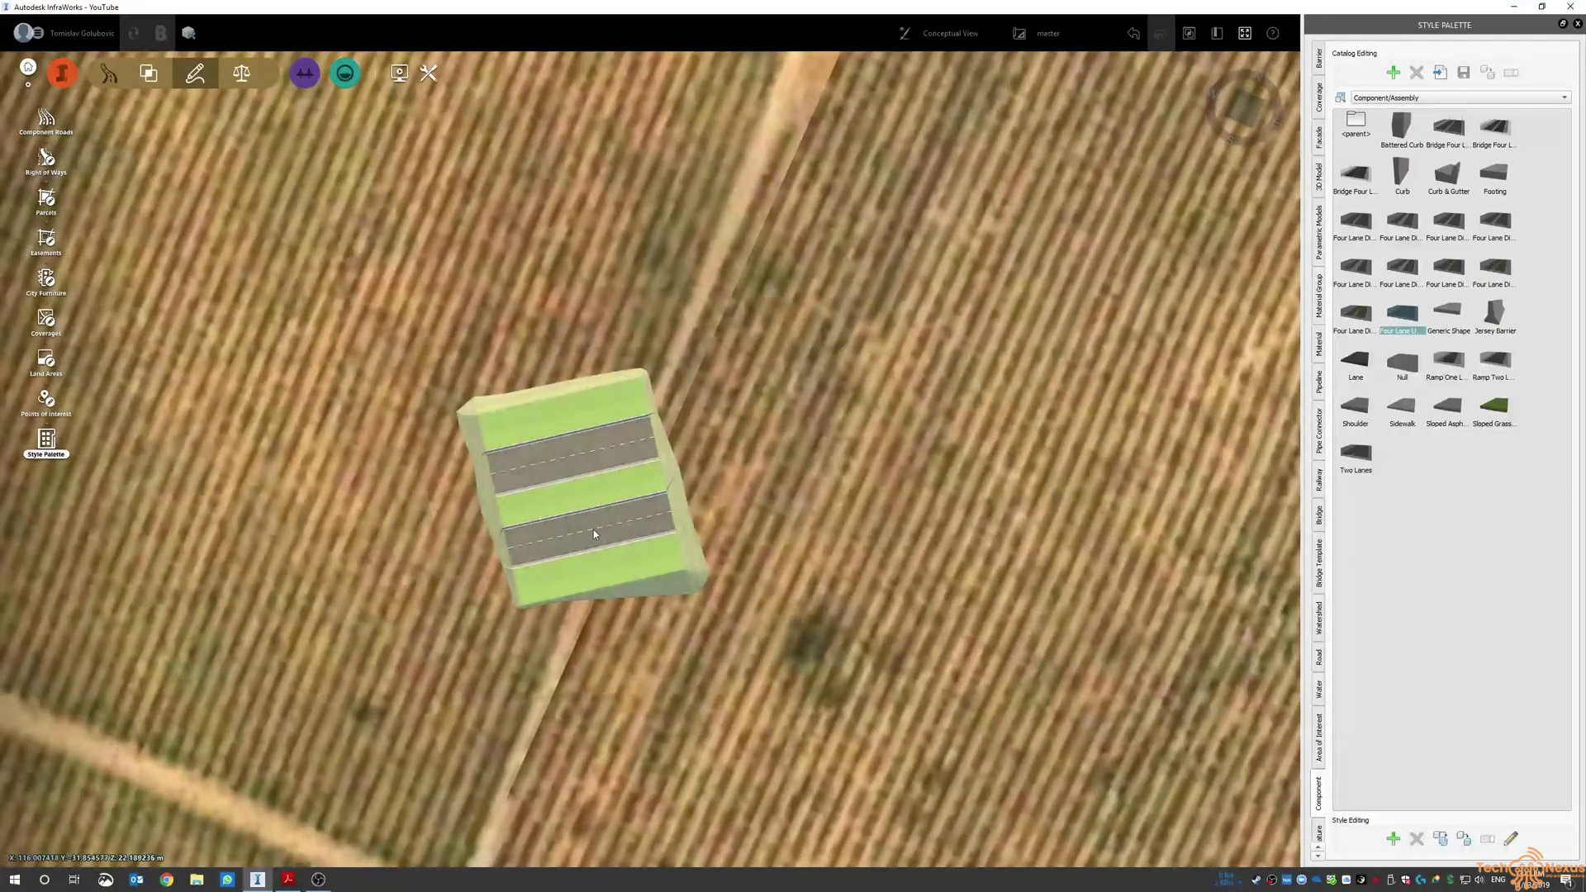
left_click(593, 529)
key("Escape")
left_click(299, 882)
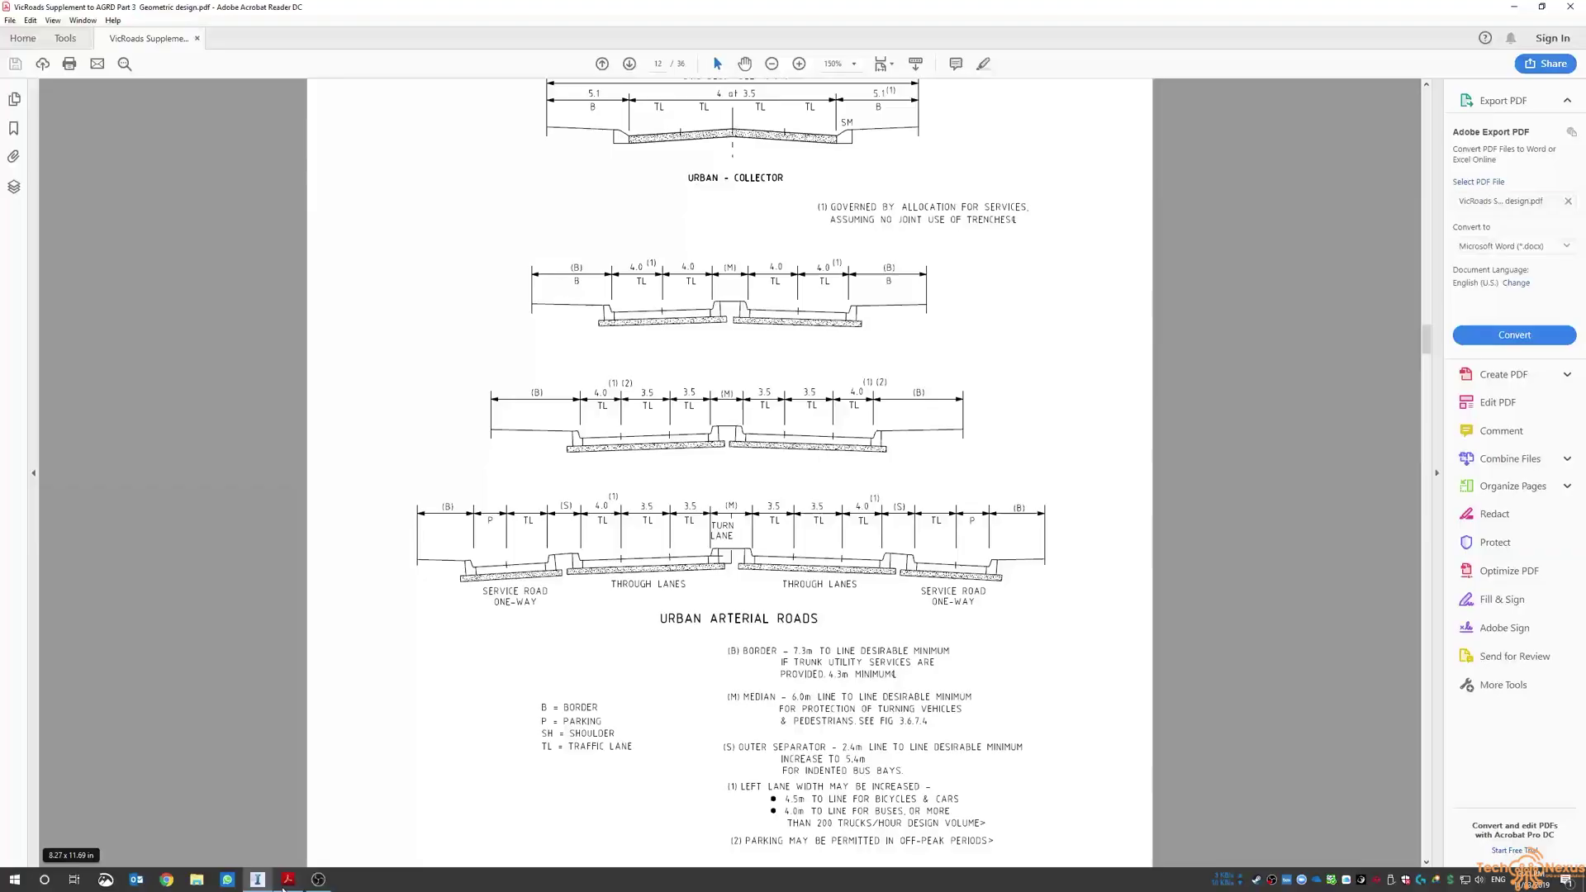